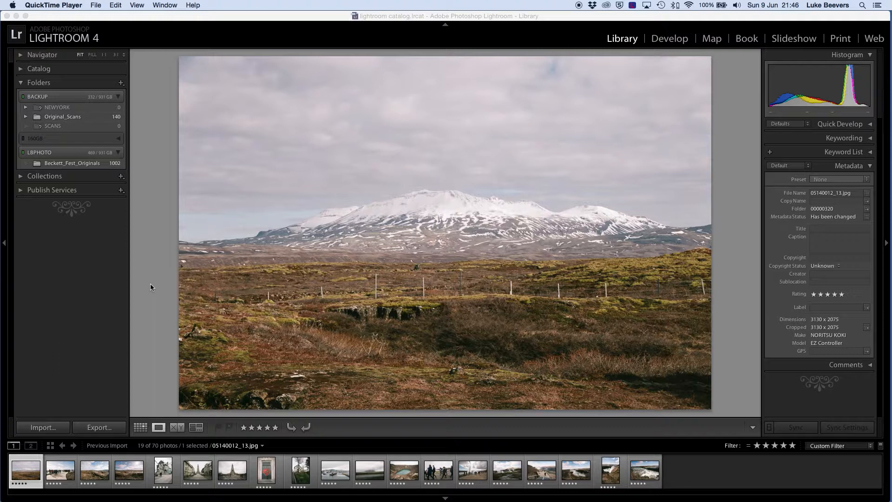
Open the snowy mountain photo for developing and enable lens profile corrections with make Canon and model Canon EF 17-40mm f/4 L USM
click(28, 479)
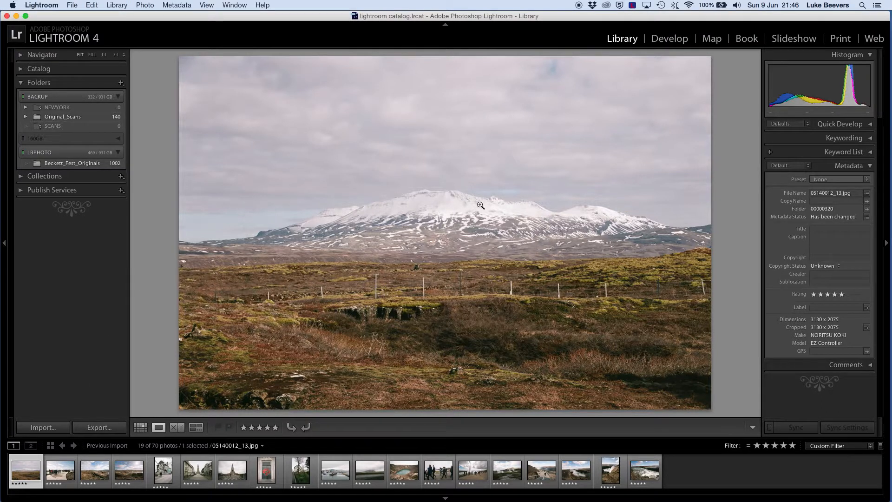
click(663, 41)
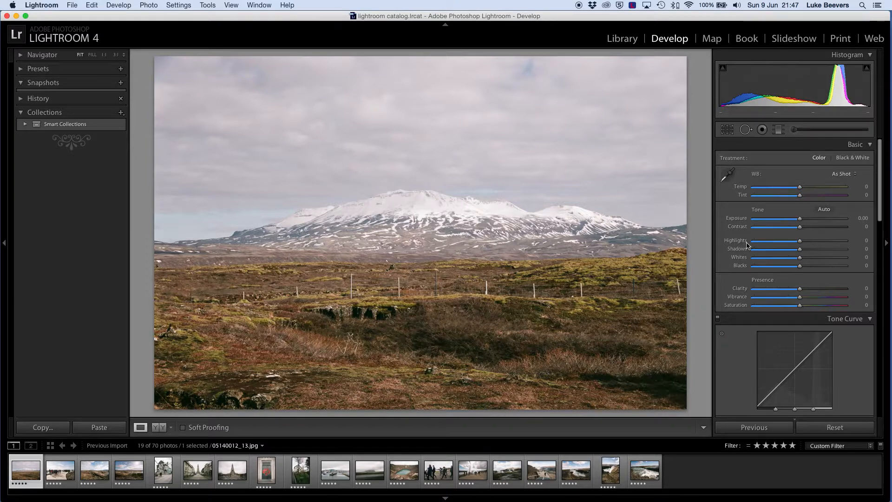
scroll(757, 245, down, 10)
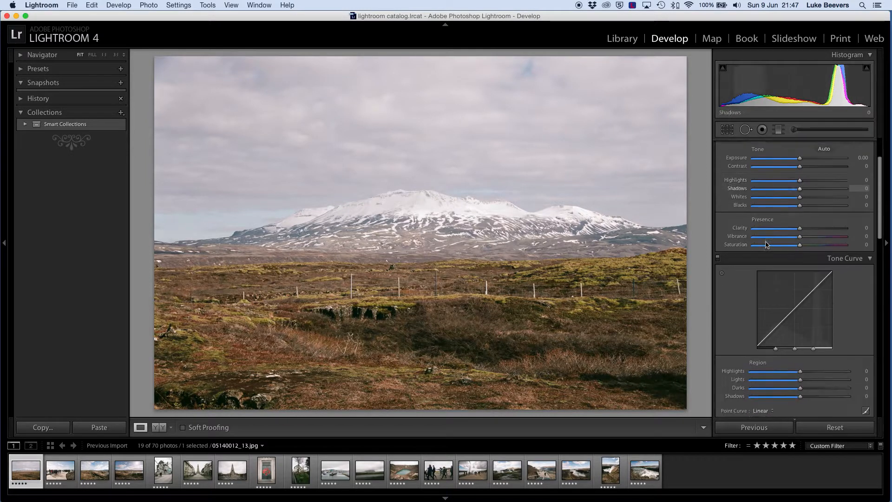
scroll(766, 245, down, 8)
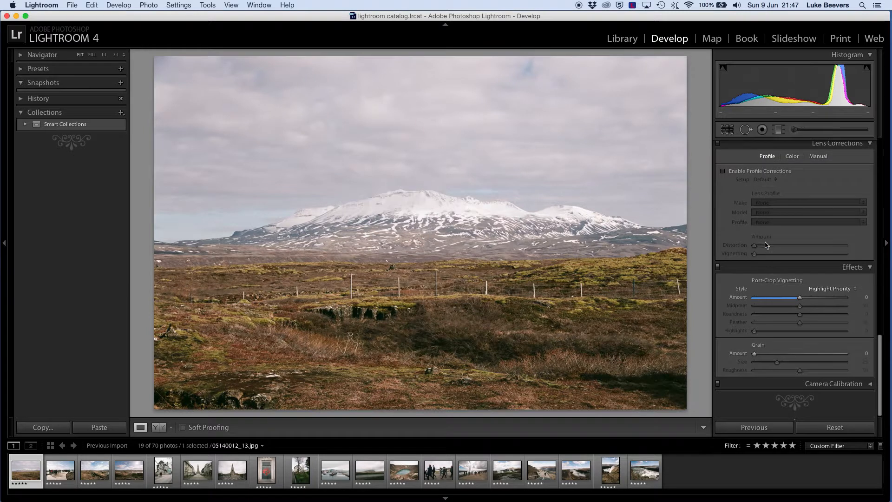
click(785, 205)
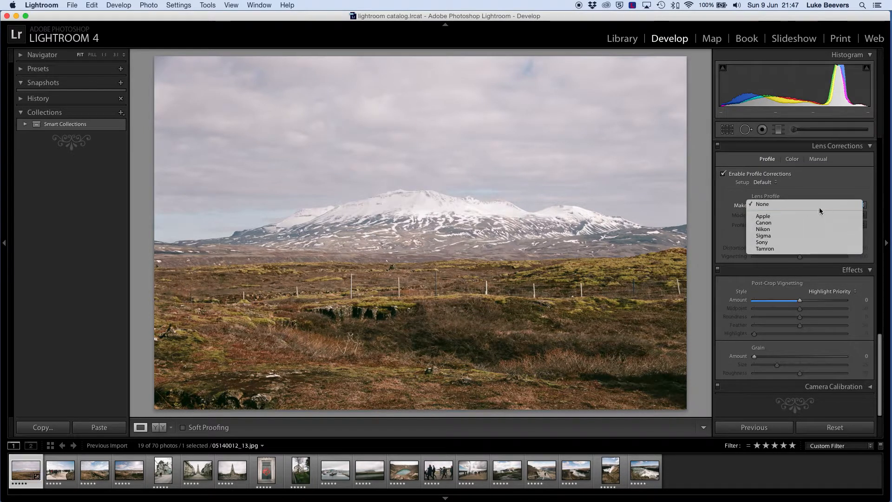
click(773, 221)
click(806, 214)
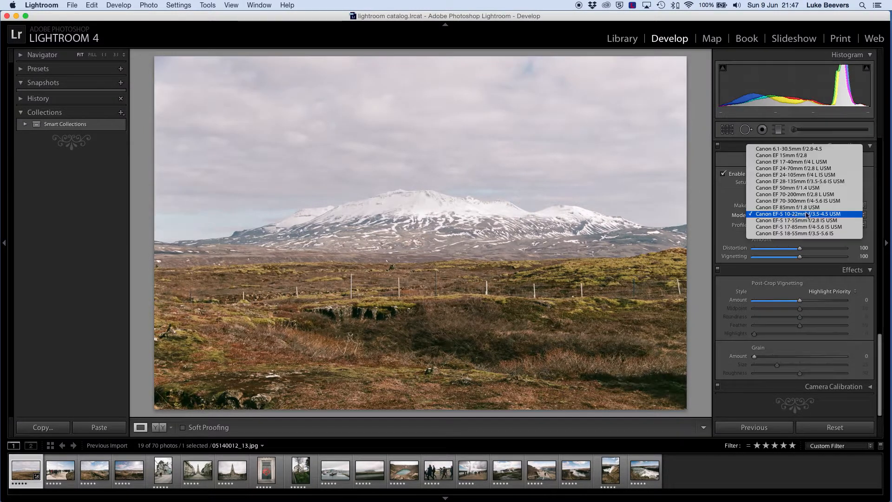
click(798, 163)
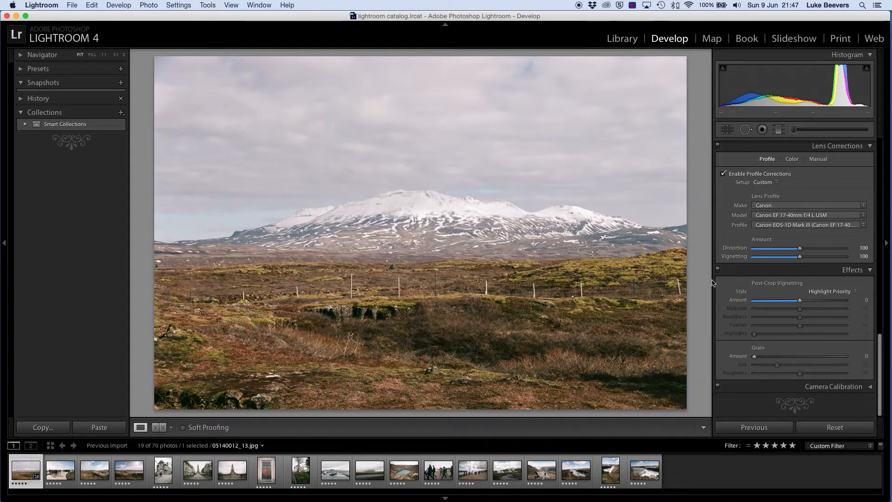
Adjust the mountain photo's tone to Exposure -0.05, Contrast +41, Shadows -32, Whites +8 and Blacks -17
scroll(765, 285, up, 2)
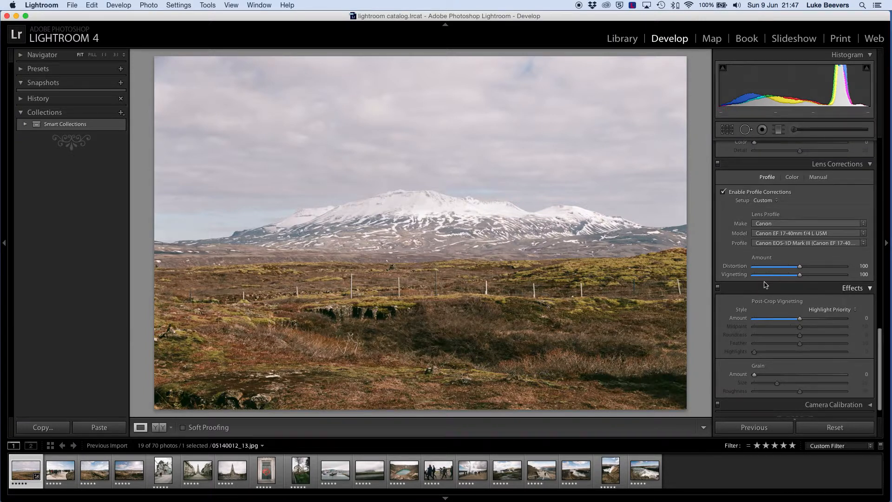
scroll(765, 285, up, 1)
scroll(765, 285, up, 10)
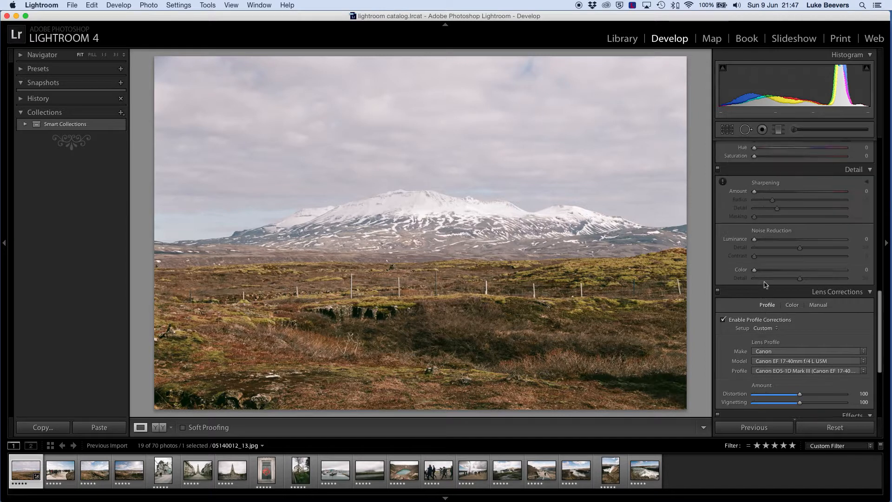
scroll(765, 284, up, 10)
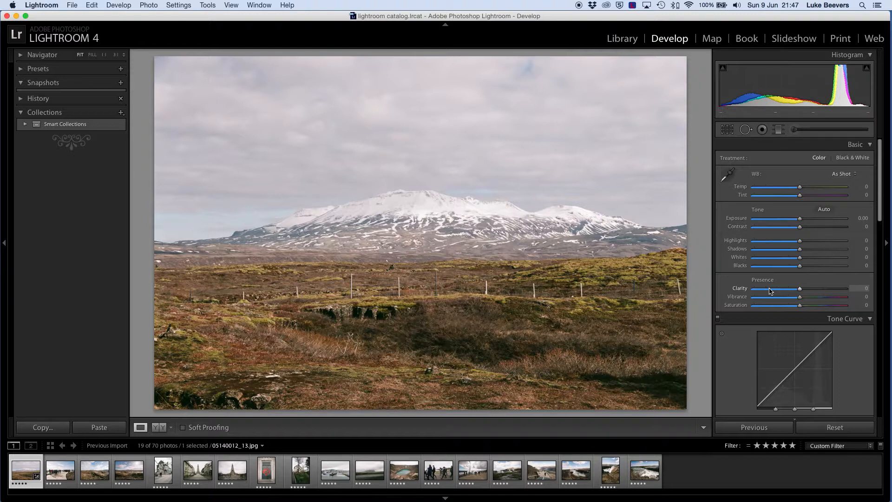
scroll(770, 290, down, 1)
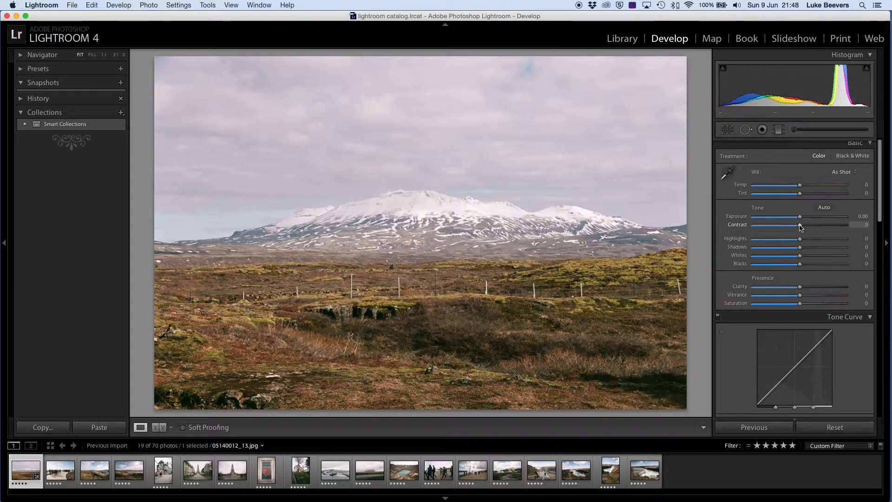
drag(800, 227, 804, 258)
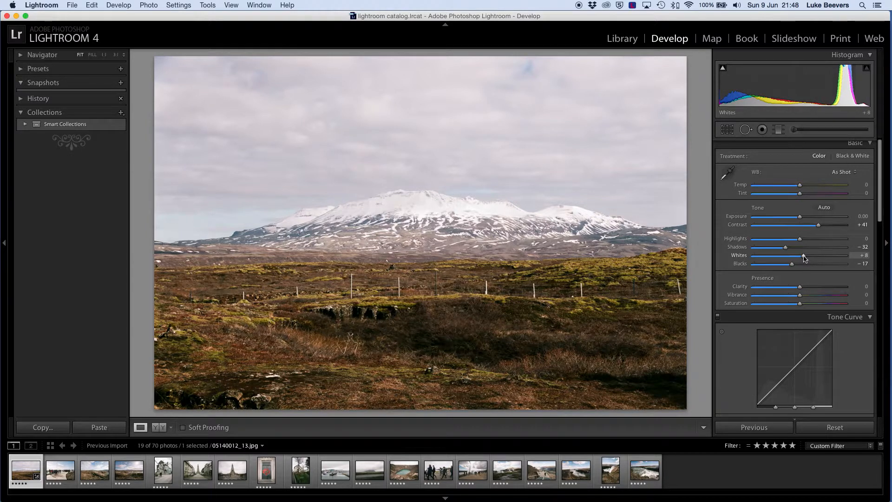
drag(800, 217, 799, 219)
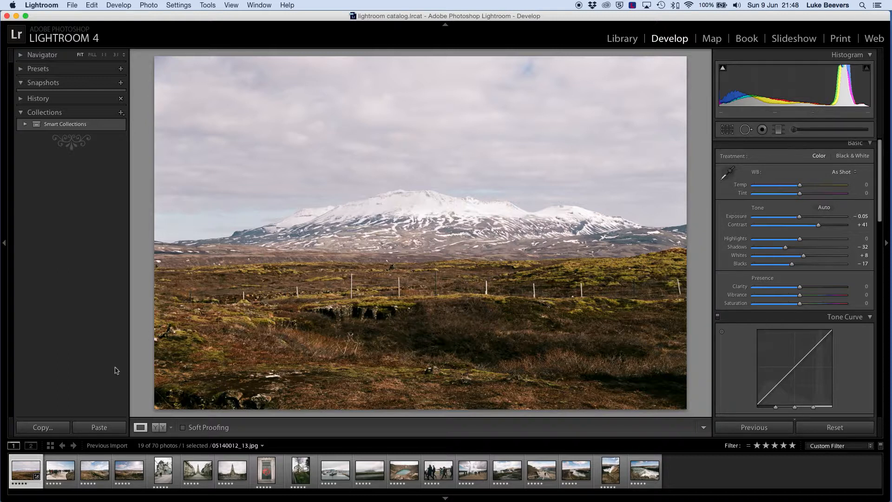
Adjust the tone of the photo of people on the boardwalk to Exposure -0.15, Contrast +28, Highlights -26 and Blacks -13
click(59, 474)
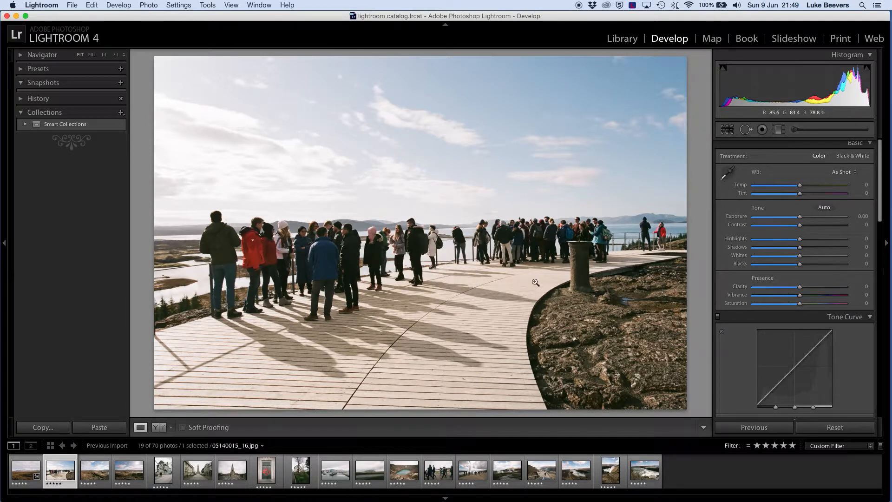
scroll(789, 258, up, 1)
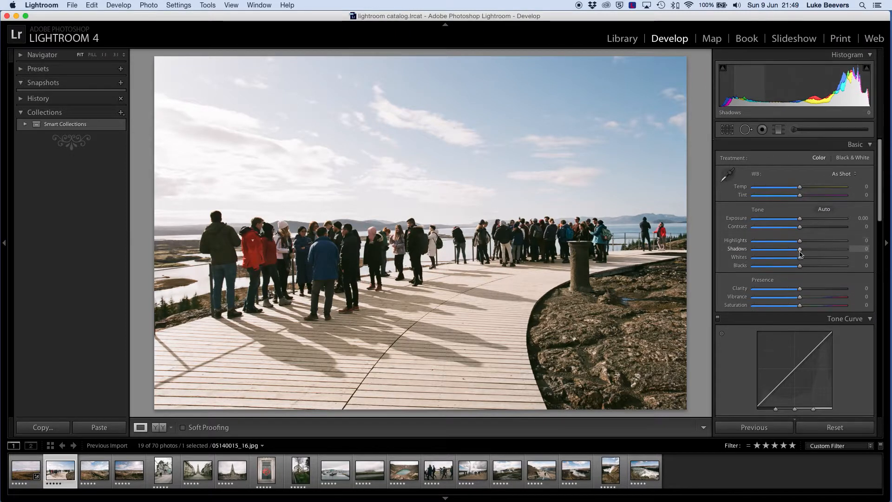
drag(800, 219, 786, 245)
scroll(795, 253, down, 1)
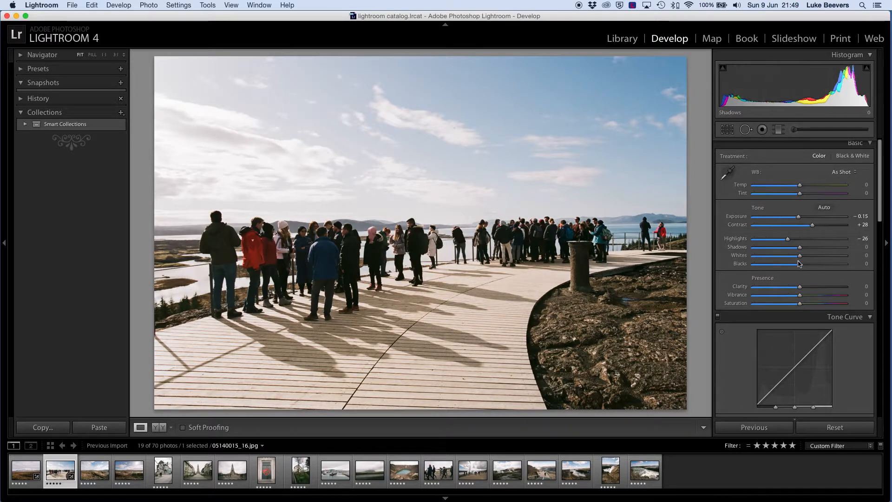
drag(799, 264, 795, 266)
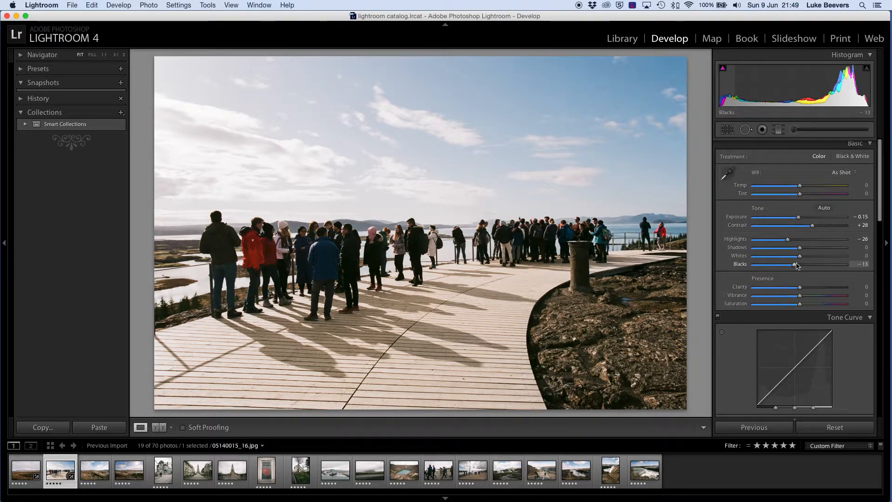
Raise the overall Saturation of the boardwalk photo to +22
scroll(799, 264, down, 4)
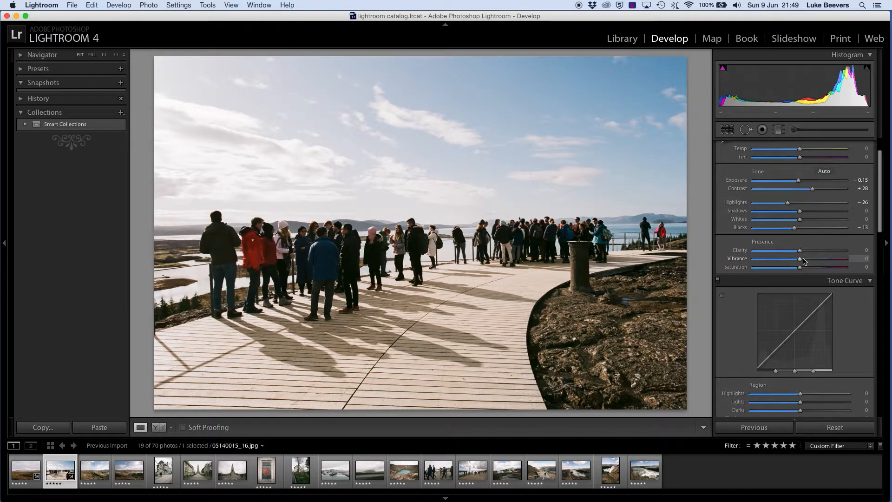
drag(800, 268, 812, 270)
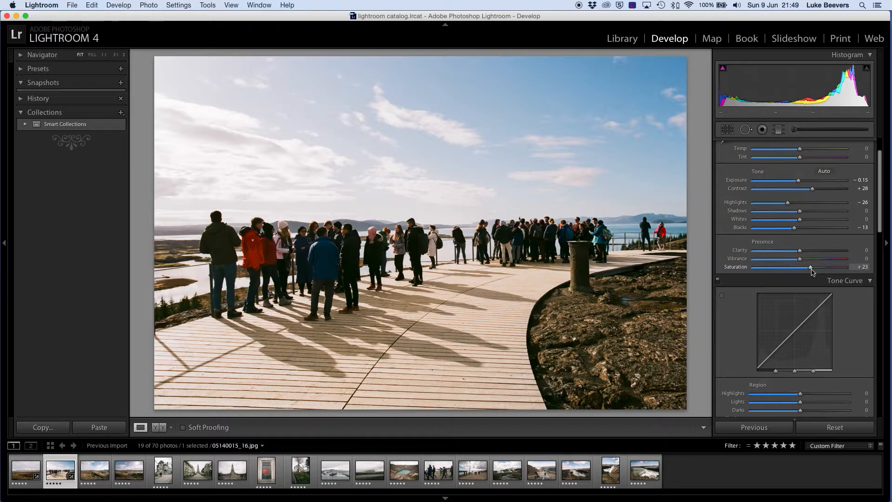
drag(812, 271, 811, 271)
scroll(743, 263, down, 2)
scroll(743, 264, up, 4)
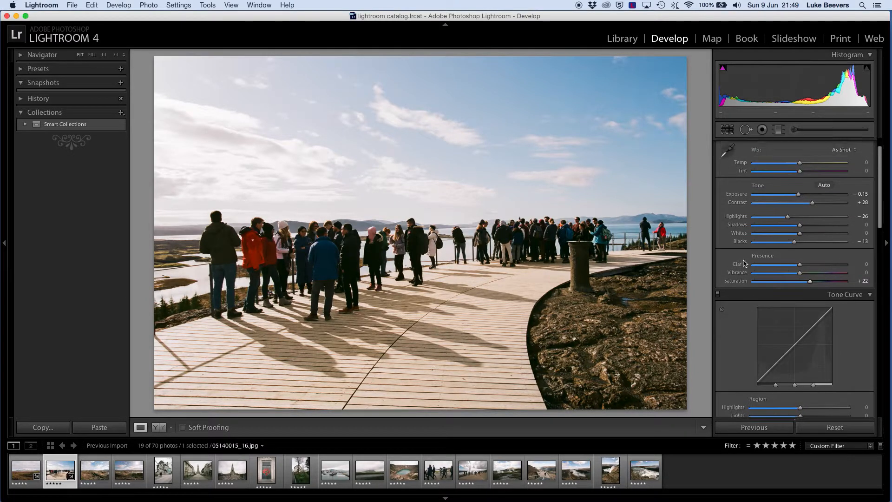
scroll(744, 264, down, 1)
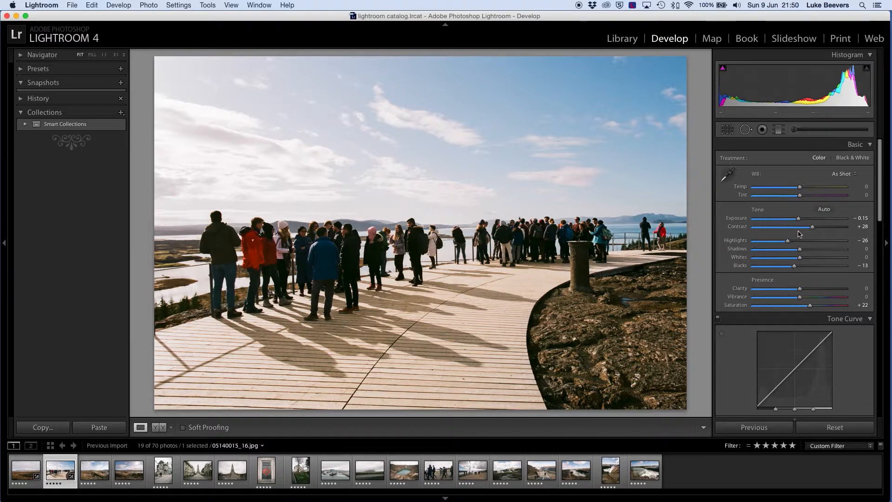
Adjust the tone of the next photo, the rocky valley, to Exposure -0.20, Contrast +28, Highlights -22, Shadows -8 and Blacks -7
key(Right)
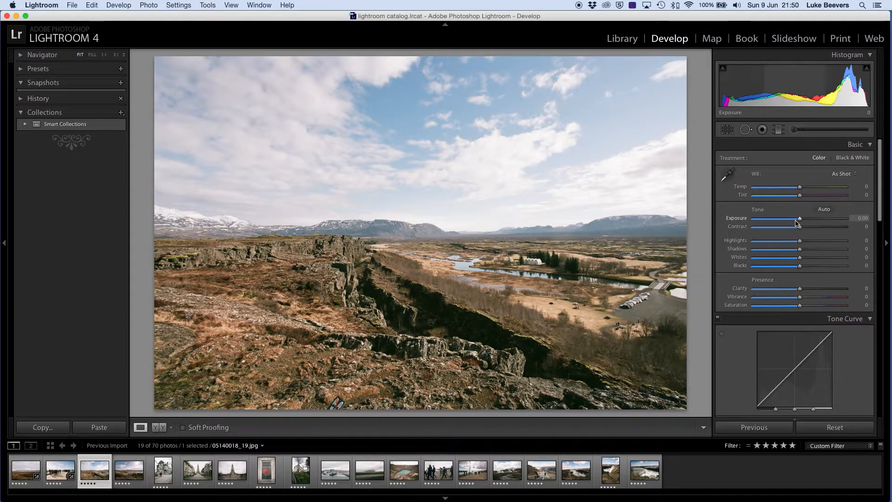
drag(799, 218, 796, 251)
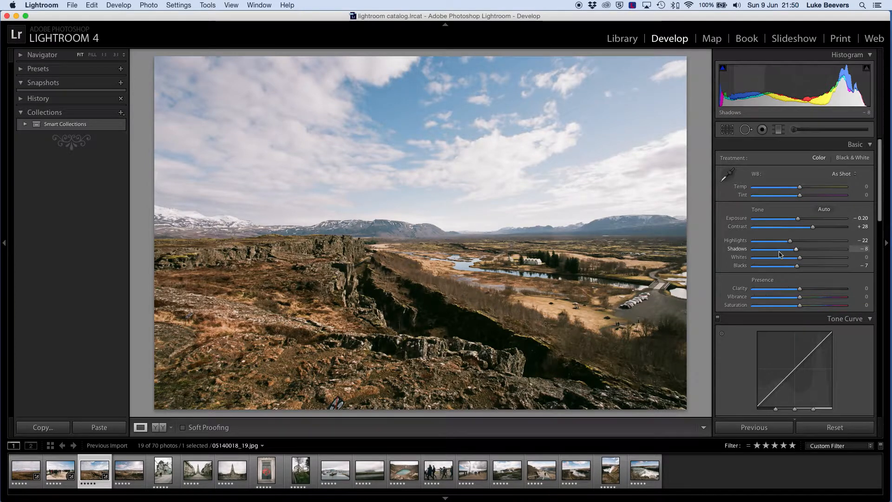
Raise the HSL Blue saturation of the rocky valley photo to +29 and inspect its foreground up close
scroll(781, 253, down, 2)
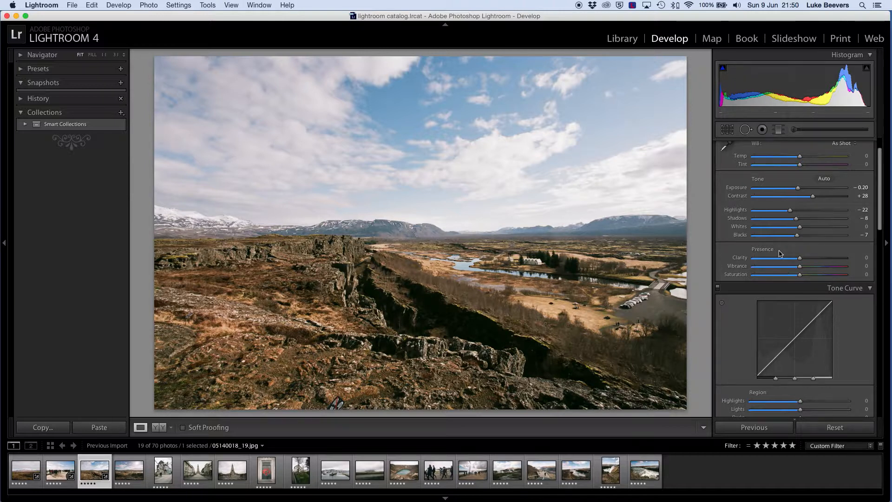
scroll(794, 237, down, 2)
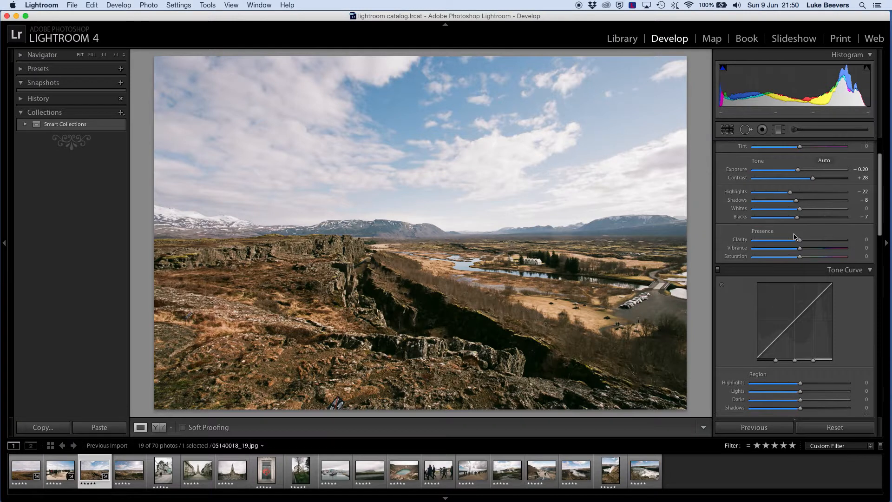
scroll(794, 236, down, 10)
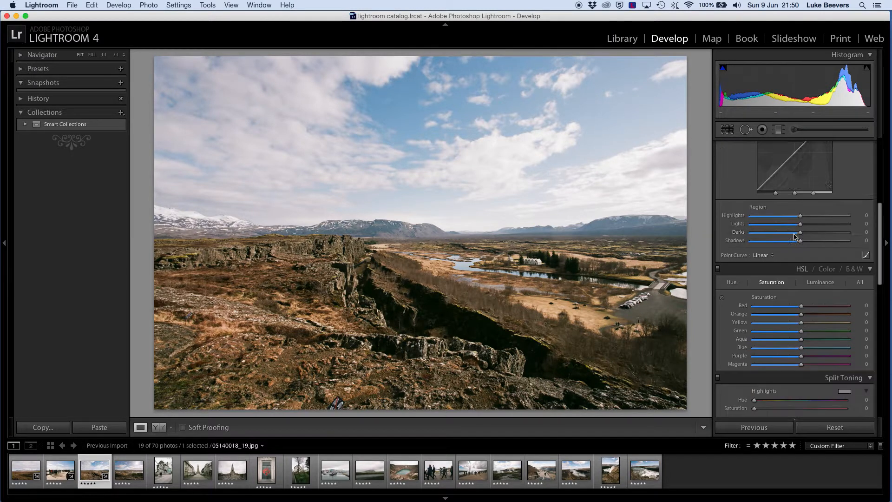
scroll(794, 236, down, 2)
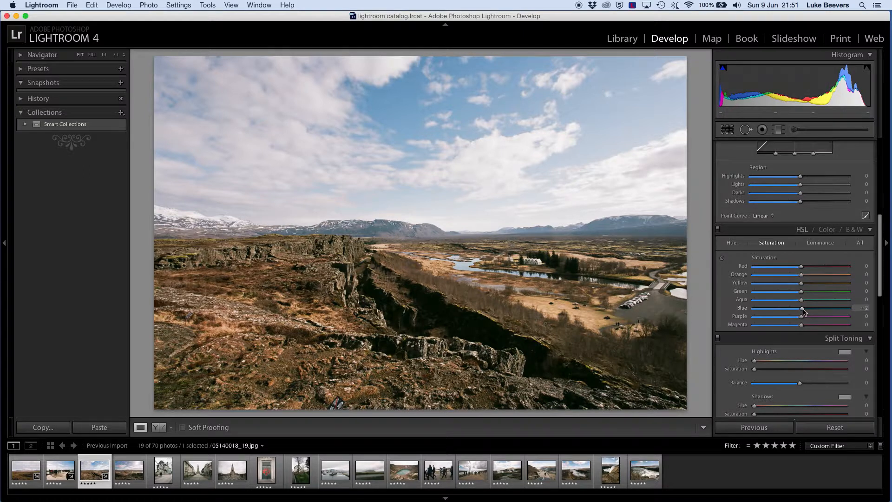
drag(803, 310, 816, 311)
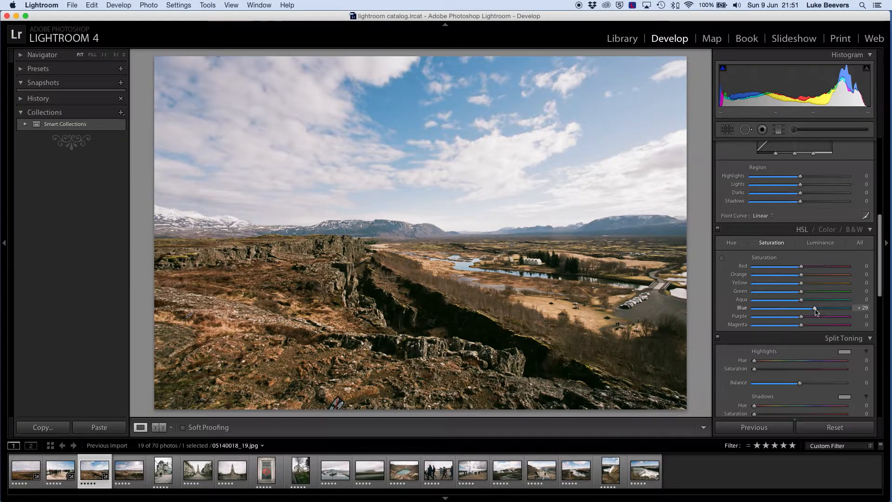
click(338, 405)
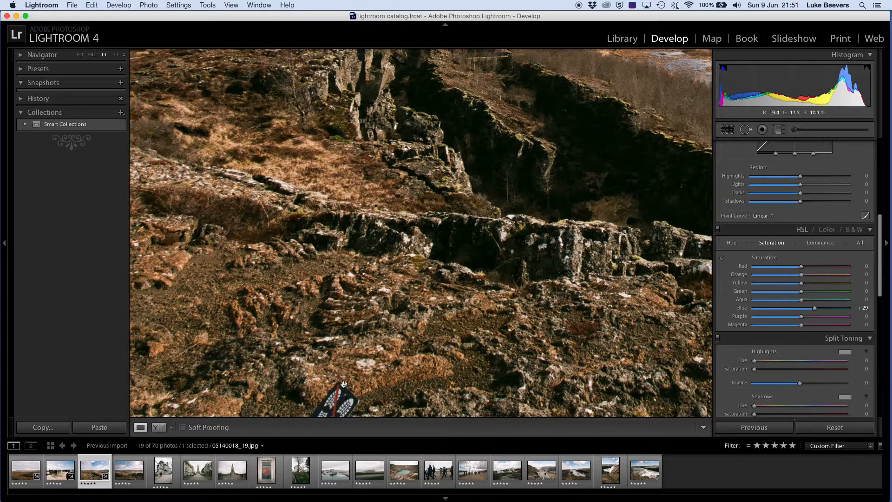
click(339, 398)
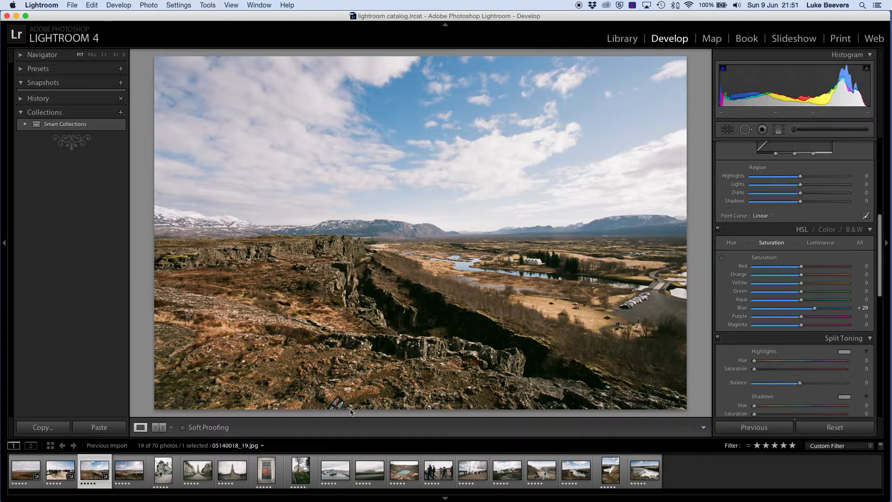
Apply the develop settings of the rocky valley photo to the following photo, 05140019_20.jpg
key(Right)
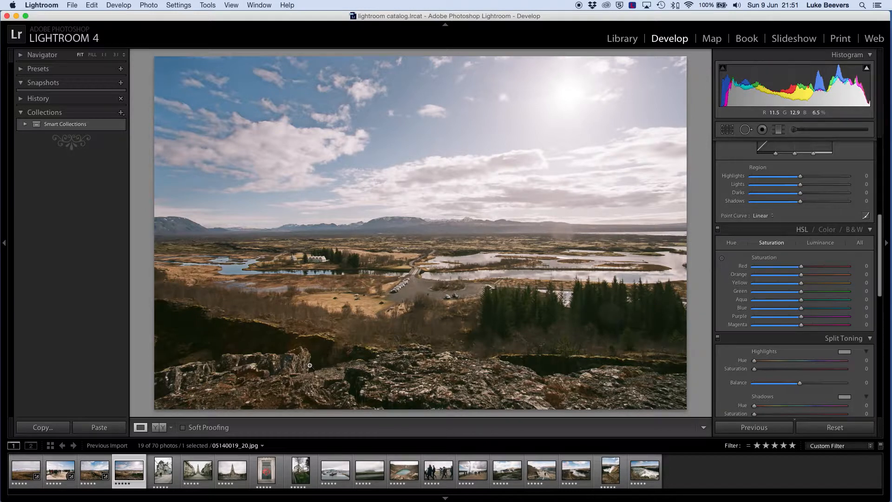
click(104, 477)
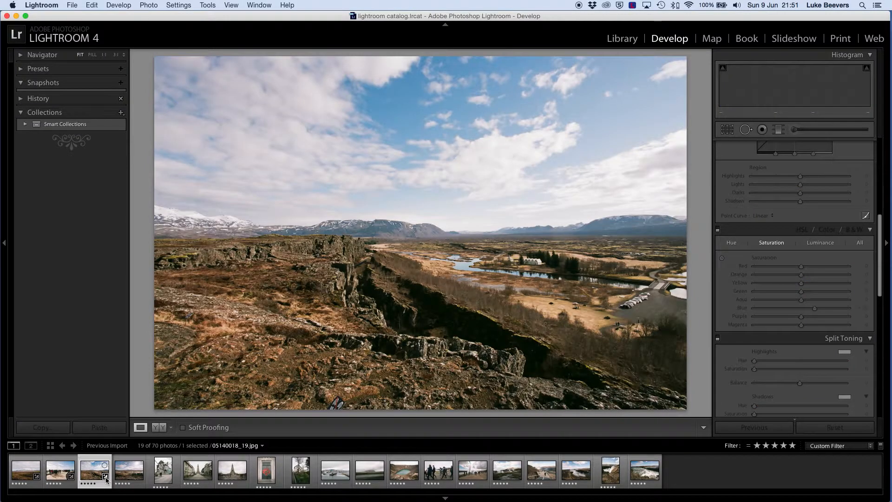
click(129, 472)
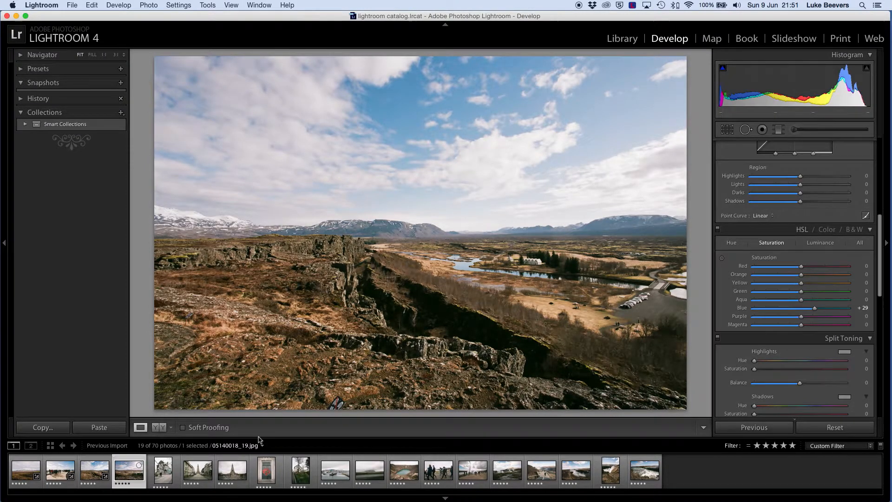
click(763, 428)
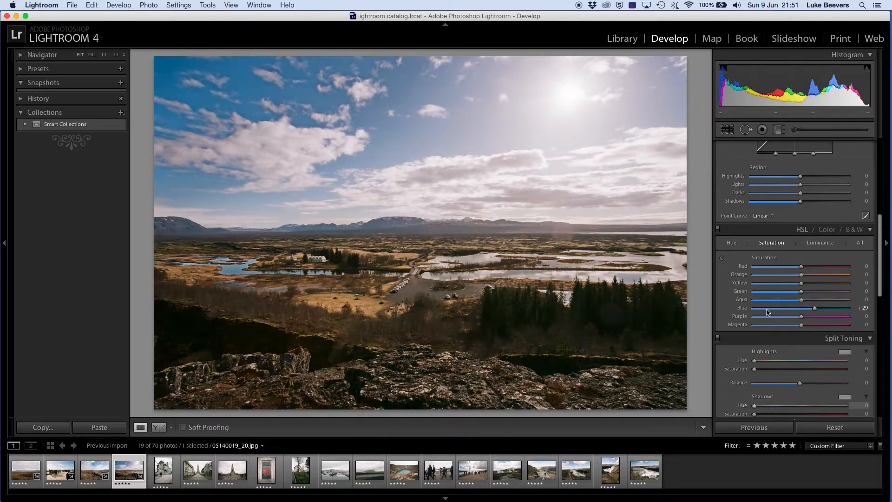
scroll(766, 312, up, 1)
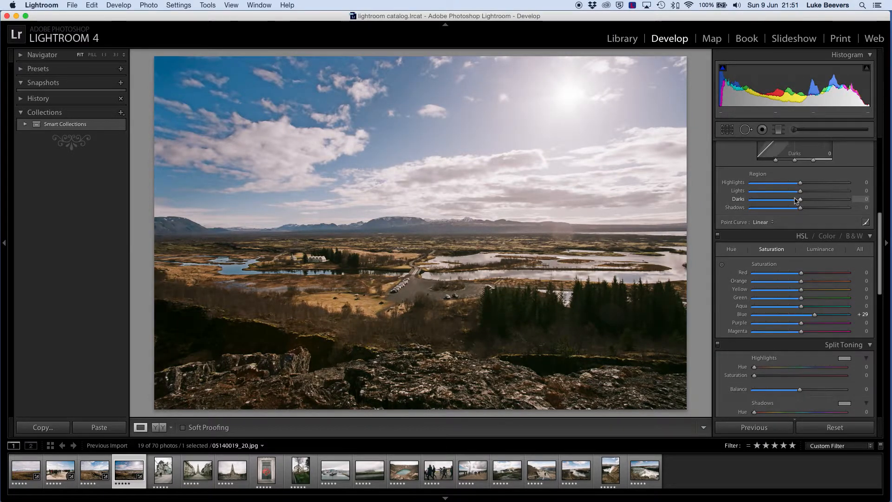
Reset the Exposure of 05140019_20.jpg to 0.00
scroll(796, 201, up, 5)
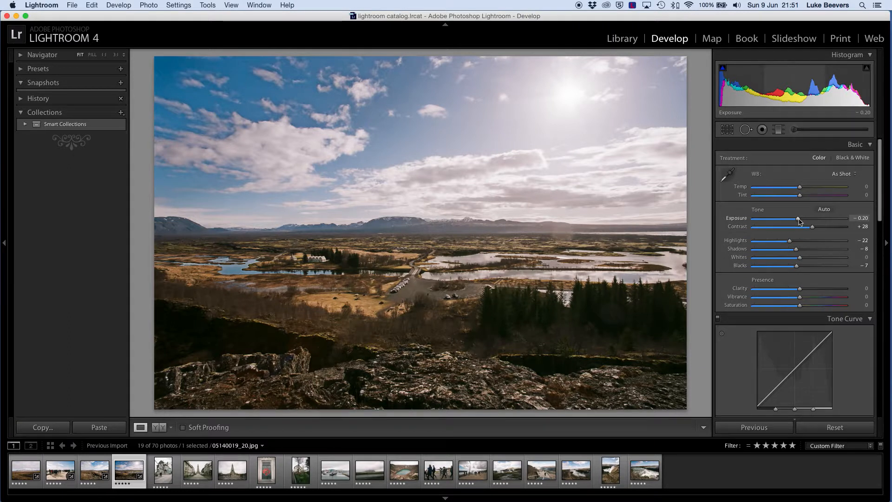
double_click(798, 219)
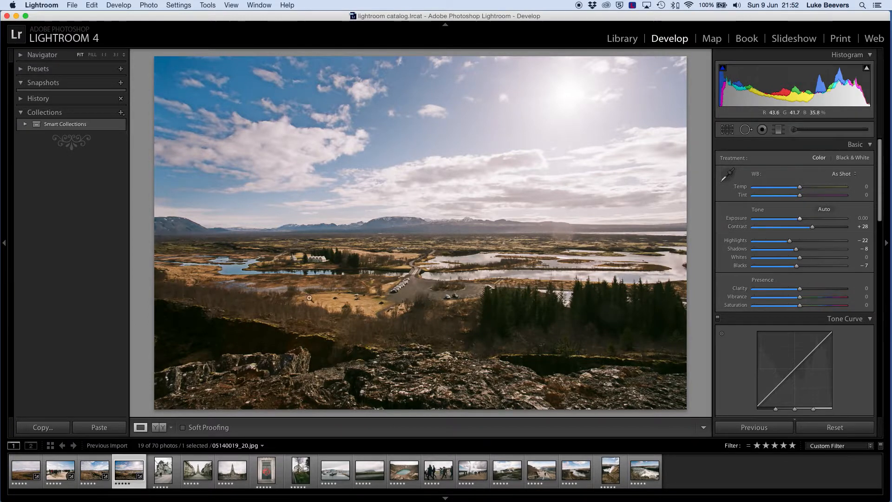
Inspect the mural in the next photo, 05140020_21.jpg, up close and set Exposure to +0.05 and Contrast to +29
key(Right)
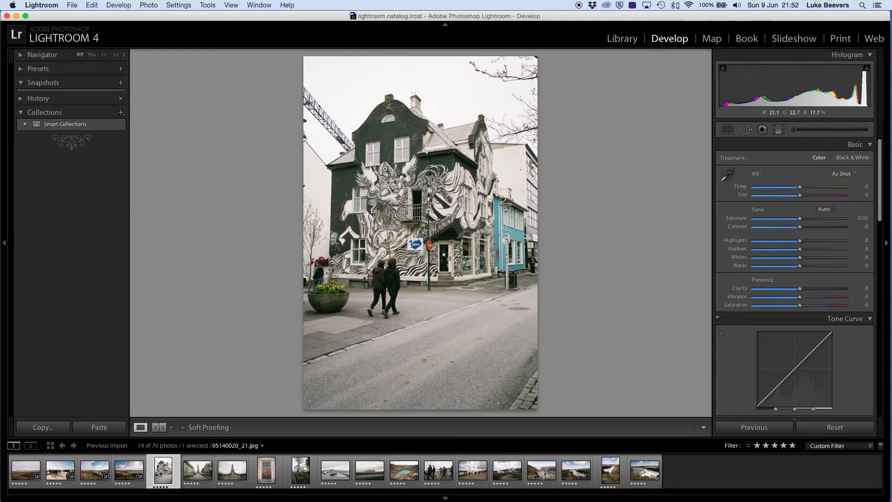
click(384, 168)
drag(476, 288, 408, 232)
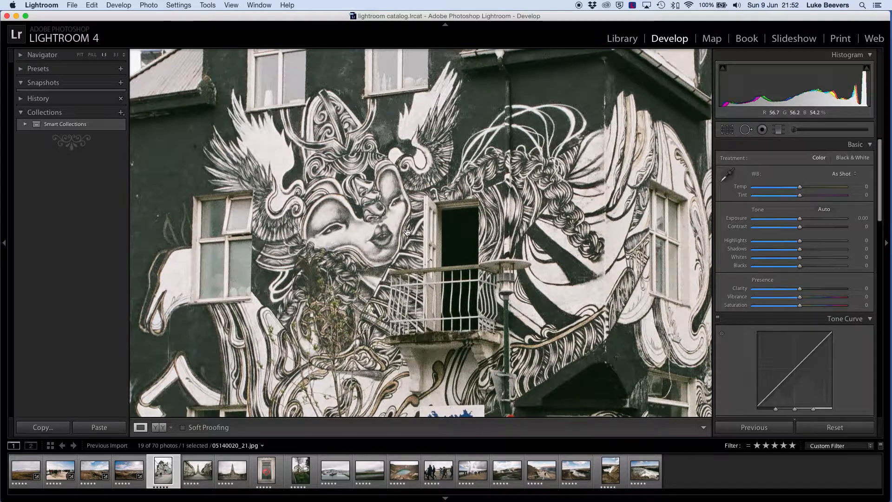
click(407, 232)
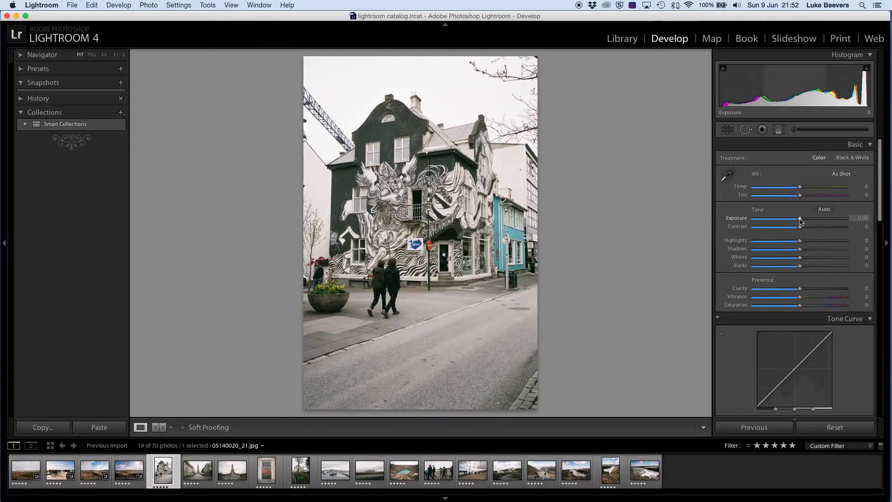
mouse_move(800, 221)
mouse_down()
mouse_move(788, 229)
mouse_move(812, 230)
mouse_up()
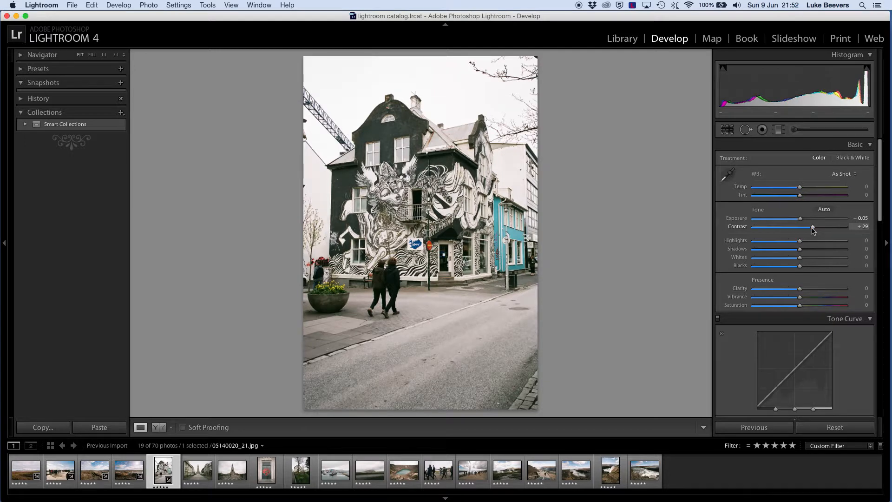
Convert the mural photo to Black & White and set Exposure +0.10, Contrast +35, Shadows -18 and Blacks -23
click(854, 158)
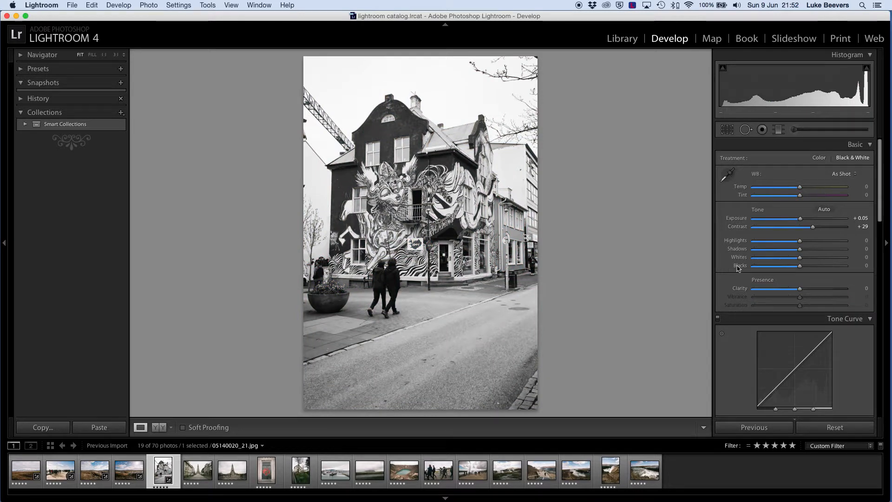
drag(816, 229, 797, 221)
mouse_move(800, 267)
mouse_down()
mouse_move(789, 269)
mouse_move(791, 251)
mouse_up()
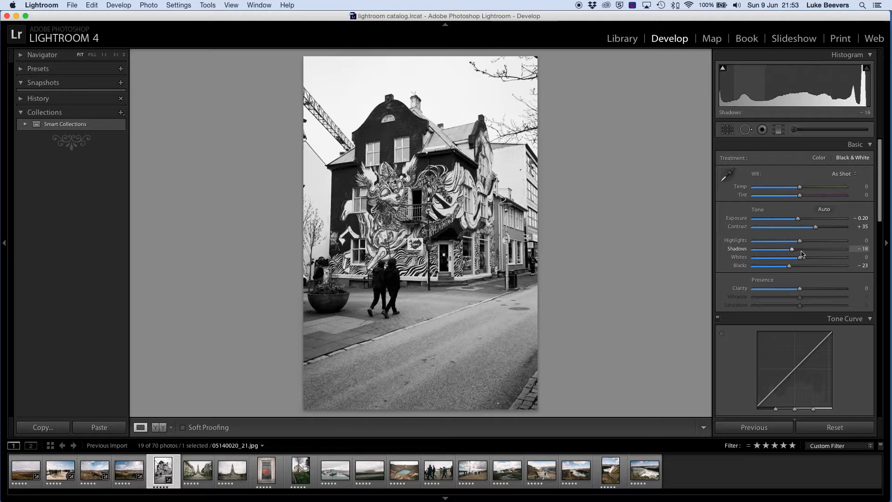
drag(797, 221, 799, 221)
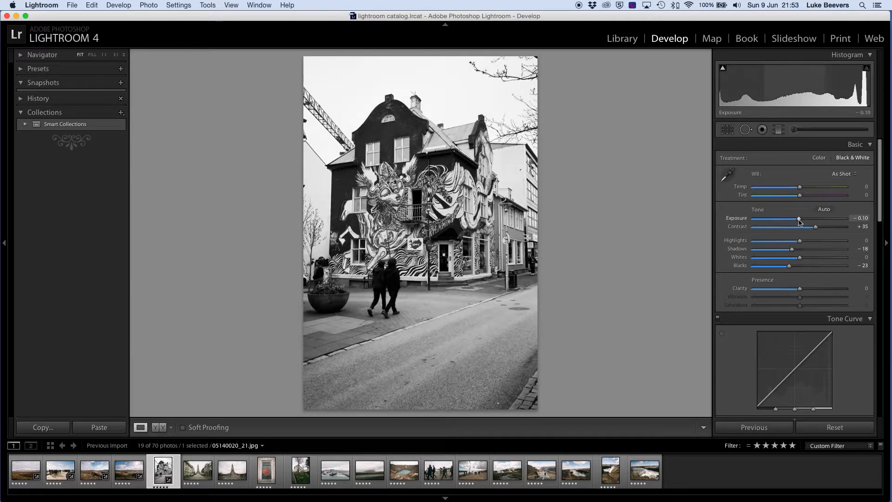
drag(800, 222, 802, 222)
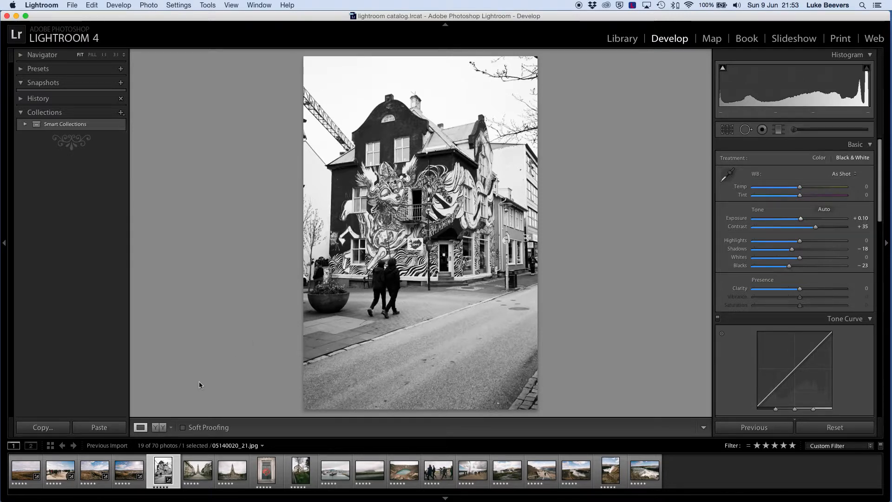
Straighten the next photo, the church street 05140030_31.jpg, with a crop angle of 0.30
key(Right)
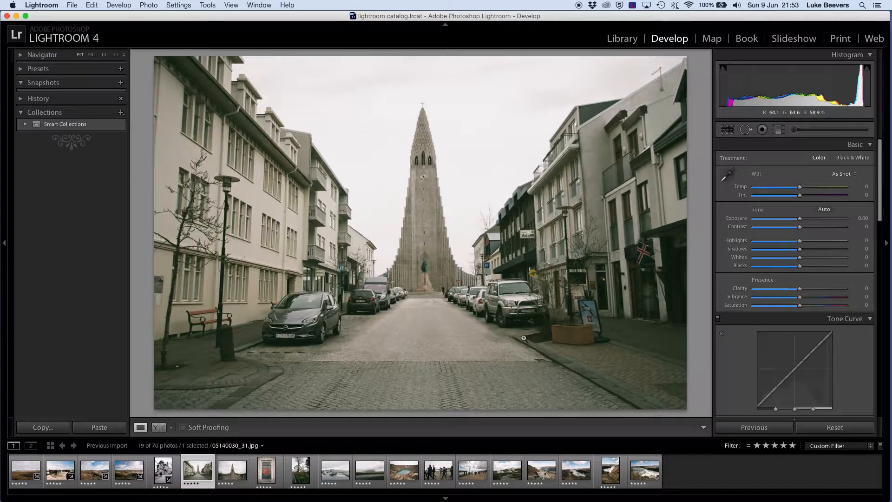
scroll(754, 281, down, 4)
scroll(754, 281, down, 4)
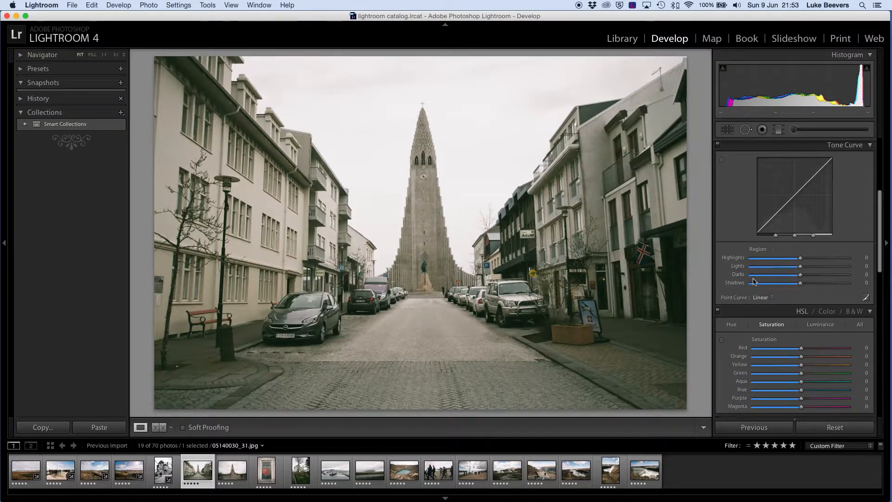
scroll(754, 282, down, 6)
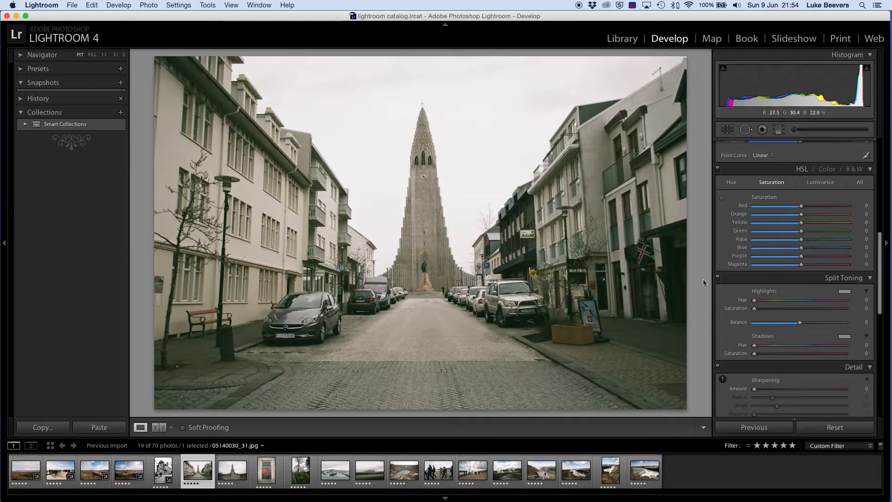
scroll(795, 298, up, 3)
scroll(795, 299, up, 10)
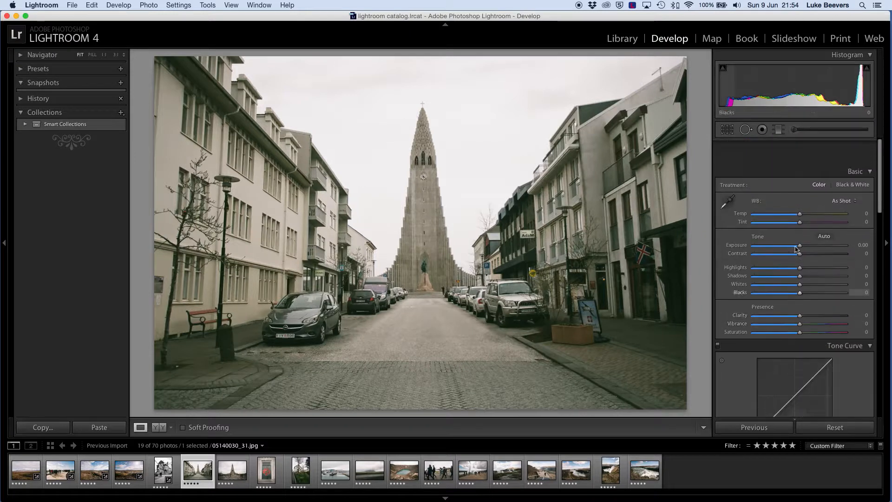
click(727, 130)
drag(697, 54, 699, 55)
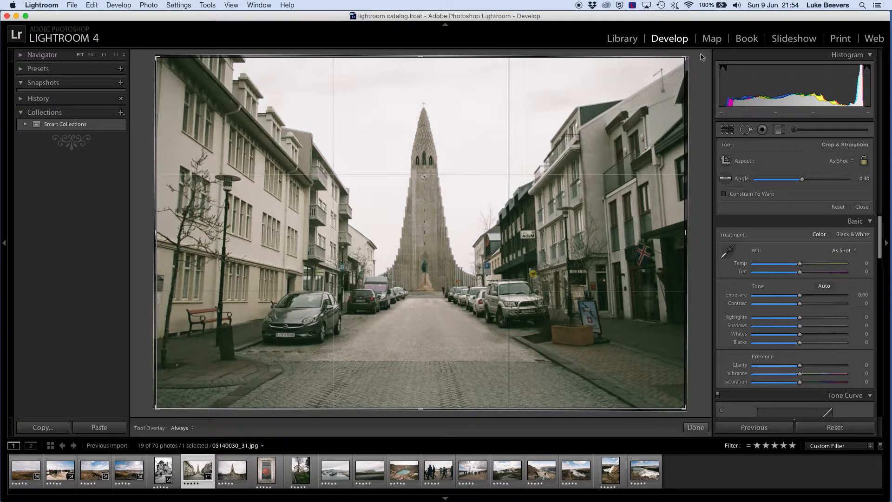
key(Return)
Enable lens profile corrections on the church street photo with the Canon EF 17-40mm f/4 L USM profile
scroll(790, 249, down, 5)
scroll(789, 250, down, 15)
click(736, 248)
click(790, 277)
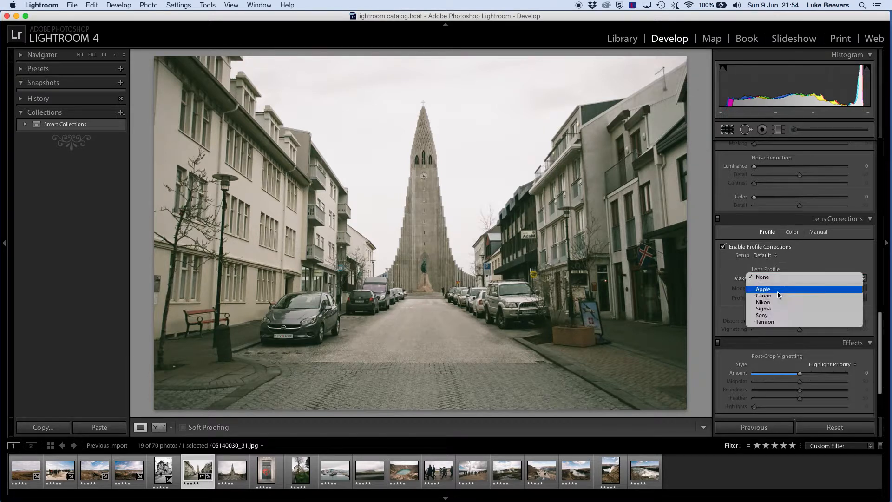
click(776, 296)
click(785, 288)
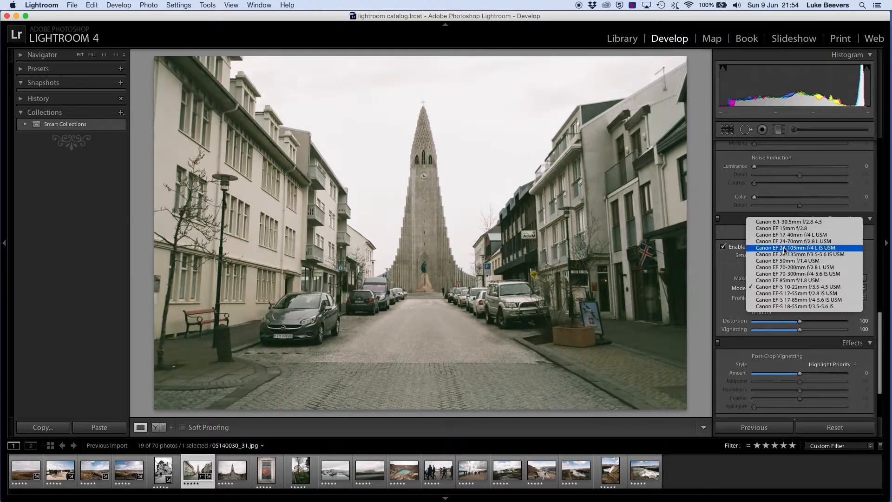
click(785, 235)
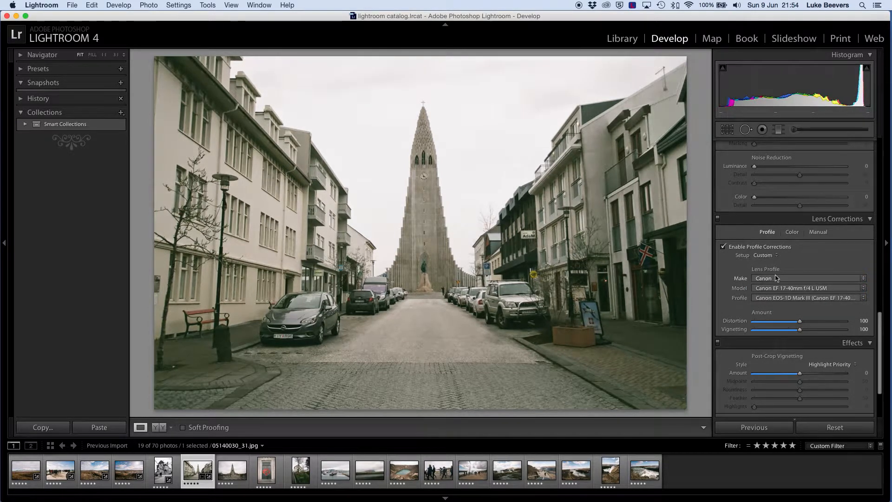
Adjust the tone of the church street photo to Exposure +0.40, Contrast +28, Highlights -6, Shadows -66 and Blacks -16
scroll(776, 278, up, 20)
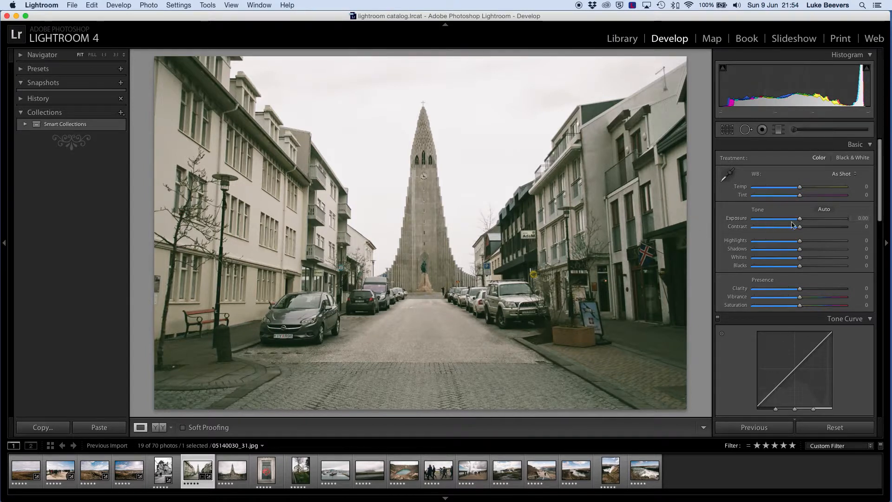
mouse_move(802, 221)
mouse_down()
mouse_move(816, 231)
mouse_move(769, 255)
mouse_move(795, 266)
mouse_move(804, 220)
mouse_up()
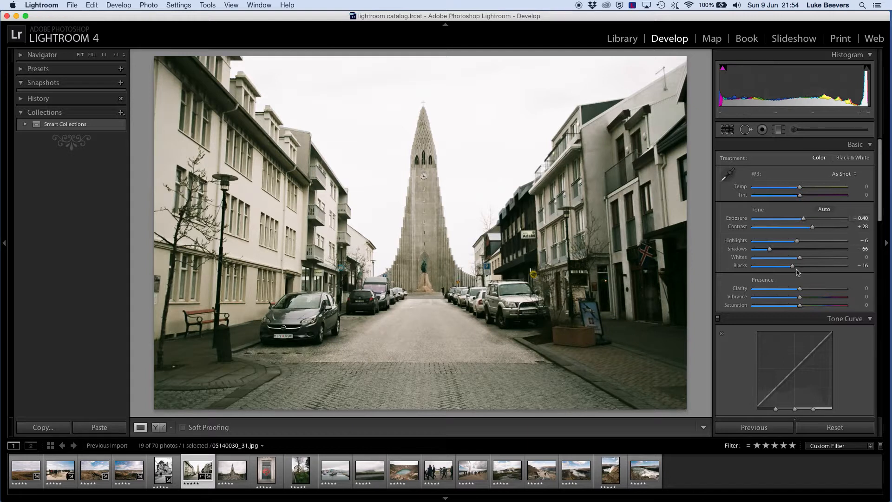
Lower the HSL Green saturation of the church street photo and set its white balance Temp to +3
scroll(797, 272, down, 3)
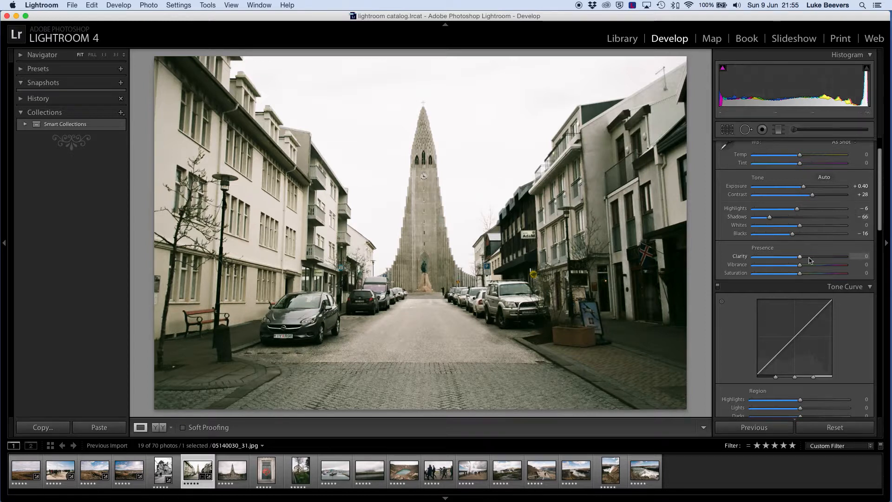
scroll(809, 263, down, 5)
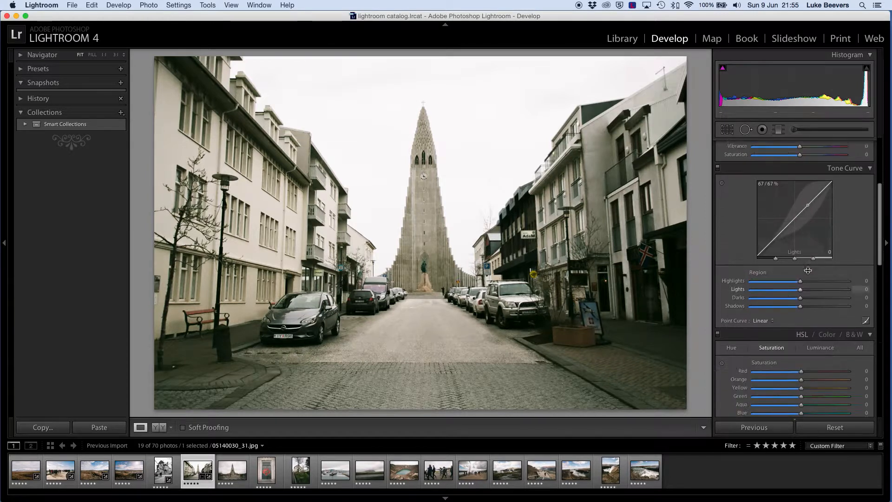
scroll(809, 273, down, 4)
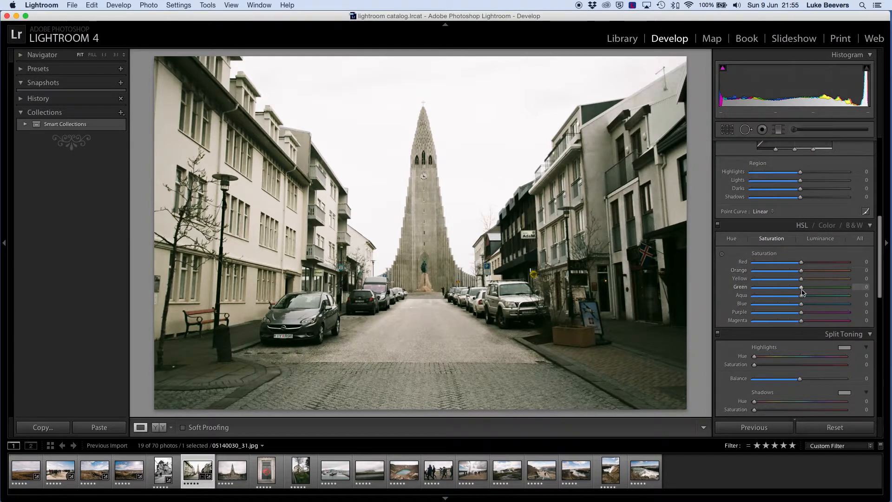
drag(801, 292, 789, 291)
scroll(807, 170, up, 15)
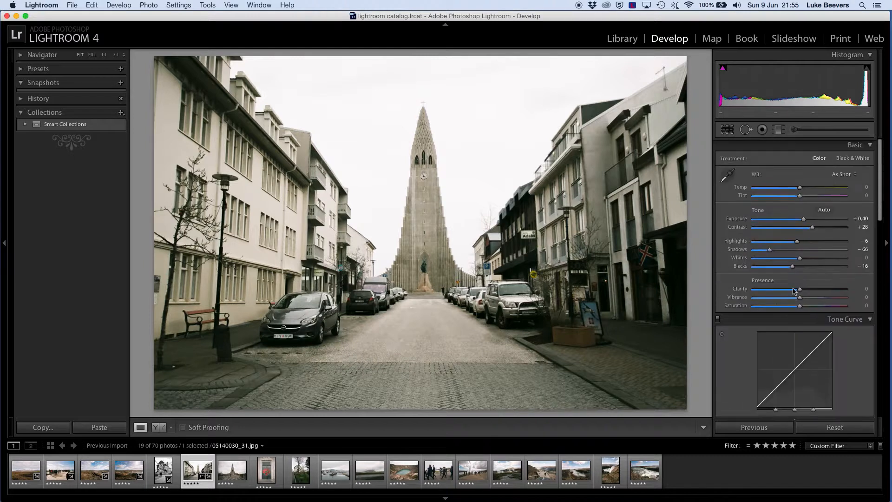
drag(799, 189, 801, 190)
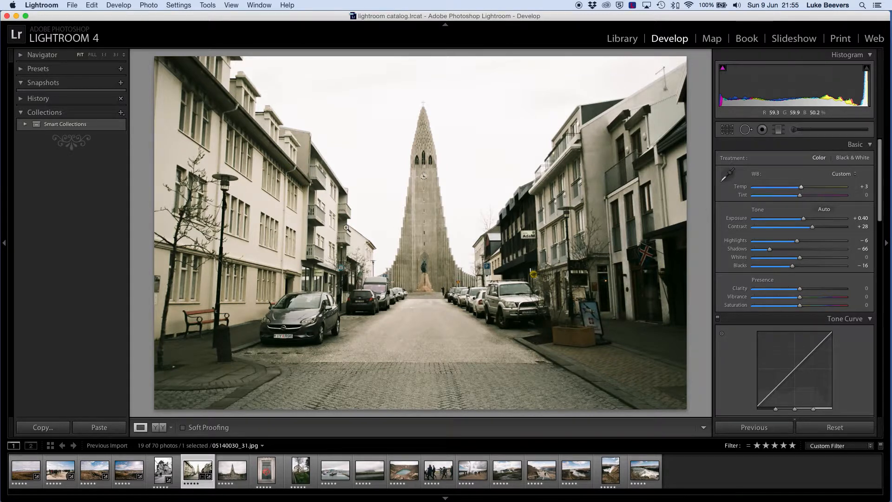
Enable lens profile corrections on the next photo, 05140032_33.jpg, with the Canon EF 17-40mm f/4 L USM profile
key(Right)
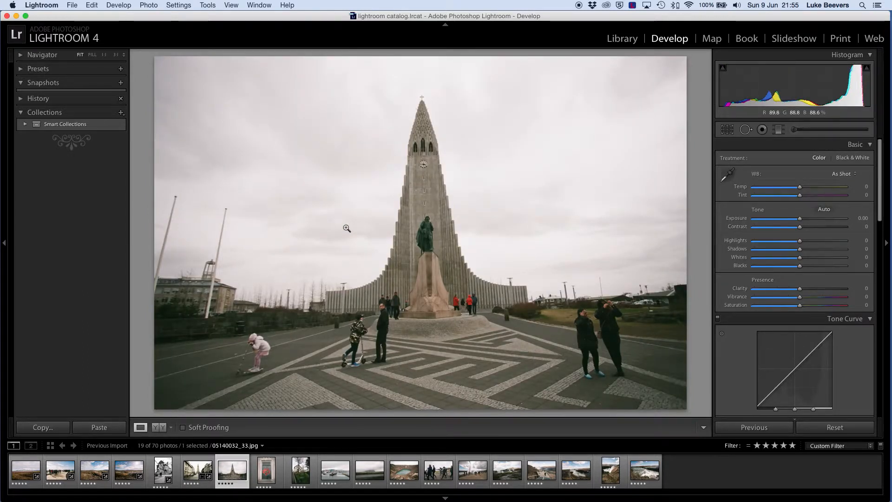
scroll(745, 303, down, 15)
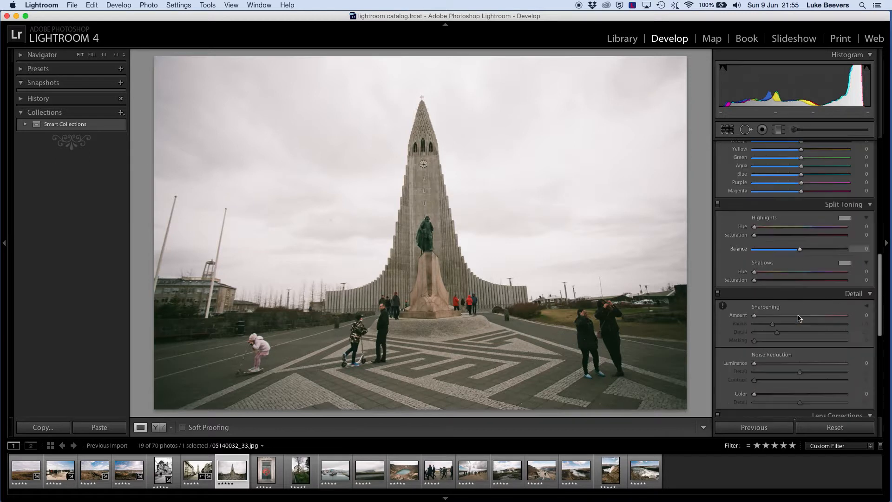
click(745, 300)
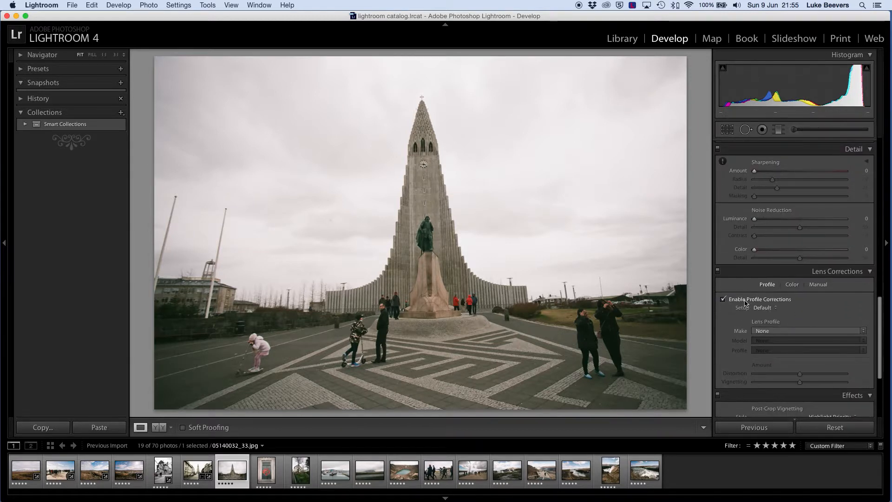
click(763, 330)
click(771, 349)
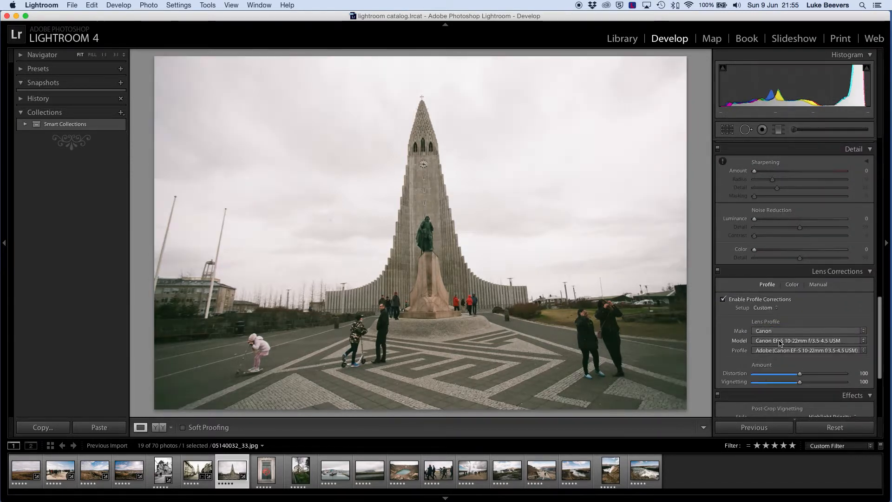
click(774, 341)
click(781, 281)
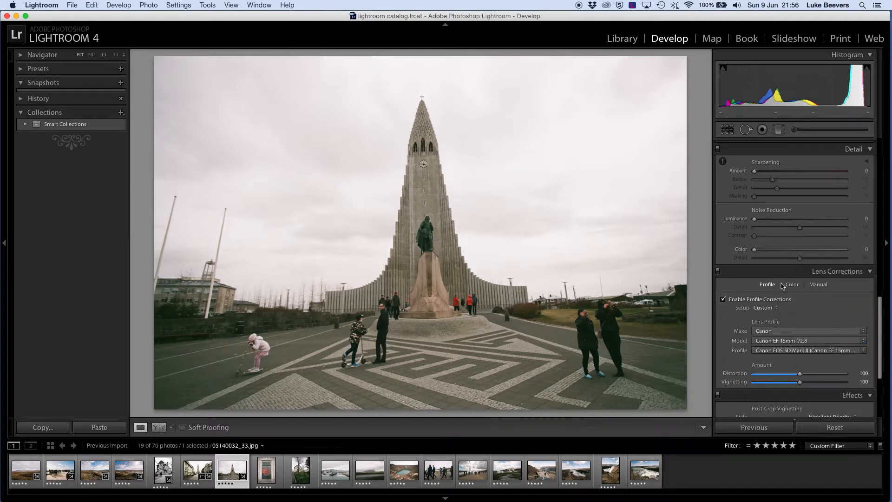
click(787, 341)
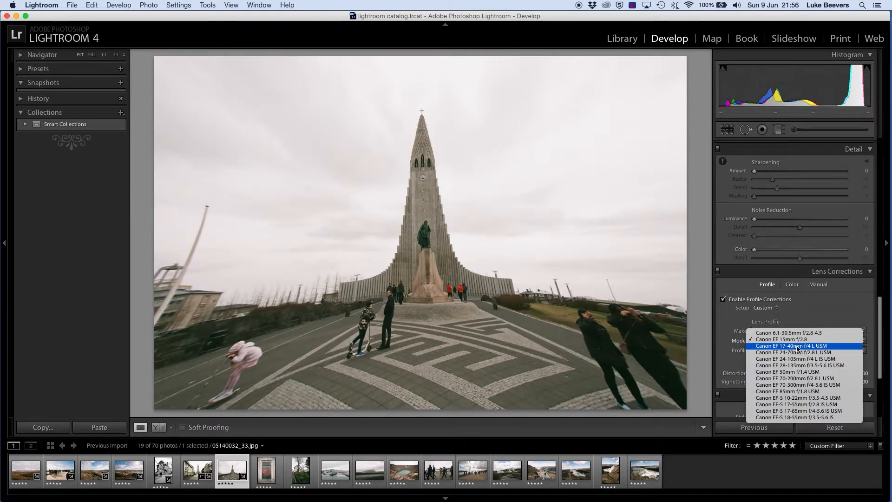
click(796, 346)
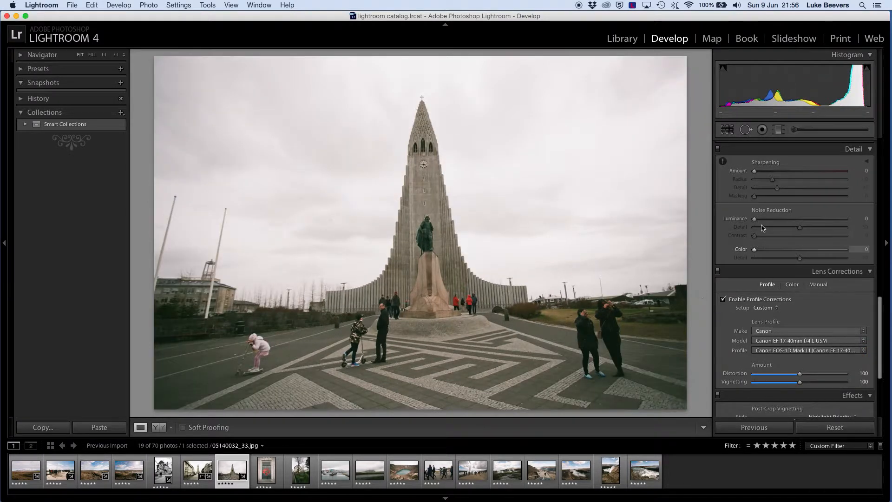
Straighten the church photo with Crop & Straighten by rotating it to an angle of about 1.56, and apply the crop
scroll(761, 219, up, 2)
scroll(760, 221, up, 15)
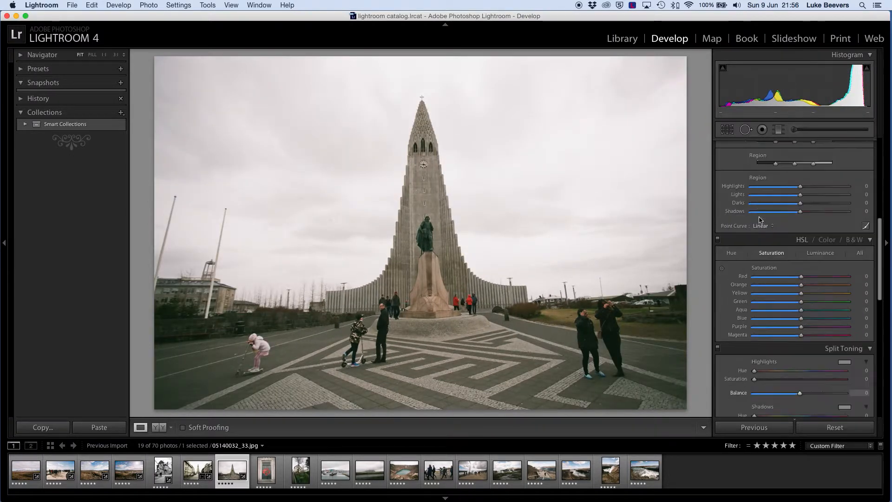
click(728, 129)
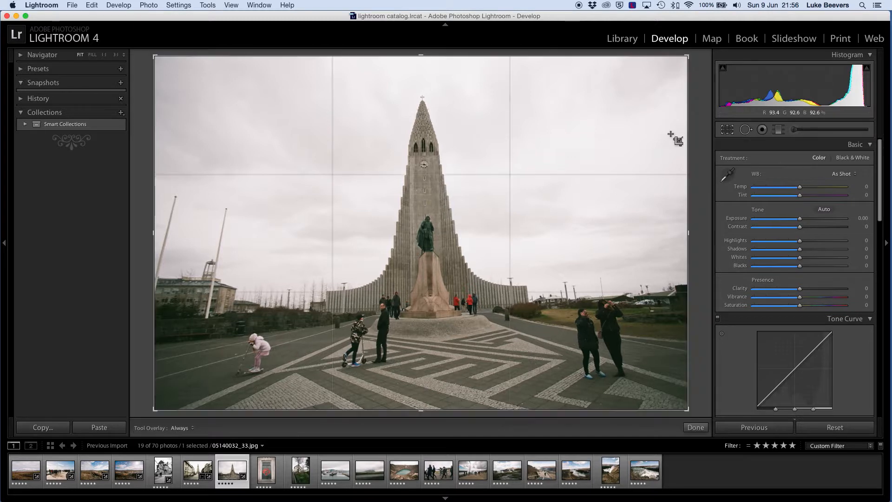
drag(691, 55, 698, 61)
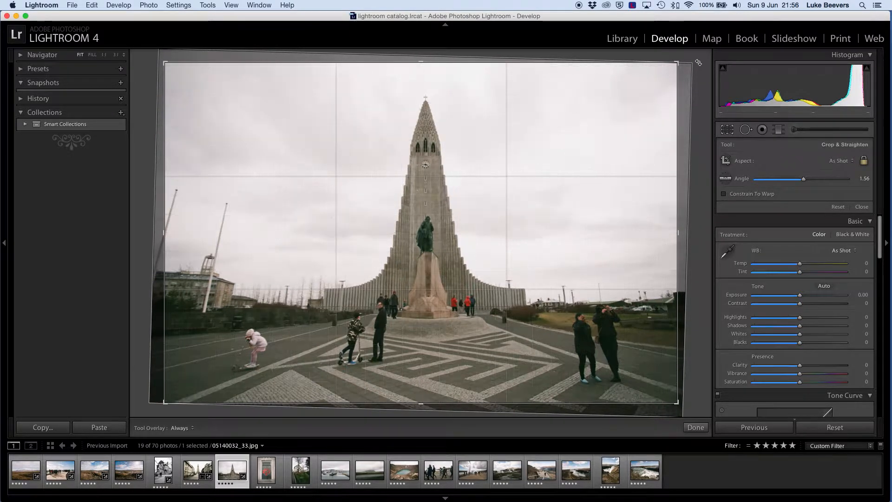
key(Return)
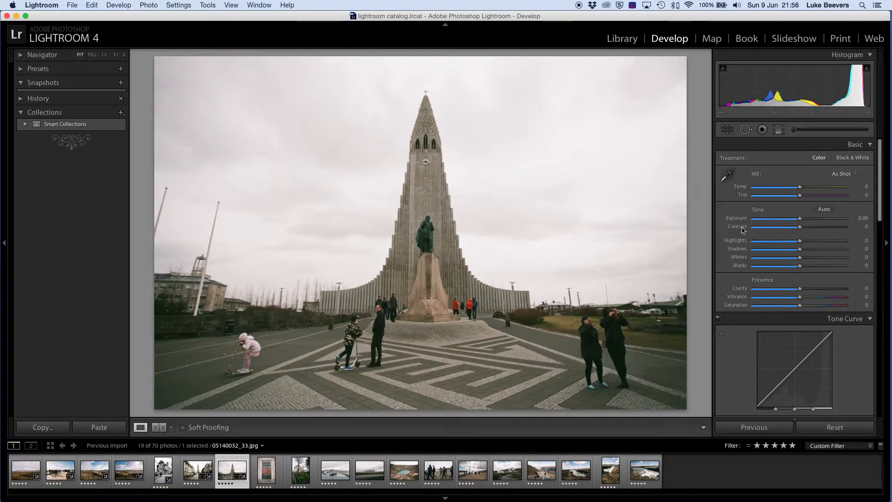
Adjust the church photo's tone to Exposure +0.15, Contrast -25, Highlights -42, Shadows -18 and Blacks -26
drag(800, 223, 804, 222)
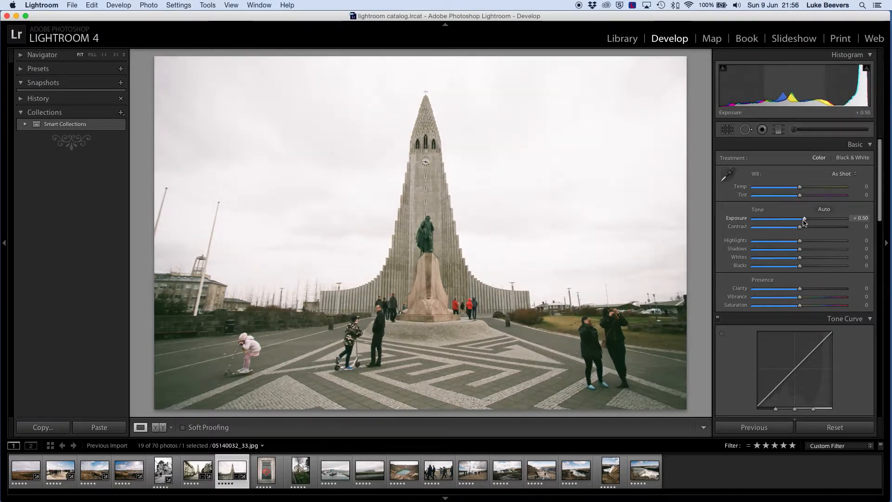
drag(799, 227, 790, 230)
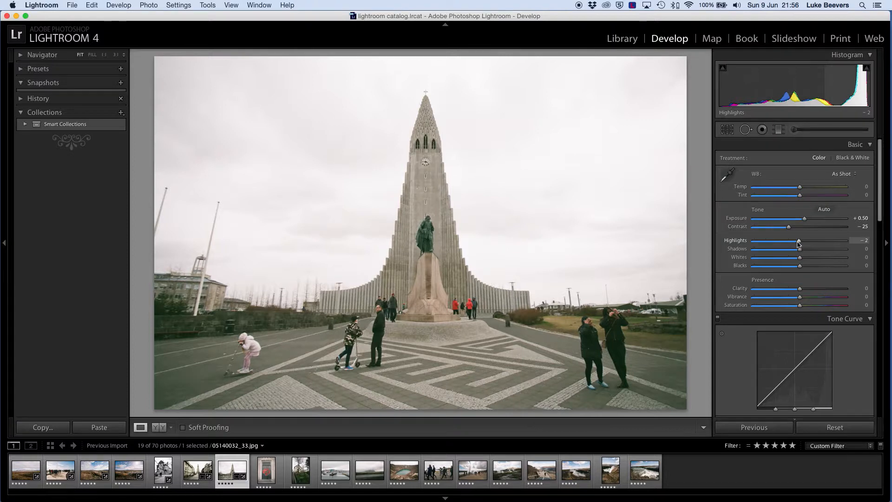
drag(798, 244, 800, 219)
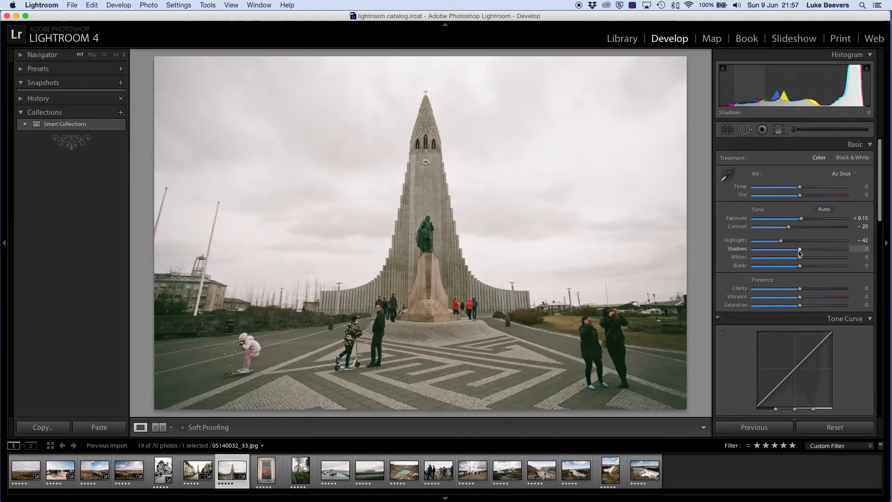
drag(797, 251, 791, 252)
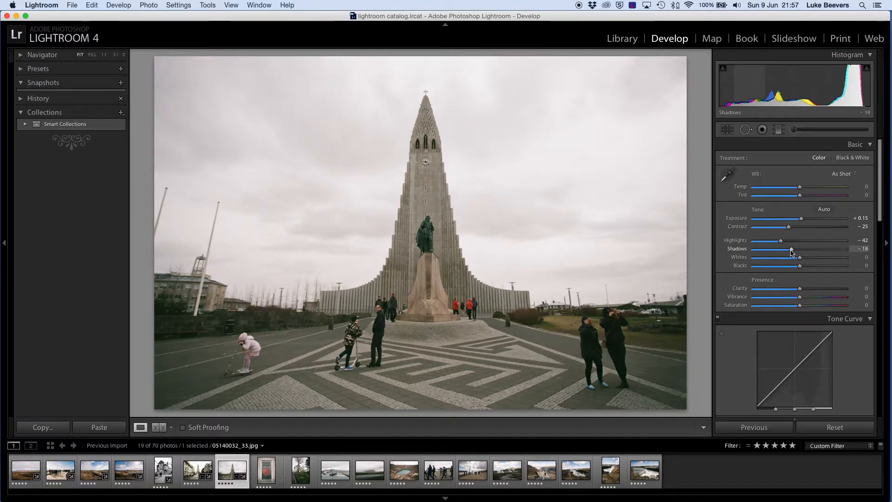
drag(799, 267, 788, 271)
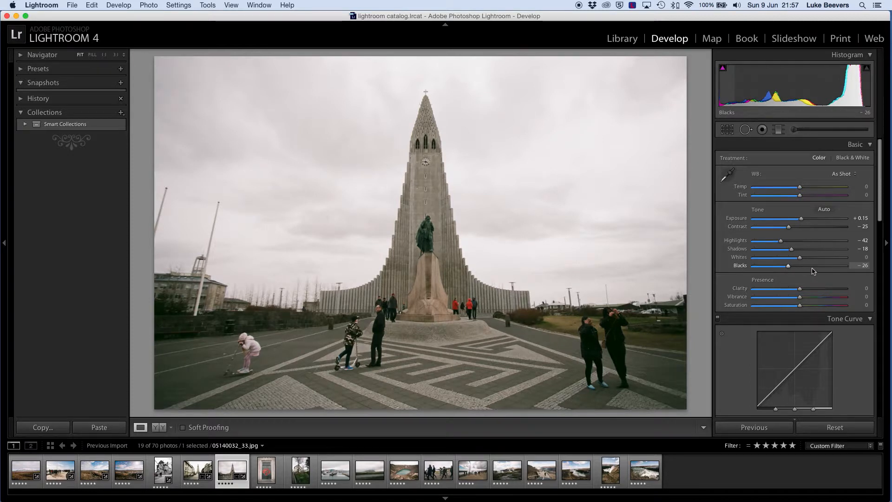
Set the church photo's HSL Green saturation to -21, white balance Temp to +3 and Exposure to +0.60
scroll(814, 270, down, 10)
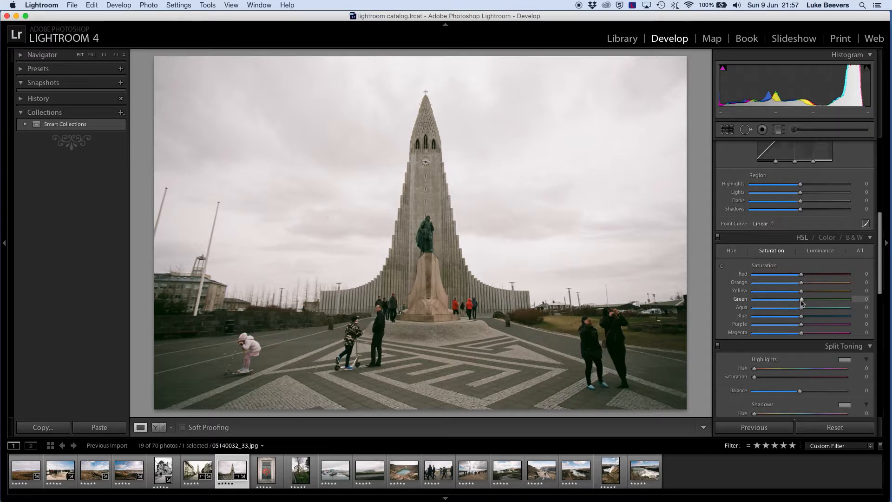
drag(801, 303, 792, 302)
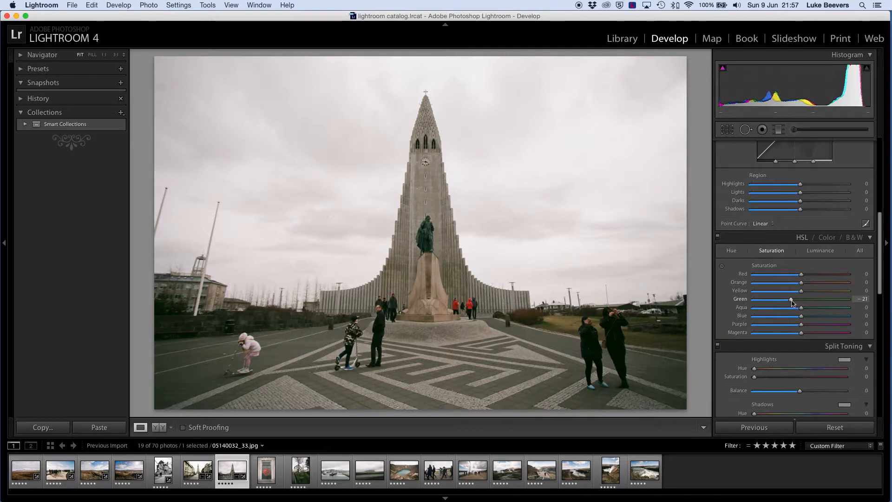
scroll(800, 301, up, 10)
scroll(800, 300, down, 1)
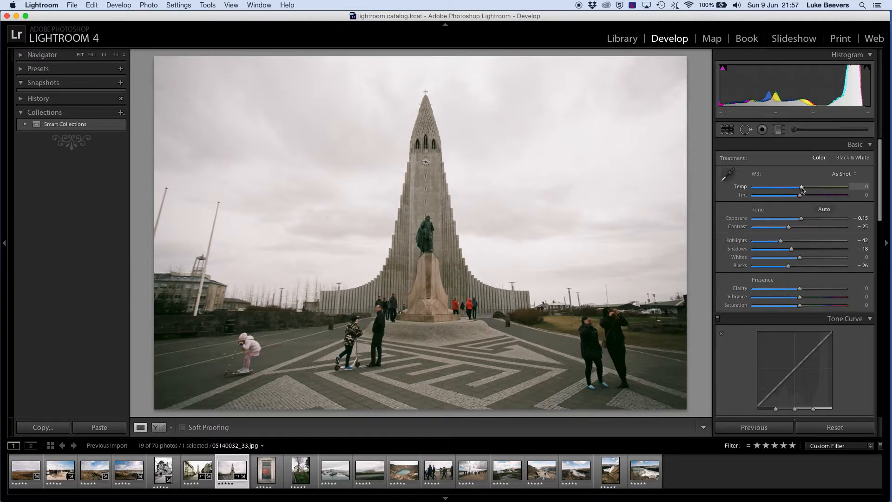
drag(801, 189, 803, 190)
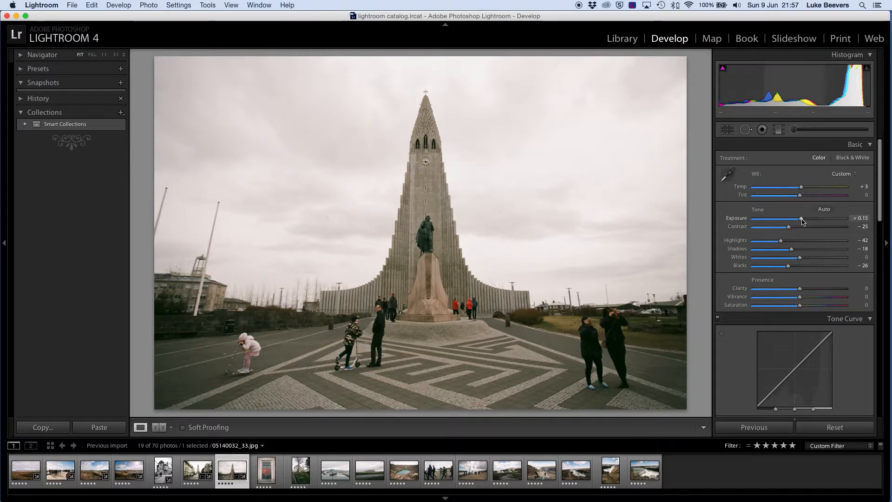
drag(802, 218, 807, 221)
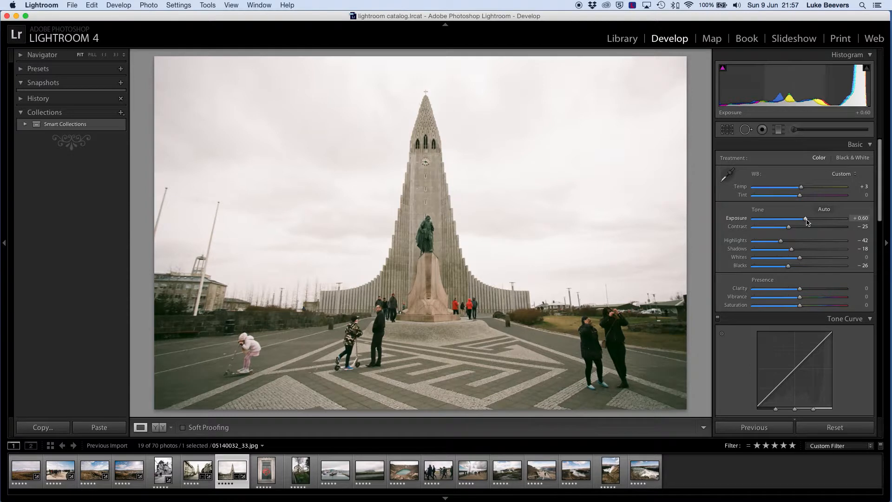
click(848, 160)
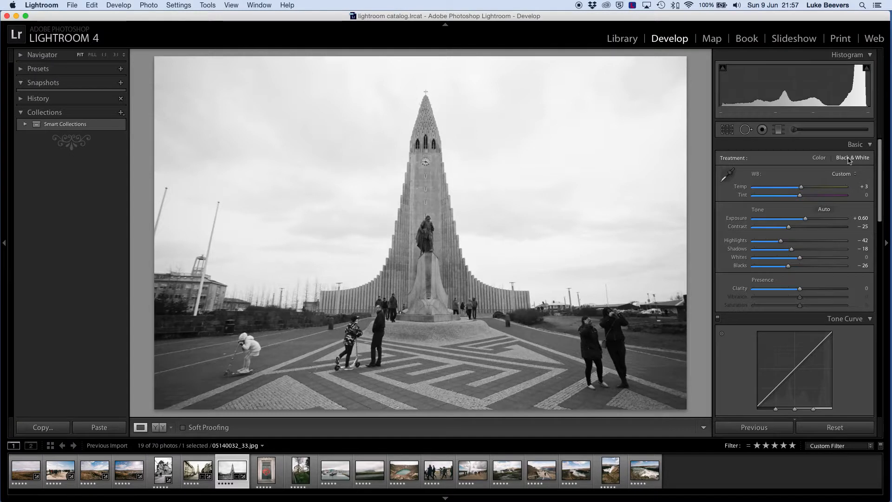
click(820, 158)
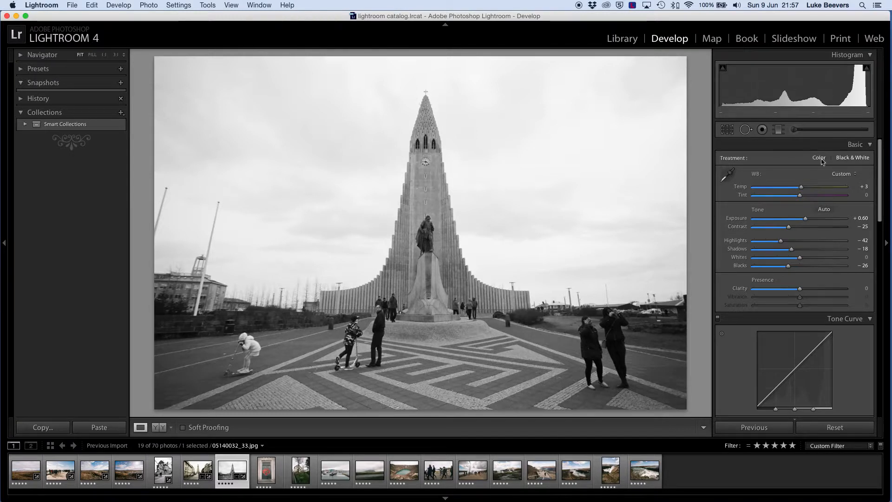
click(857, 159)
click(821, 159)
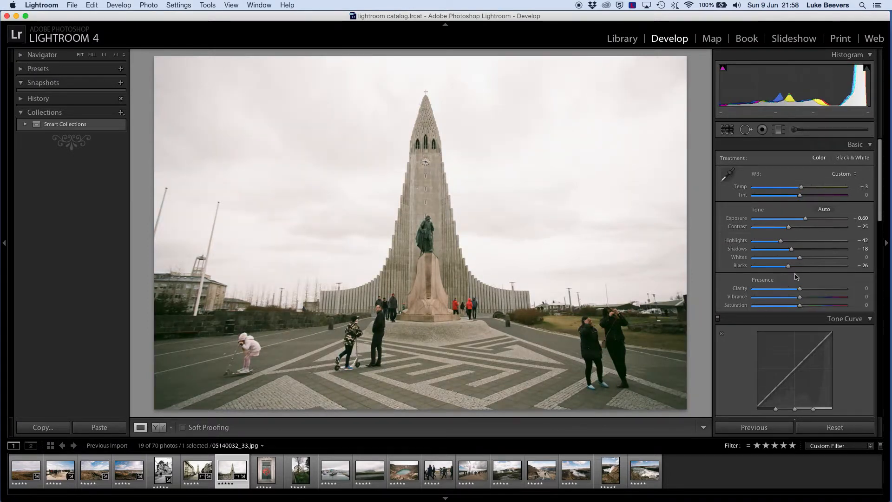
Raise the overall Saturation of the church photo to +13
scroll(796, 276, down, 2)
drag(800, 283, 806, 284)
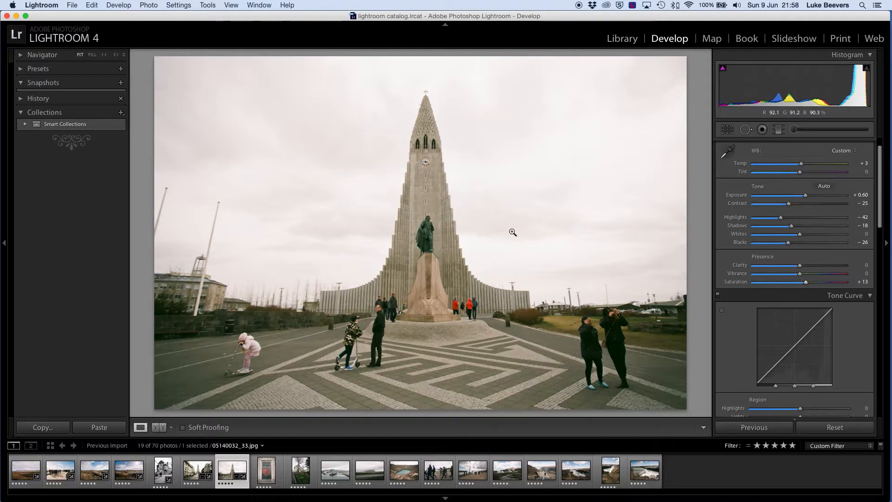
Enable lens profile corrections on the next photo, 05140034_35.jpg, choosing the Canon make and a lens model
key(Right)
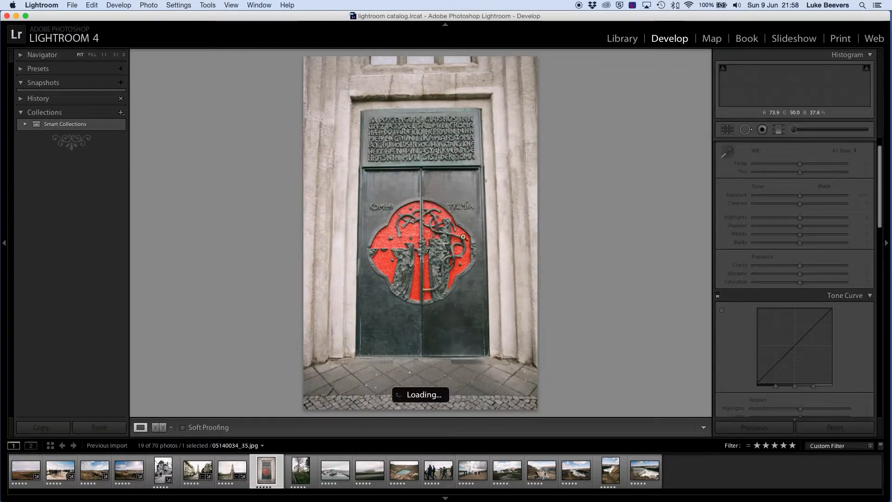
scroll(745, 294, down, 2)
scroll(745, 294, down, 10)
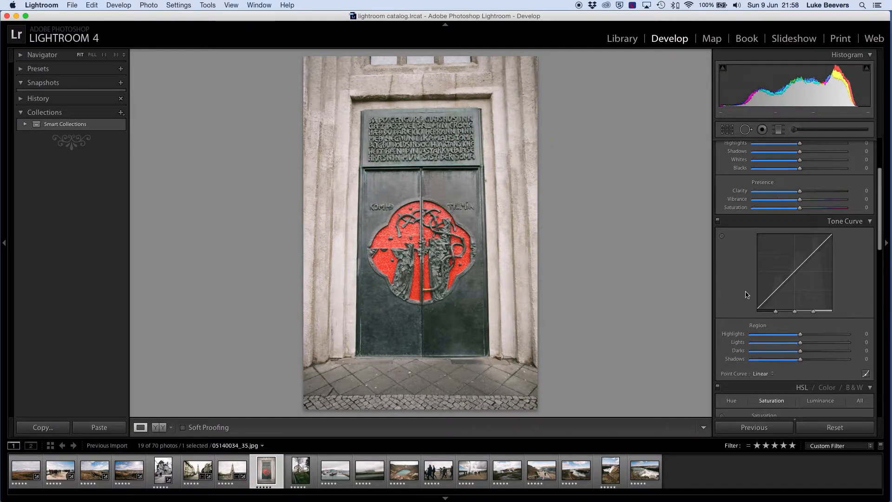
scroll(746, 294, down, 12)
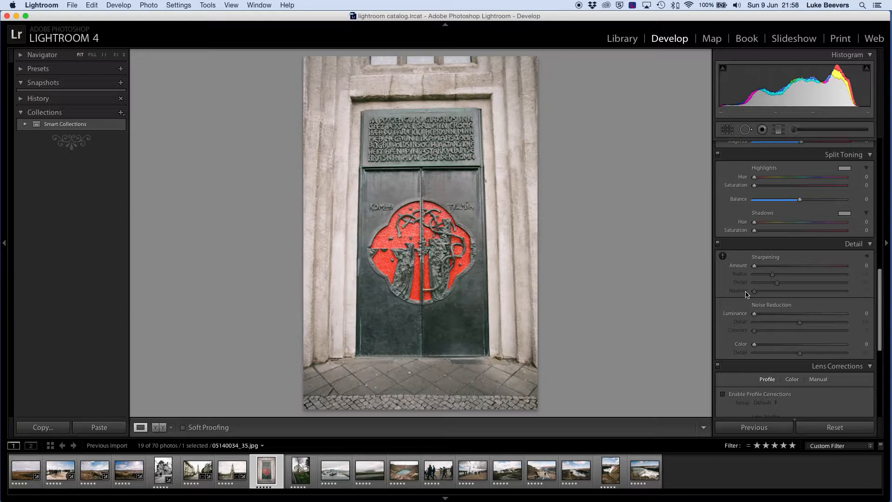
scroll(746, 294, down, 4)
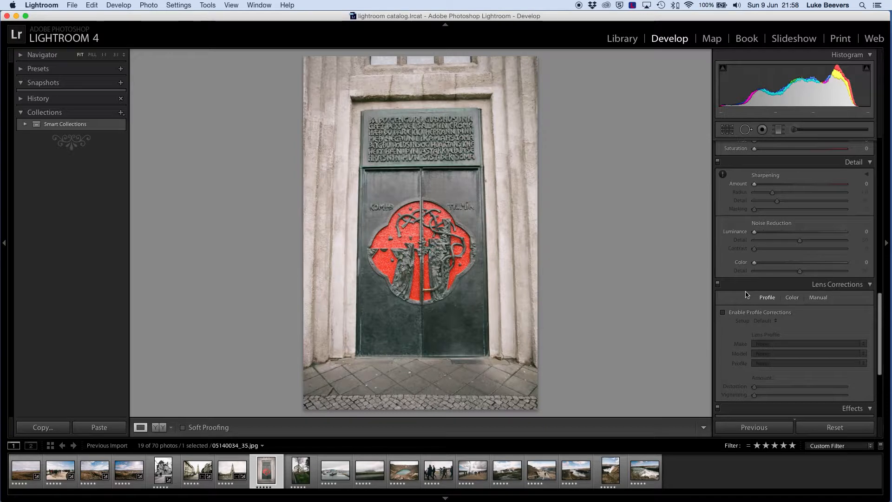
click(752, 313)
click(775, 343)
click(778, 357)
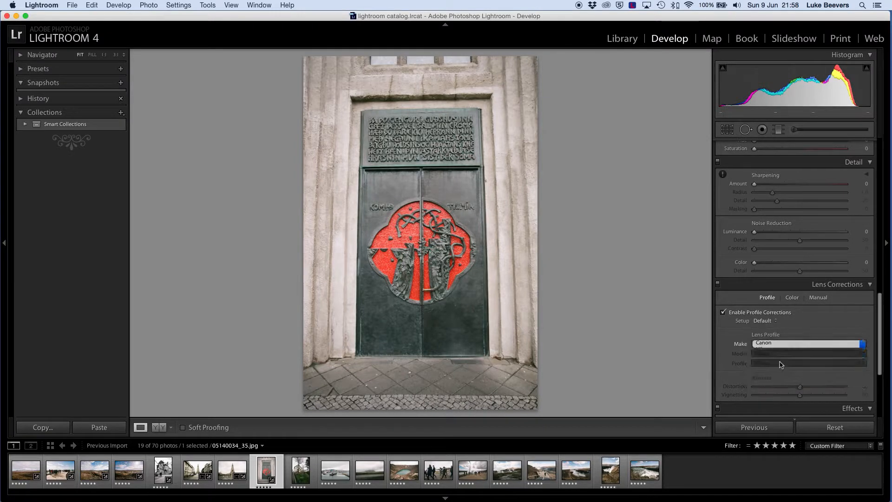
click(785, 353)
click(786, 300)
Straighten the door photo by levelling it along the horizontal edge above the double doors, and apply the crop
scroll(786, 303, up, 15)
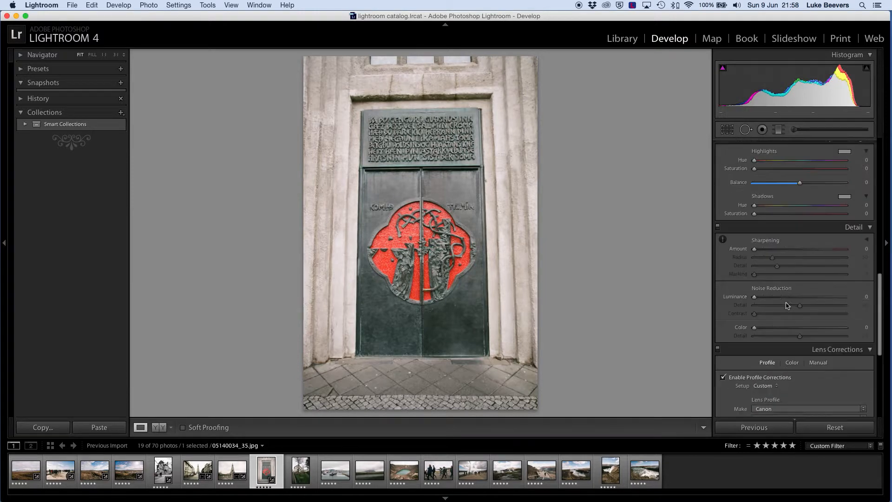
click(727, 129)
click(726, 180)
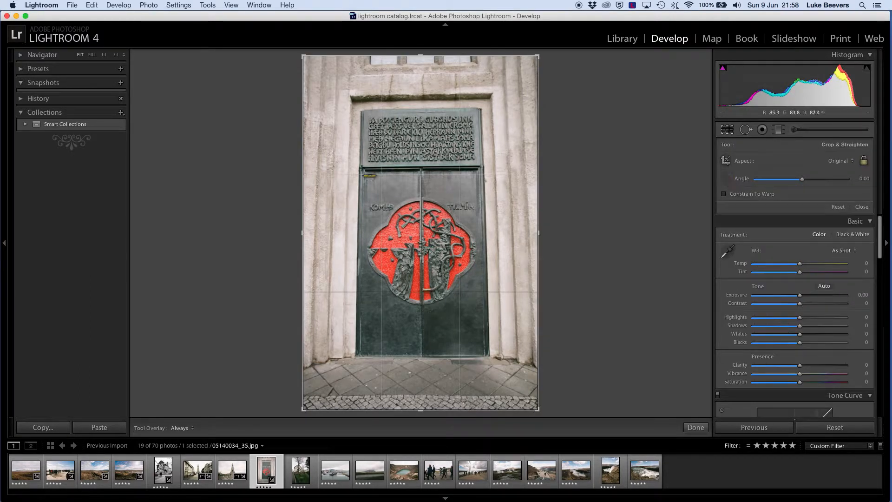
drag(362, 166, 510, 165)
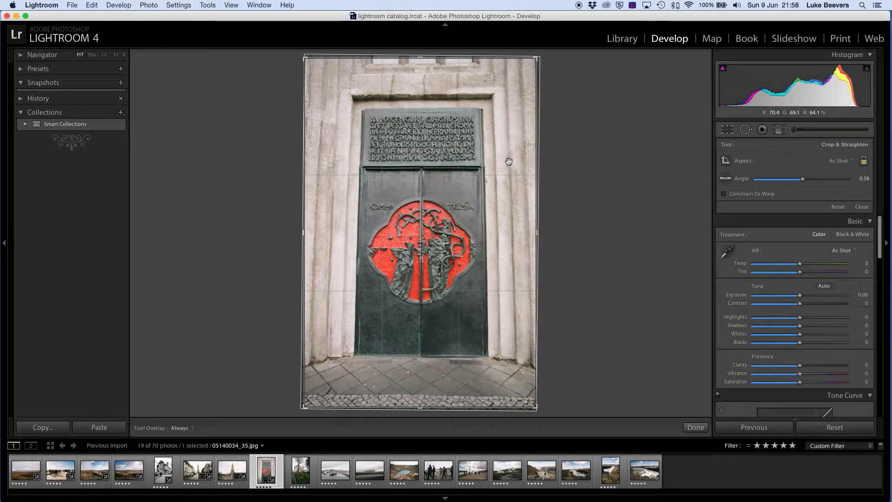
key(Return)
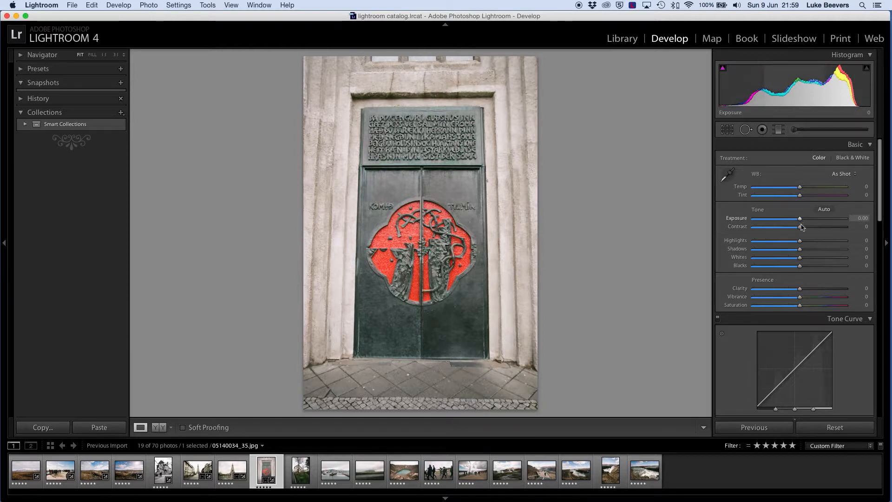
Set the door photo's Contrast to +50 and Shadows to -25
drag(809, 230, 824, 231)
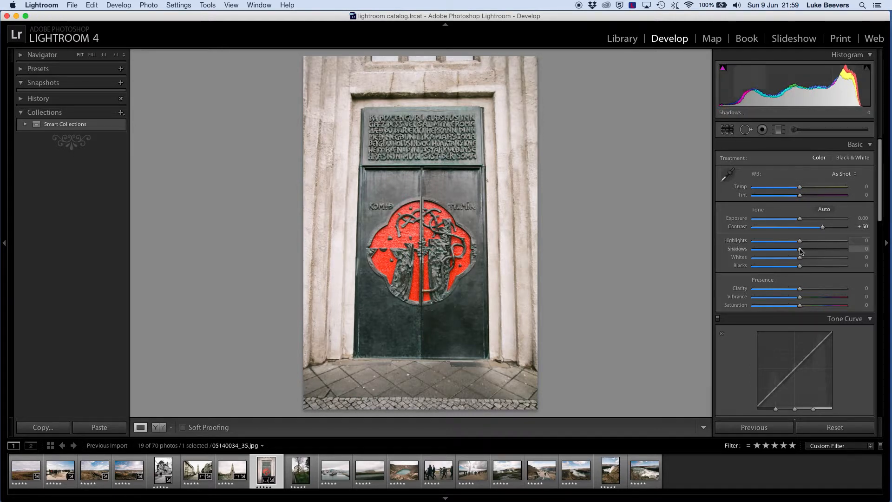
drag(799, 252, 790, 253)
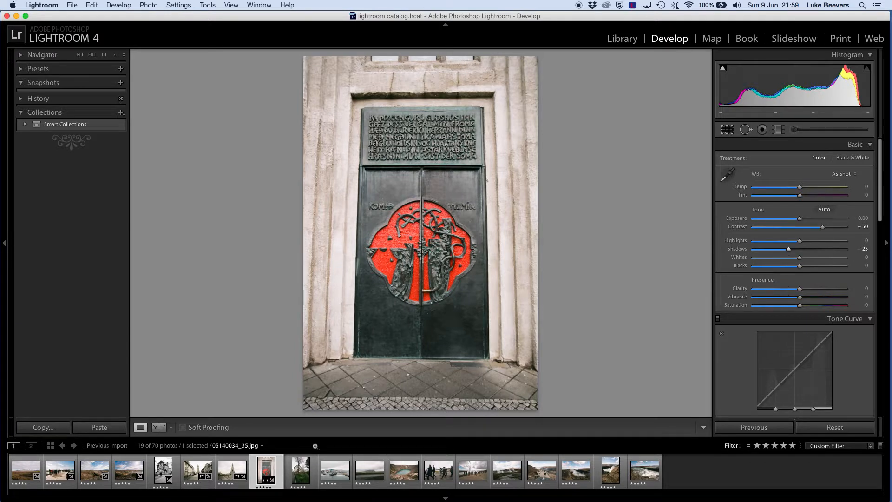
Open the house and garden photo, 05140003_4.jpg, and set its Exposure to +0.45, Contrast to +30 and Shadows to -7
click(298, 477)
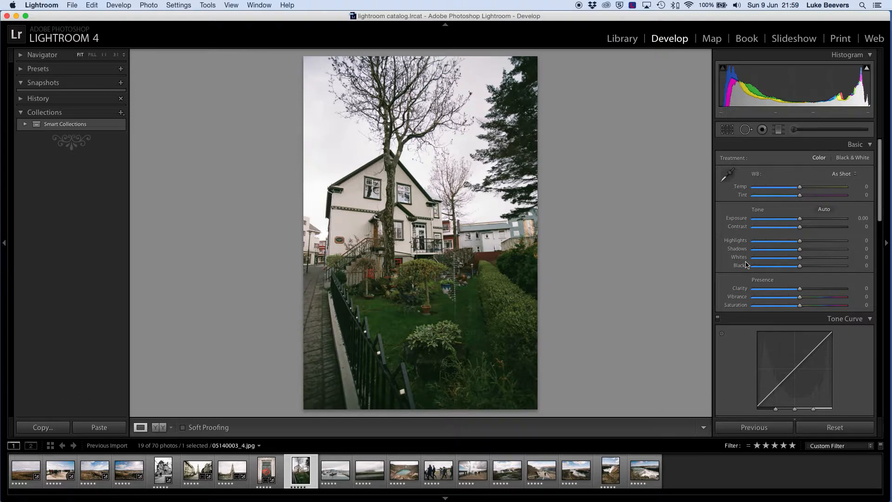
drag(799, 219, 805, 222)
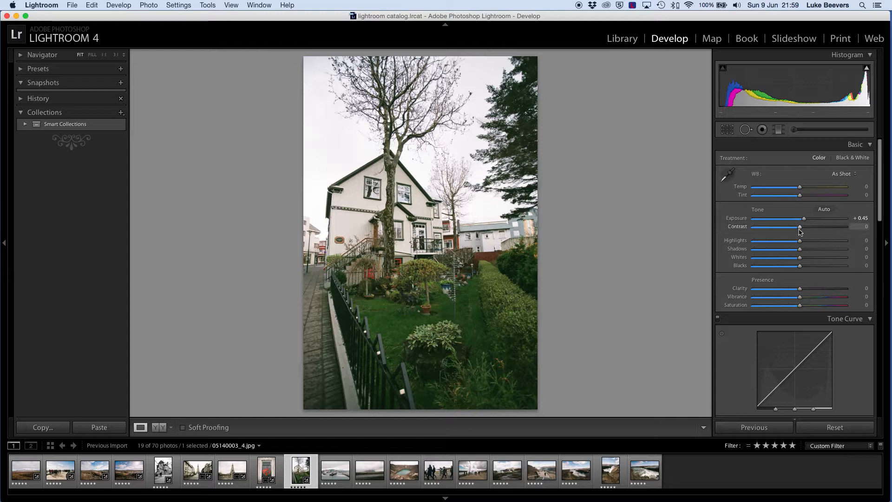
drag(801, 229, 814, 229)
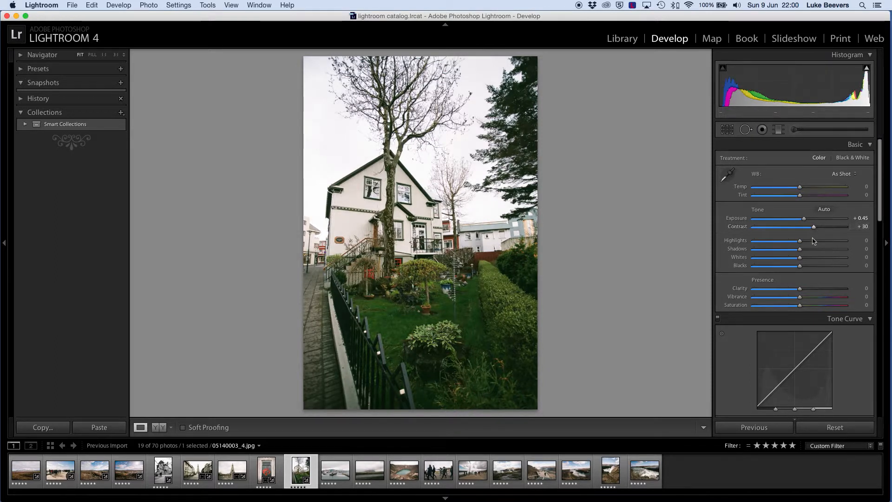
drag(798, 251, 795, 251)
Set the house and garden photo's Exposure to +0.60, rotate the image slightly by hand with the crop frame, and apply the crop
scroll(818, 250, down, 2)
scroll(819, 248, down, 15)
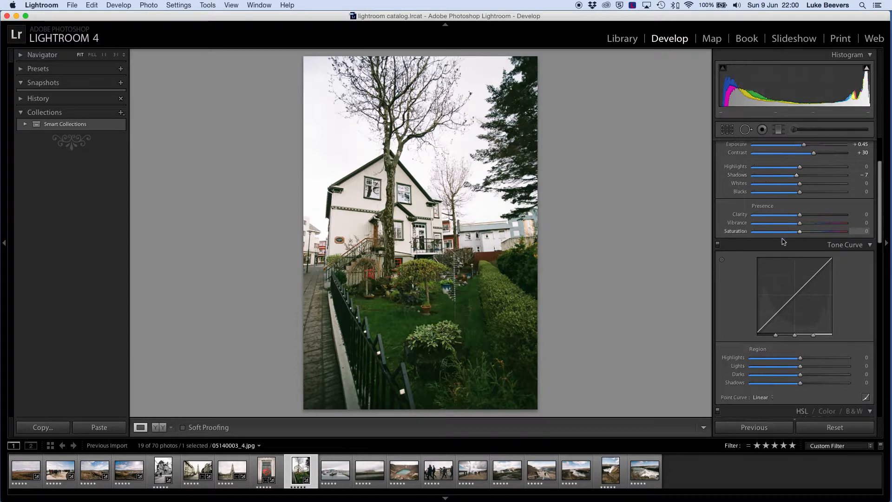
scroll(783, 241, up, 15)
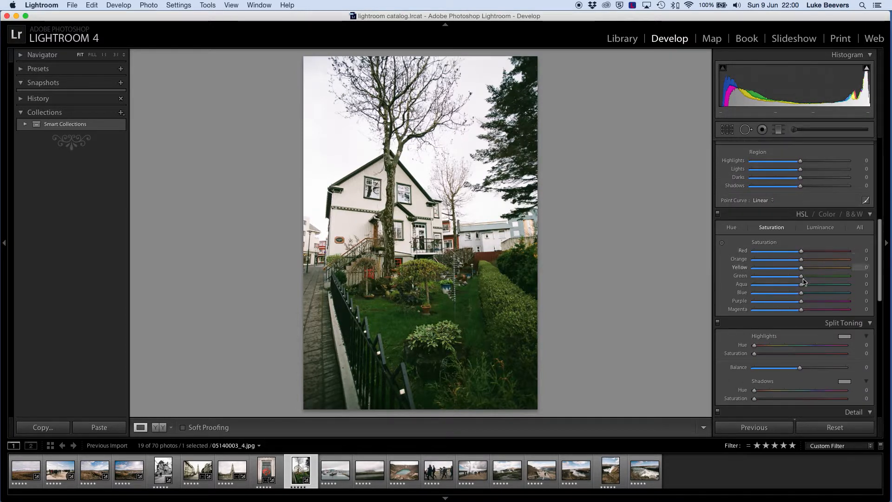
click(727, 131)
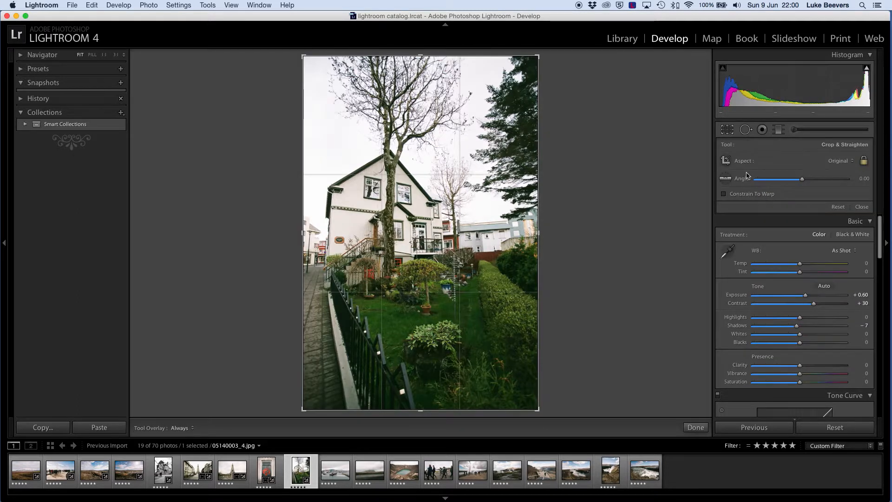
click(727, 131)
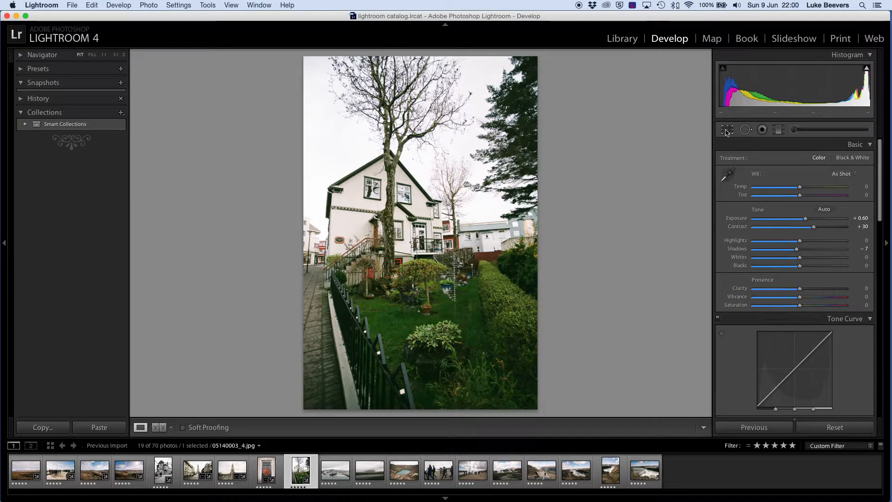
key(r)
drag(545, 52, 547, 49)
key(Return)
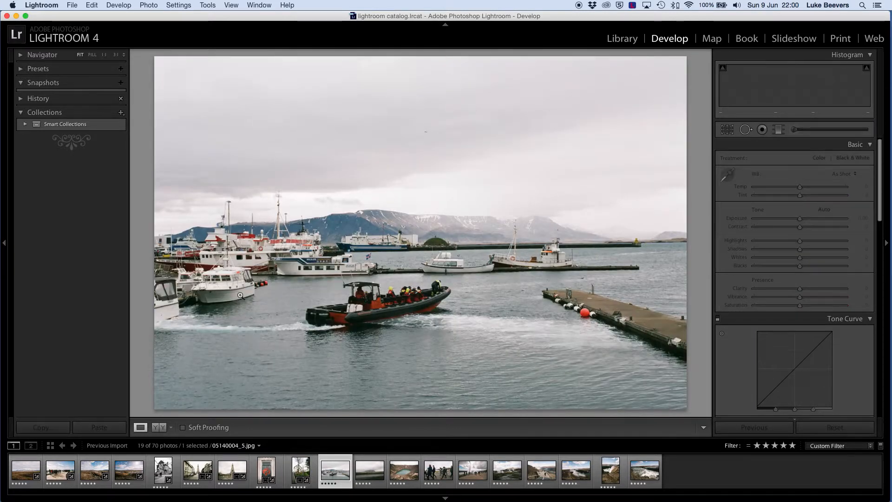
On the harbour photo, 05140004_5.jpg, set Exposure to +0.55, Highlights to -50, Shadows to -13, Whites to -1 and Blacks to -16
click(376, 327)
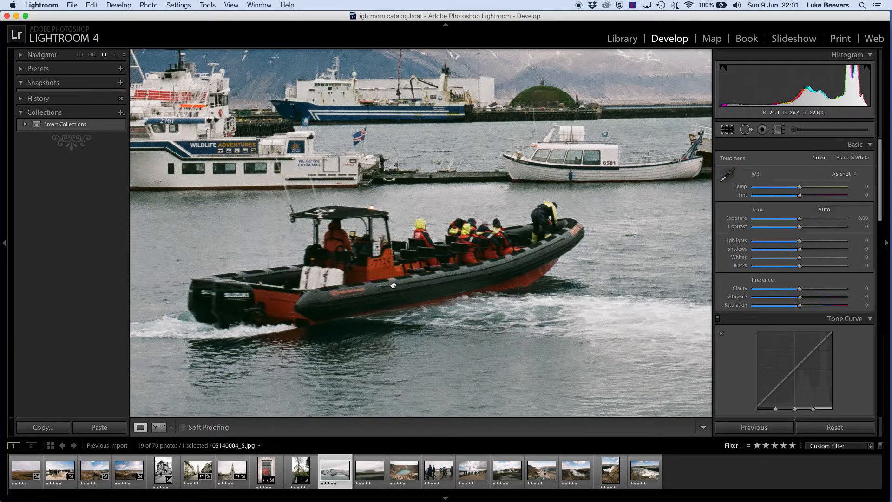
click(531, 218)
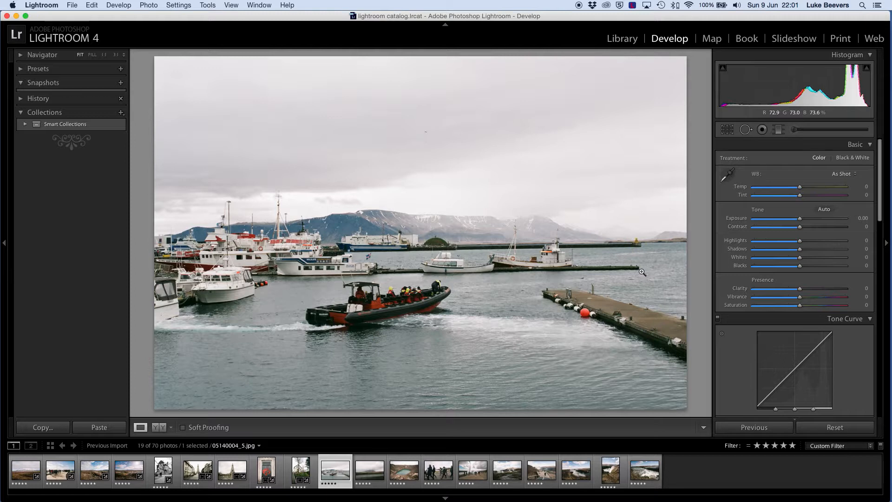
drag(799, 218, 802, 223)
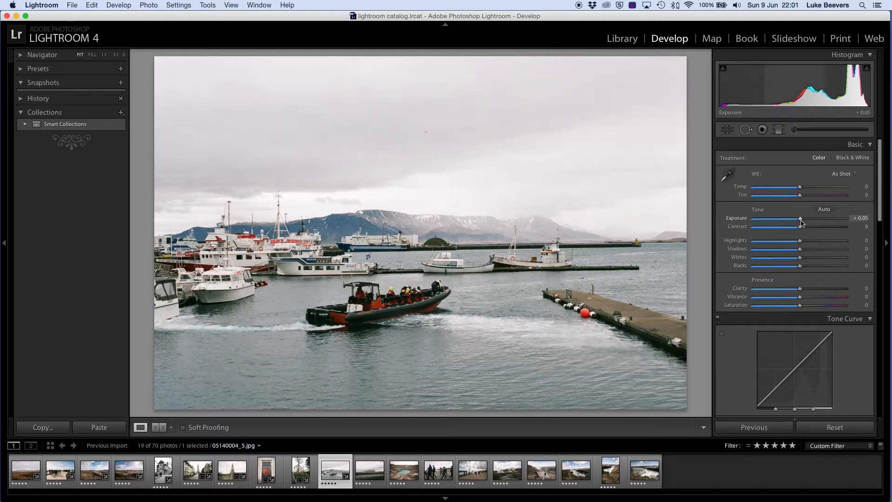
drag(801, 223, 805, 224)
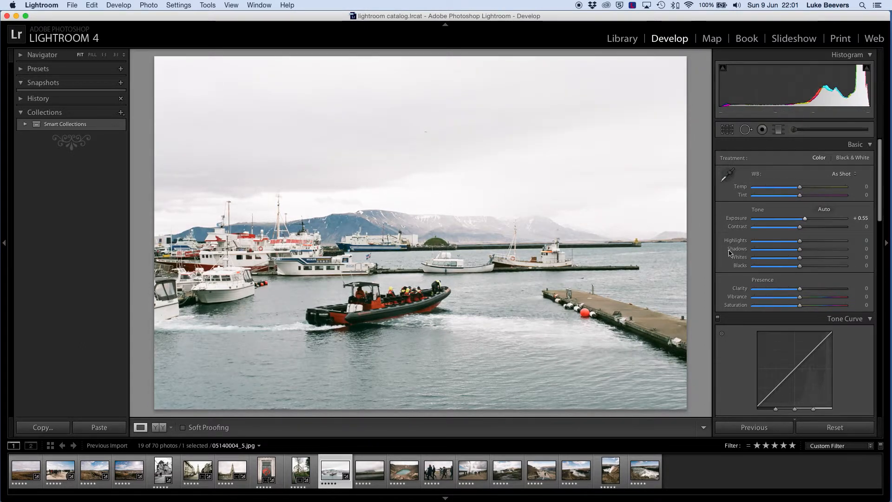
drag(800, 245, 778, 245)
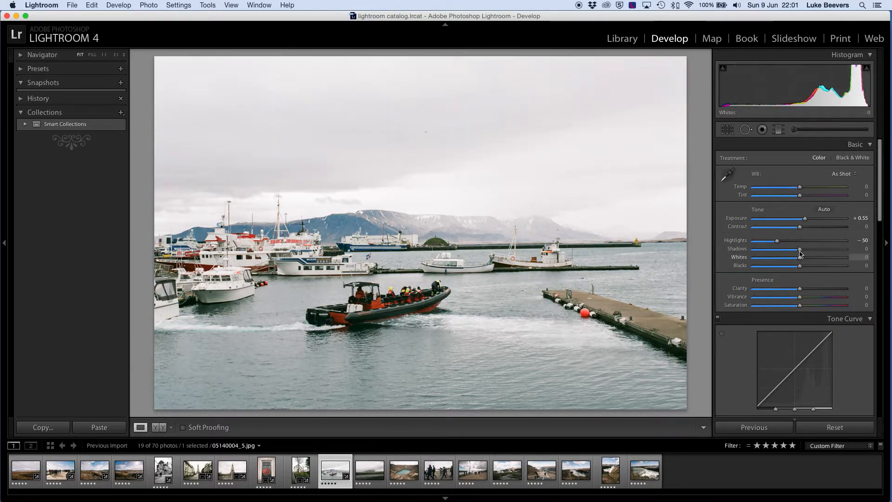
mouse_move(799, 254)
mouse_down()
mouse_move(791, 252)
mouse_move(790, 269)
mouse_move(803, 262)
mouse_up()
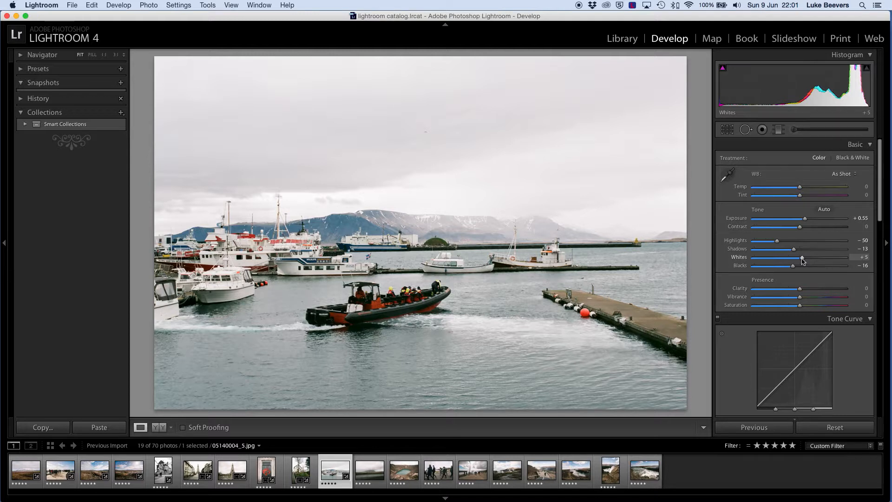
drag(803, 262, 801, 262)
Set the harbour photo's Contrast to +8, Exposure to +1.15 and Blacks to -22
click(803, 227)
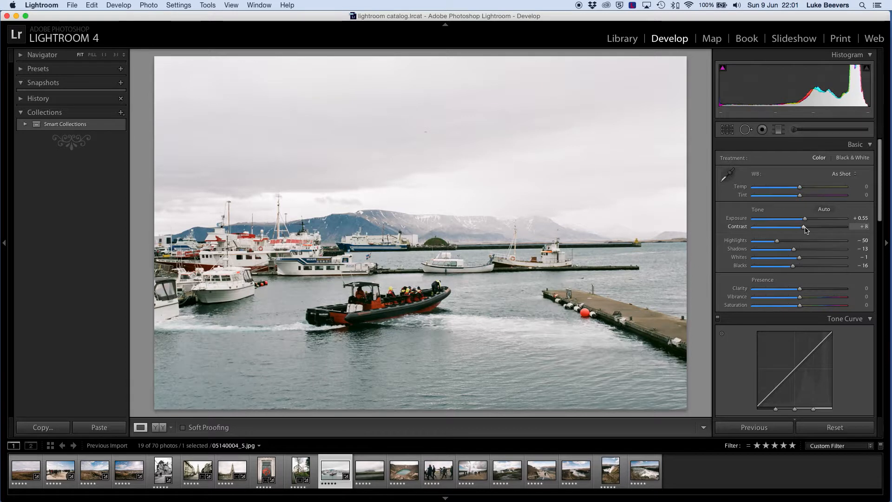
drag(805, 222, 813, 223)
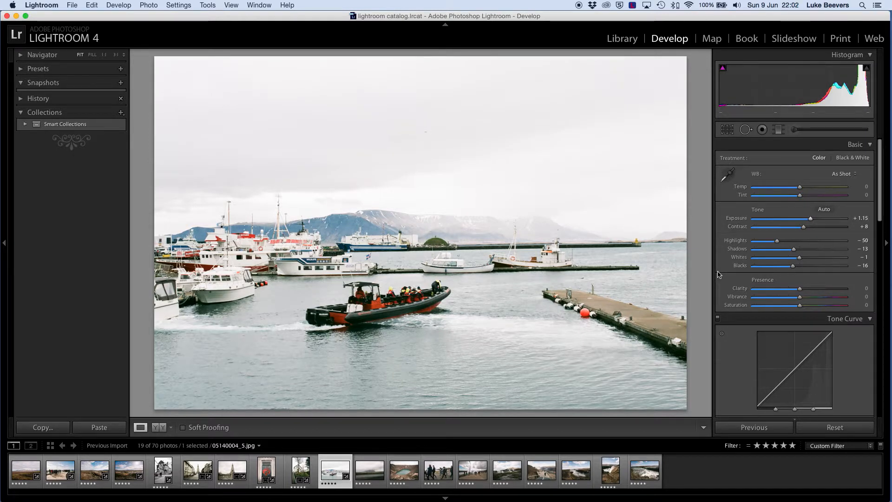
drag(793, 267, 790, 267)
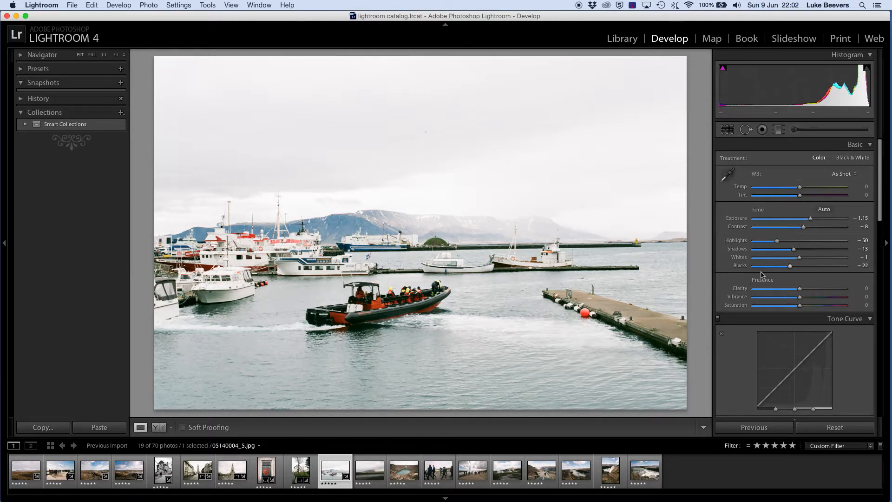
Open the mountain and road photo, 05140007_8.jpg, set Exposure to +0.20 and Contrast to +28, and convert it to black and white
key(Right)
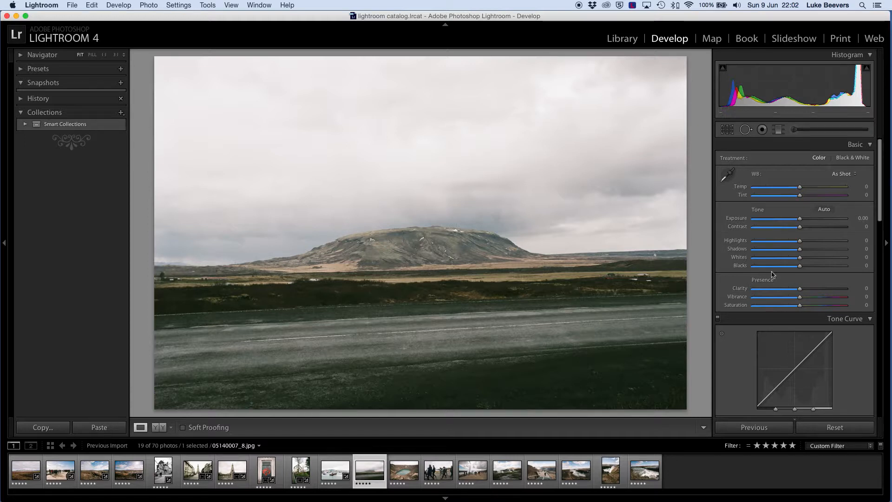
drag(801, 219, 802, 219)
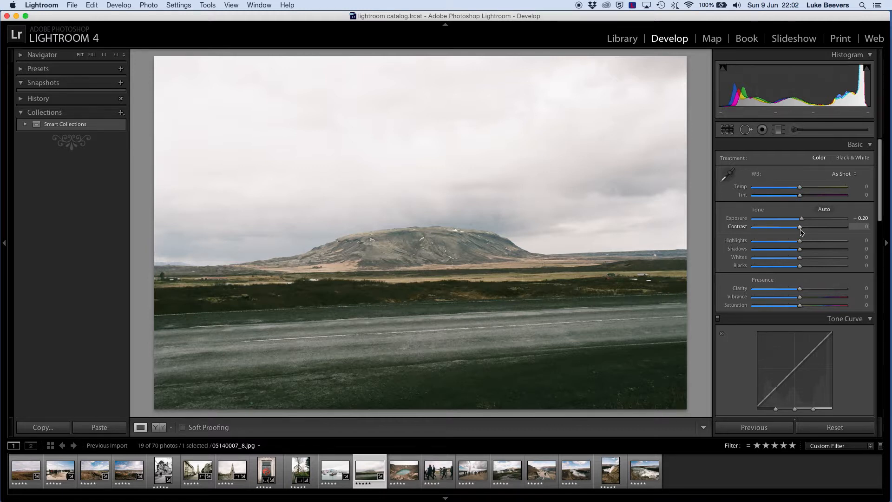
drag(801, 231, 812, 230)
scroll(806, 232, down, 1)
key(v)
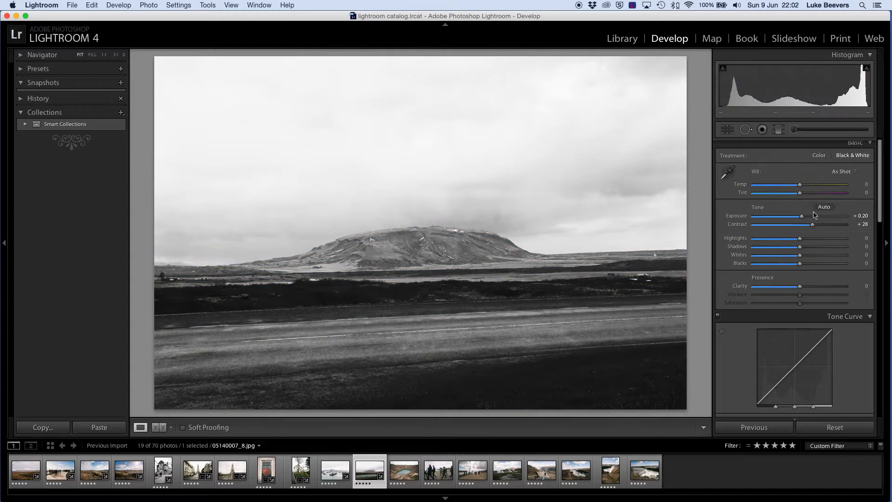
Set the black-and-white mountain photo's Contrast to +49, Highlights to -27 and Blacks to -45, and check the mountain up close
drag(814, 226, 822, 228)
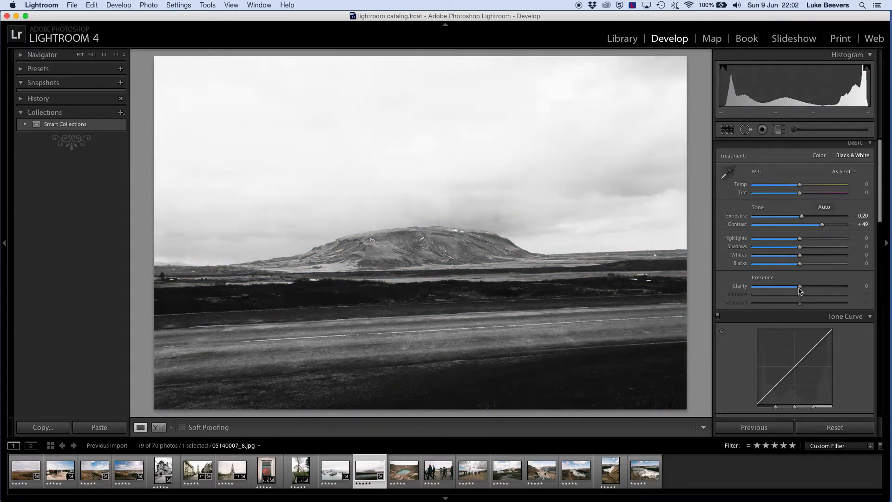
drag(798, 266, 788, 267)
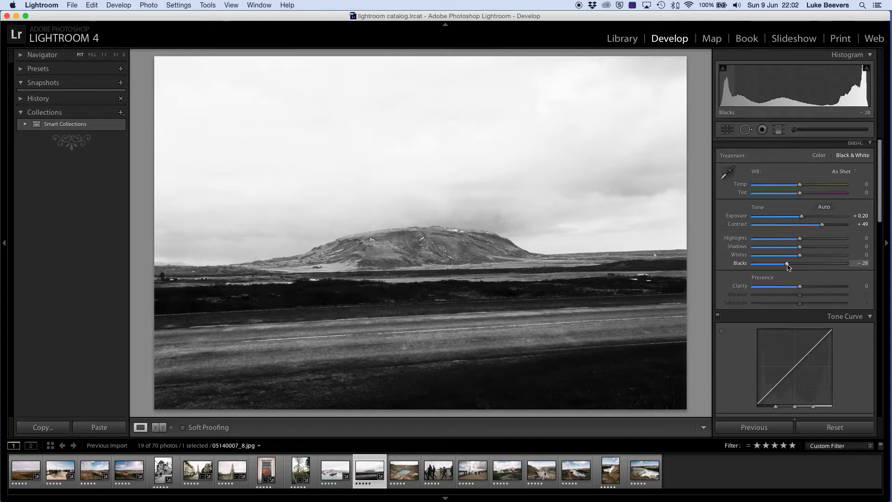
drag(791, 241, 788, 241)
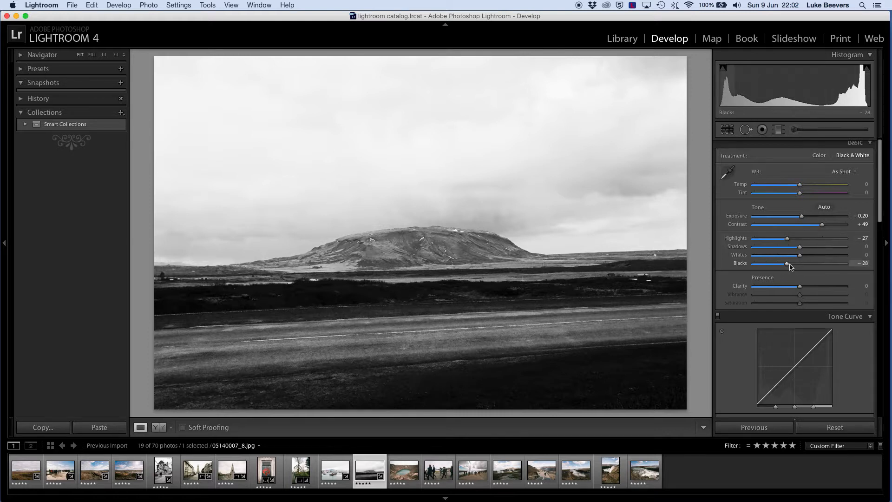
drag(784, 264, 778, 265)
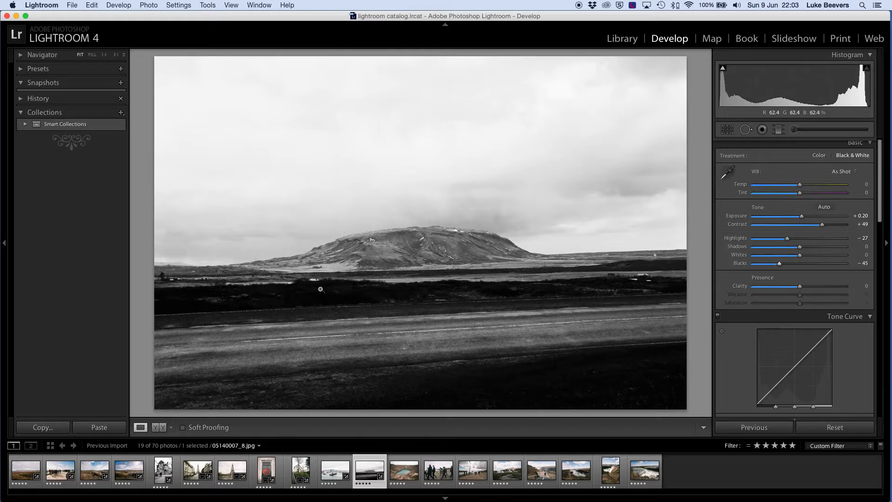
click(501, 245)
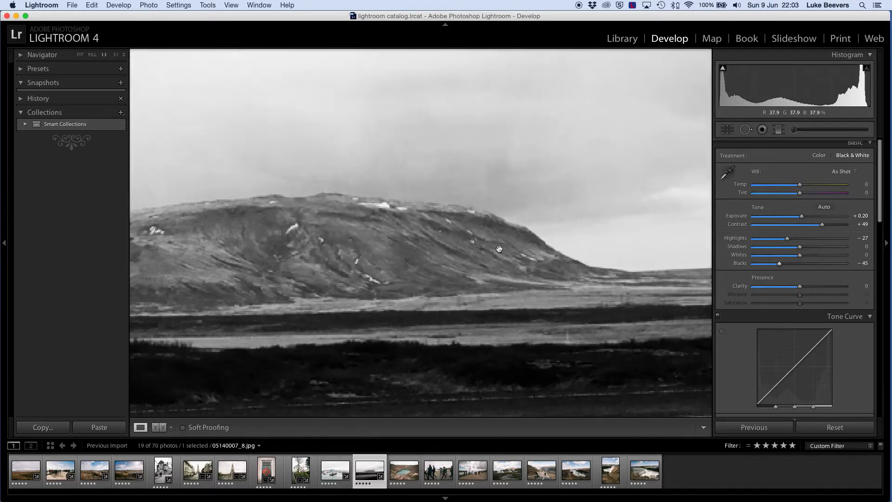
click(371, 229)
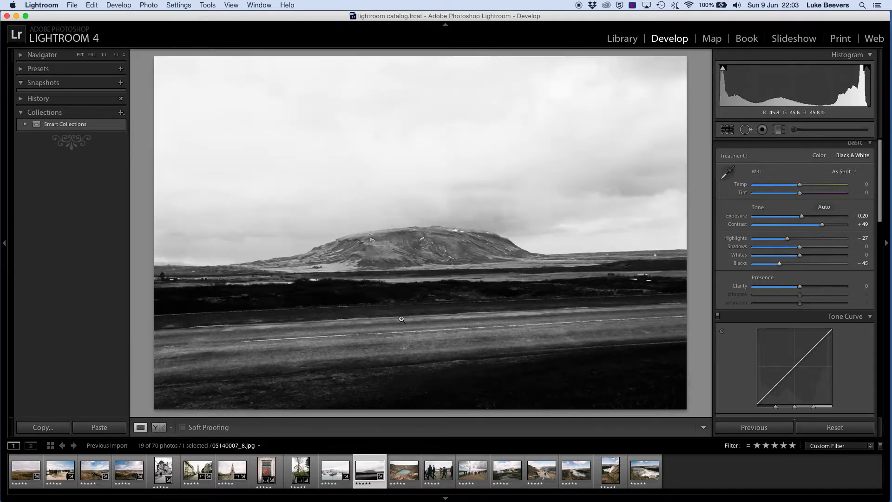
Try to straighten the mountain photo by levelling it along the horizon, and apply the crop
click(728, 130)
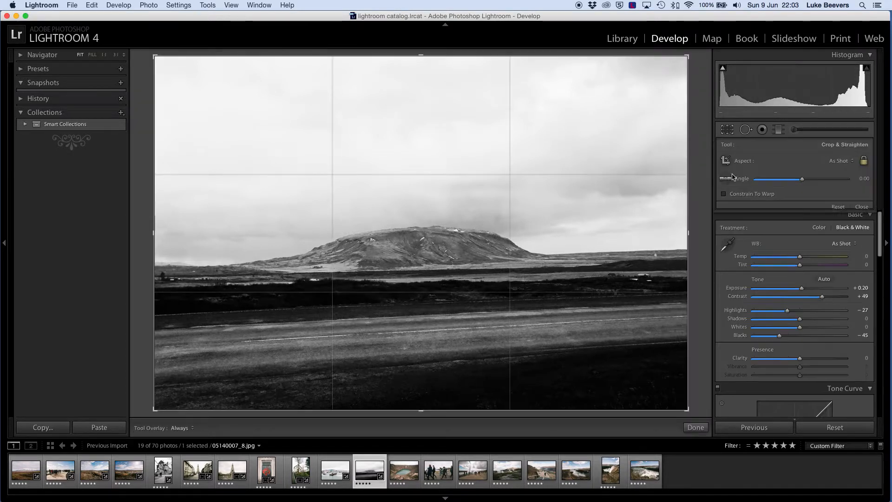
click(729, 178)
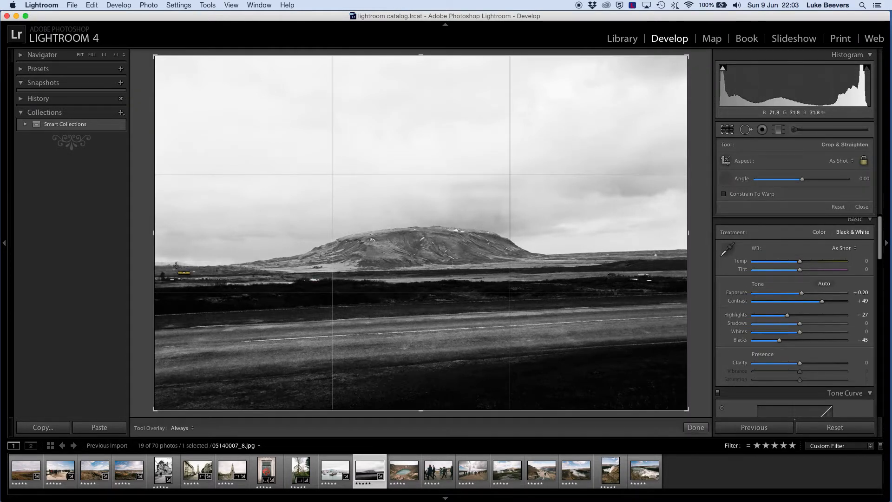
drag(171, 265, 710, 249)
double_click(611, 304)
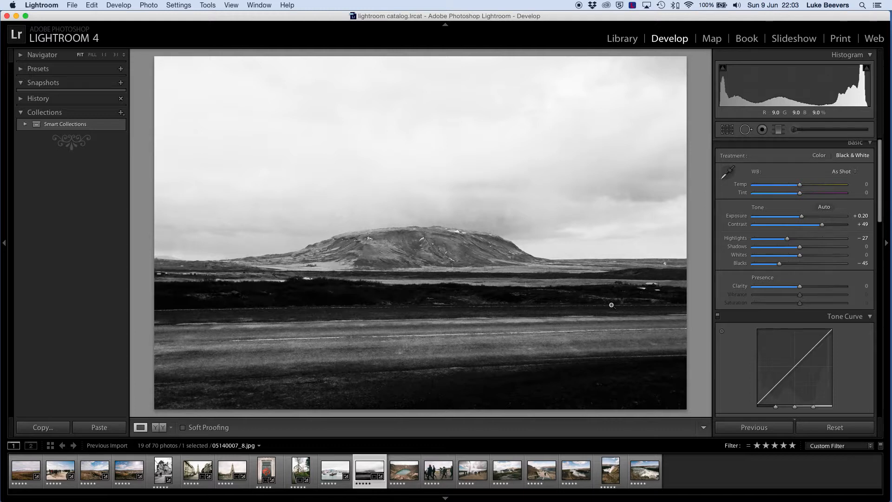
Reset the mountain photo's crop, rotate the image slightly by hand to level the horizon, and apply it
click(727, 130)
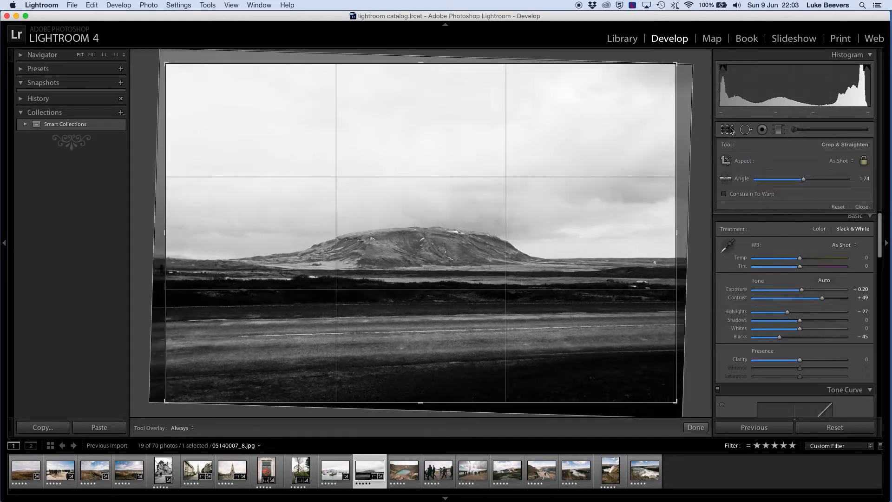
click(837, 206)
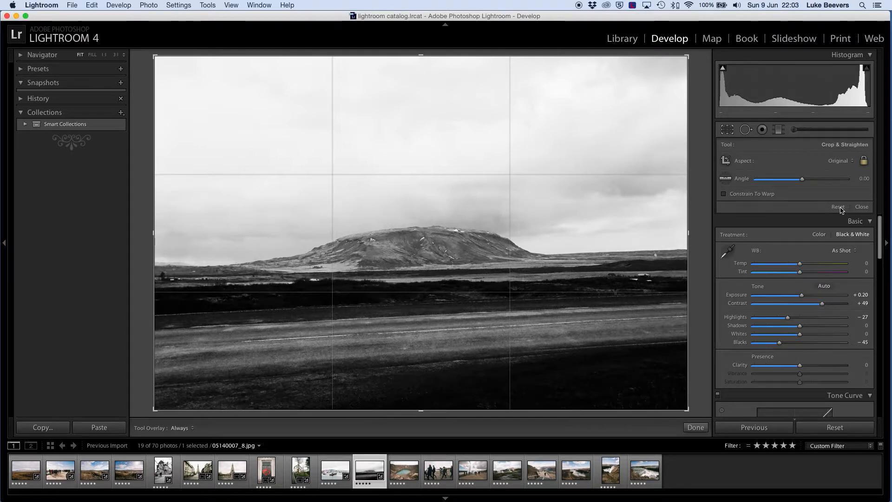
drag(690, 55, 699, 55)
key(Return)
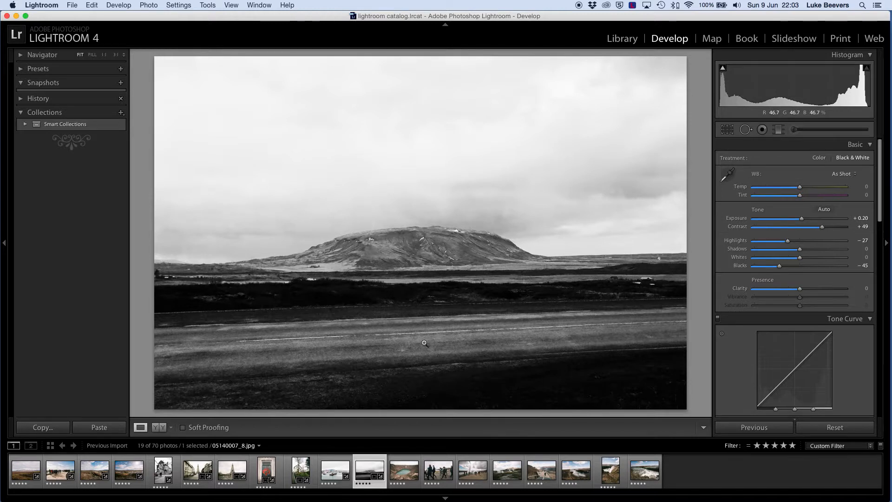
Open the crater lake photo, 05140011_12.jpg, and set its Contrast to +51 and Saturation to +17
key(Right)
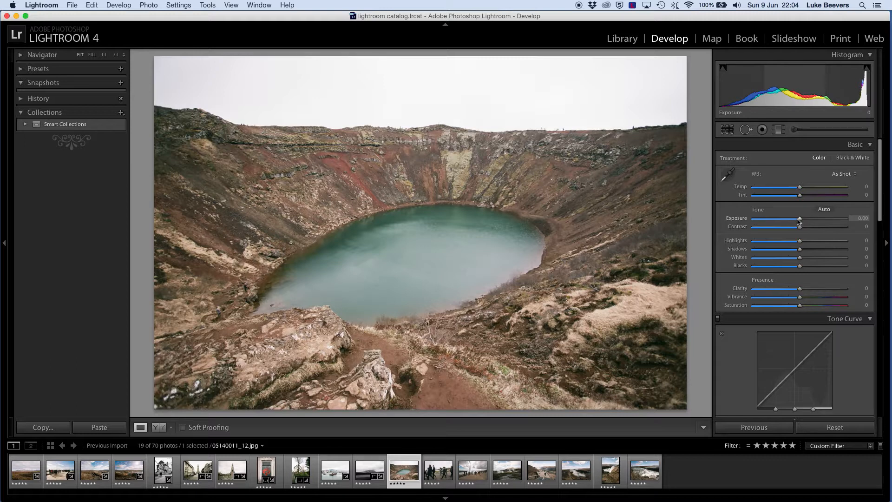
scroll(800, 227, down, 1)
drag(801, 227, 822, 227)
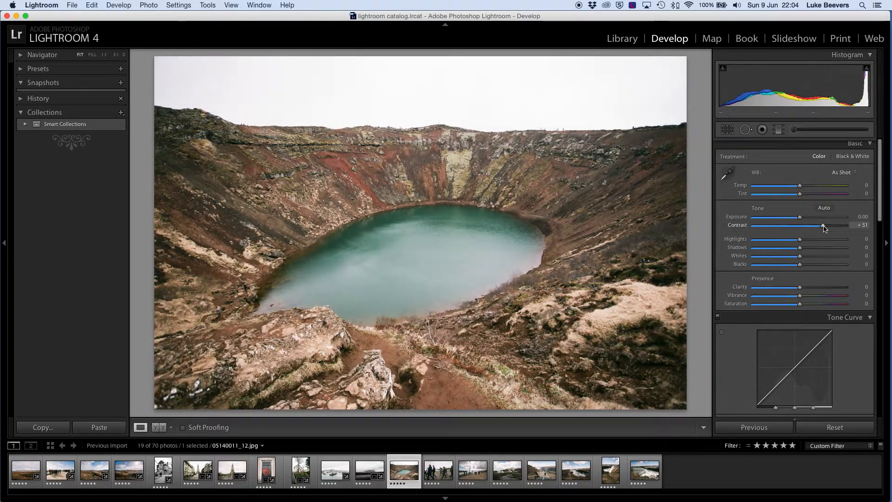
scroll(800, 283, up, 1)
drag(800, 307, 809, 307)
Set the crater lake photo's Highlights to -13, Shadows to -11 and Whites to +3
scroll(808, 284, down, 1)
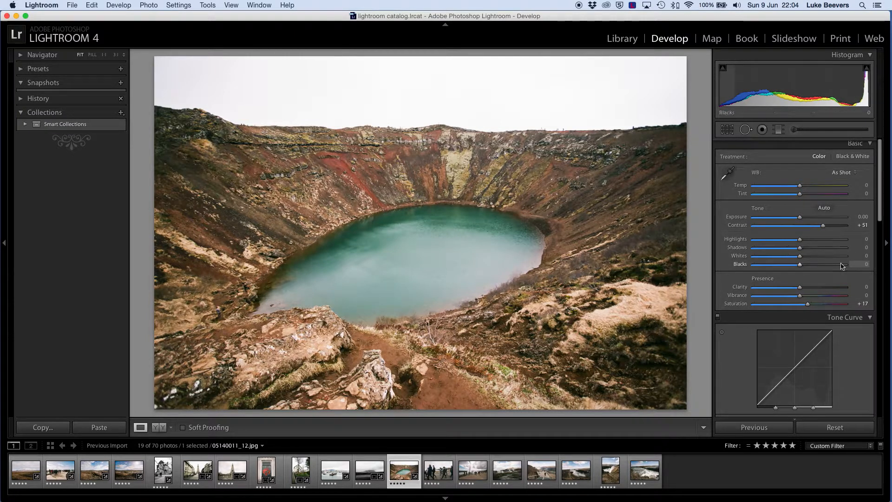
drag(801, 241, 794, 241)
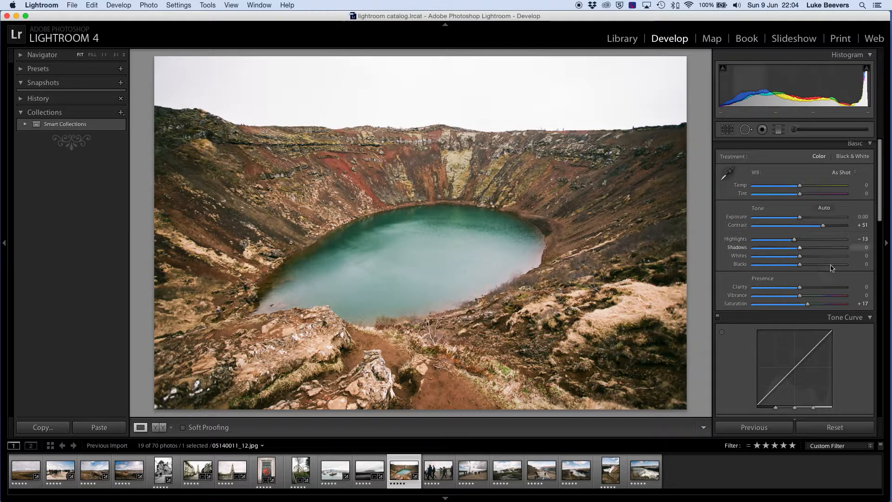
drag(800, 251, 795, 251)
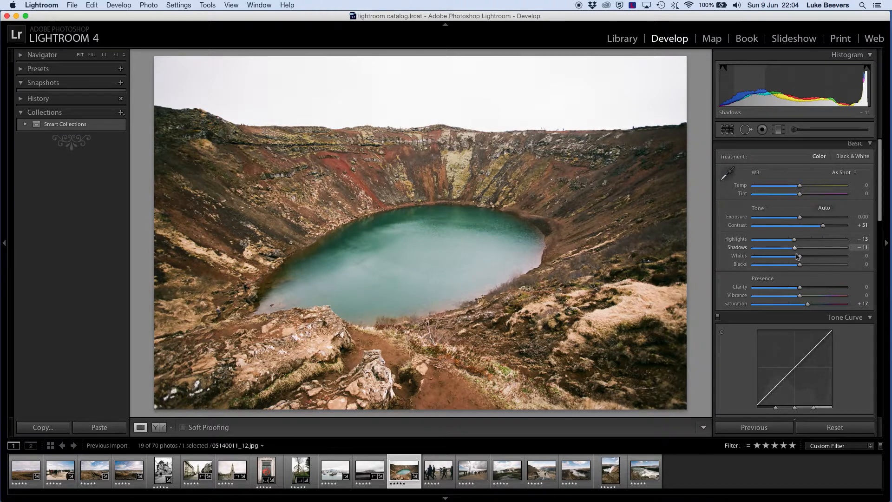
drag(799, 256, 802, 261)
scroll(772, 252, down, 3)
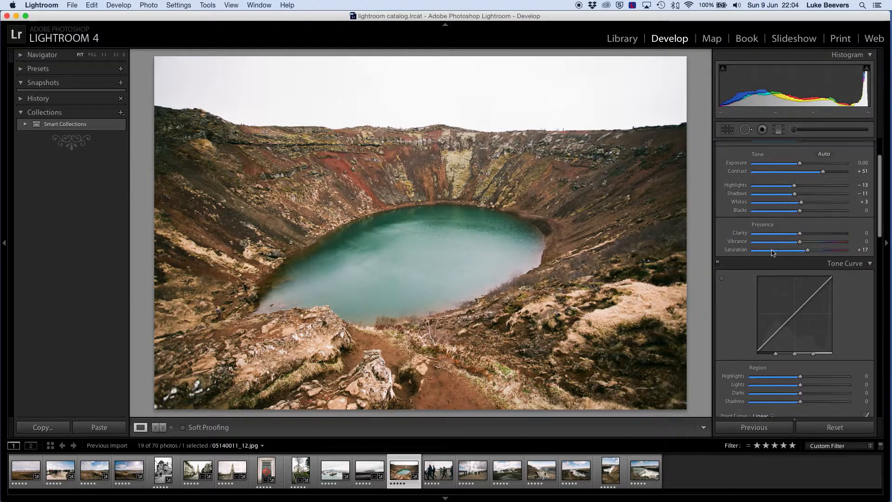
Open the photo of people walking, 05140013_14.jpg, and set its Exposure to +0.55
scroll(772, 252, up, 3)
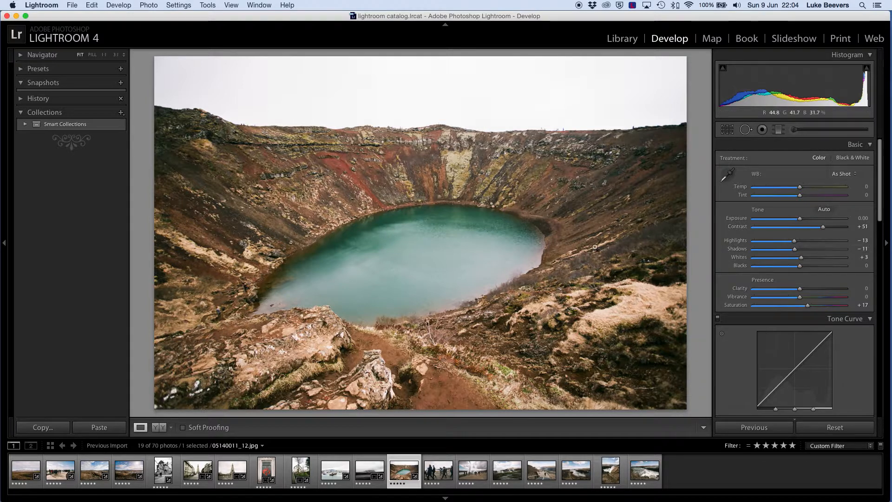
key(Right)
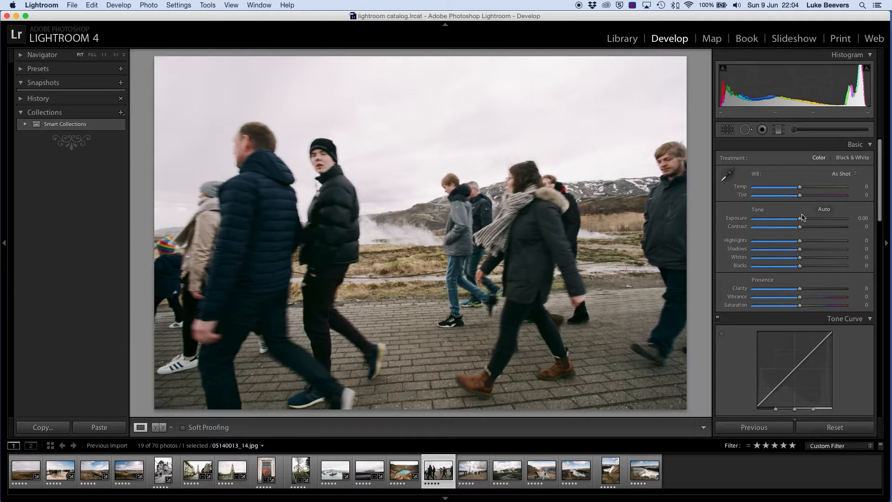
drag(801, 220, 805, 220)
Enable lens profile corrections for the walking people photo, with Canon as the lens make, and choose a Canon lens model
scroll(772, 222, down, 5)
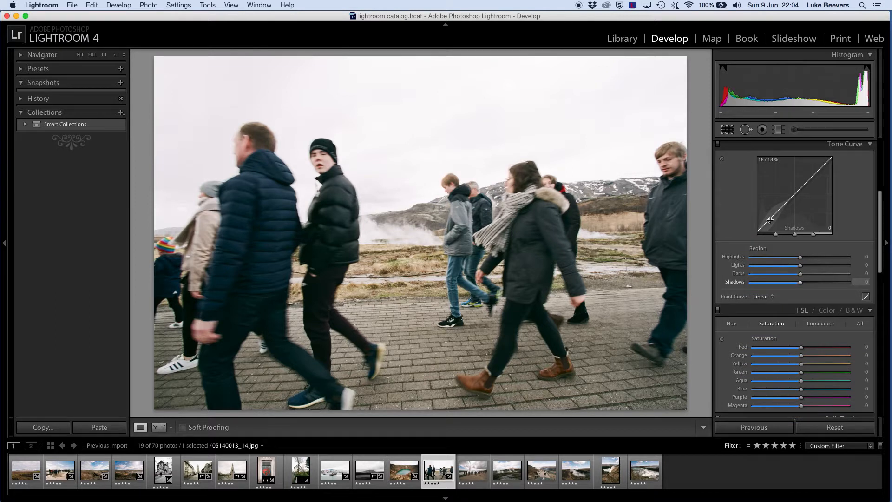
scroll(770, 221, down, 3)
scroll(770, 223, down, 7)
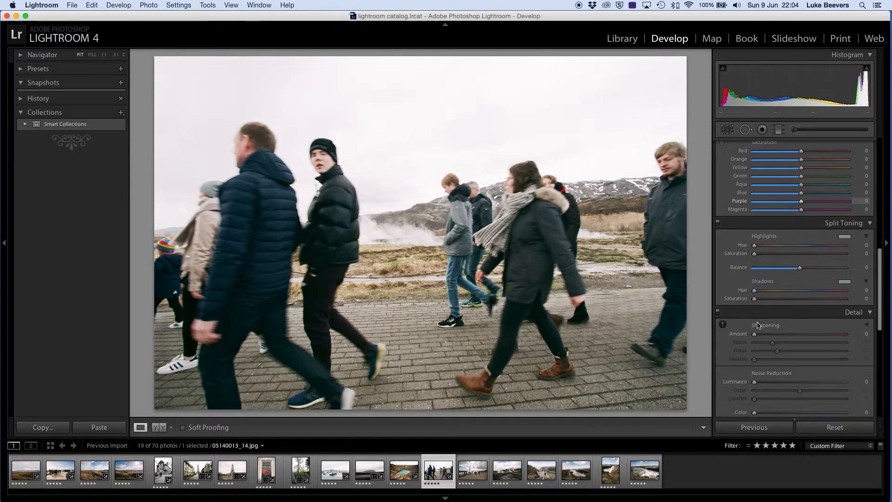
scroll(749, 293, down, 5)
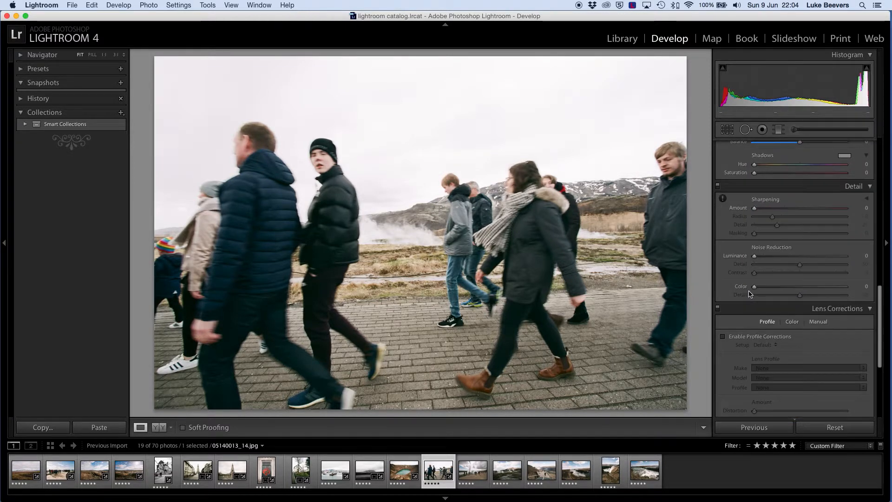
click(722, 337)
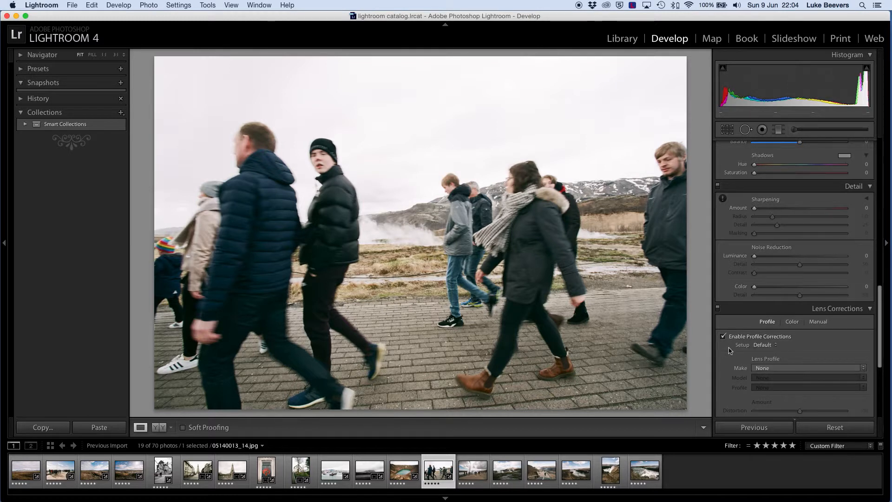
click(789, 367)
click(787, 386)
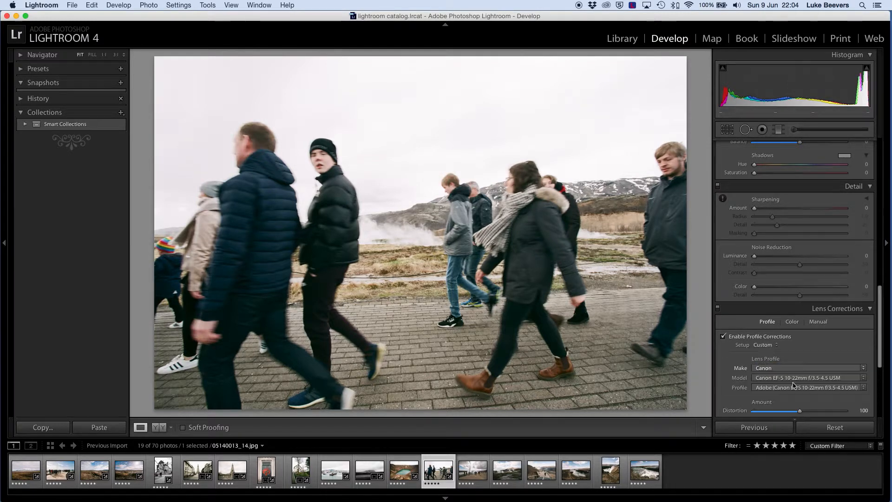
click(790, 377)
click(788, 327)
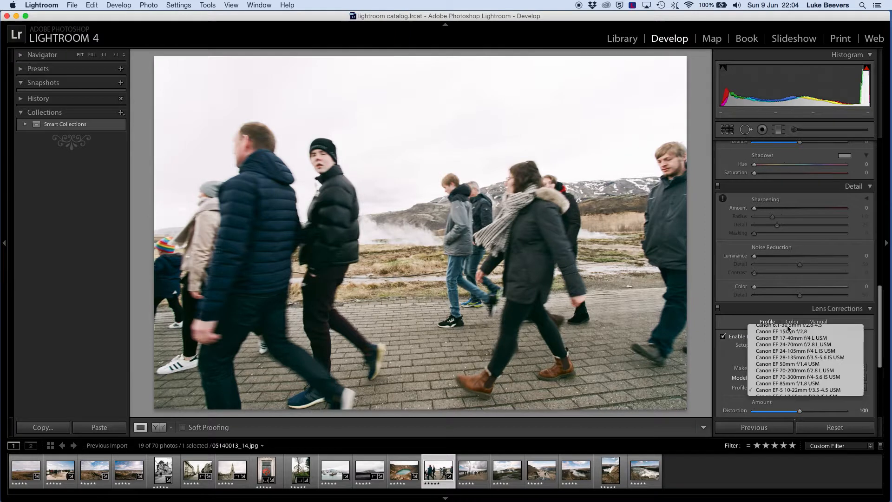
Straighten the walking people photo by levelling it along the far edge of the paving, and apply the crop
scroll(762, 280, up, 15)
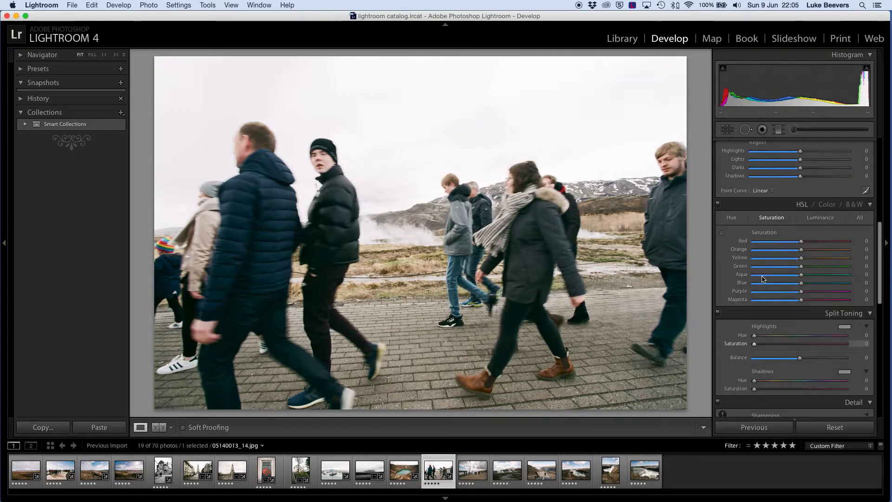
click(727, 129)
click(726, 180)
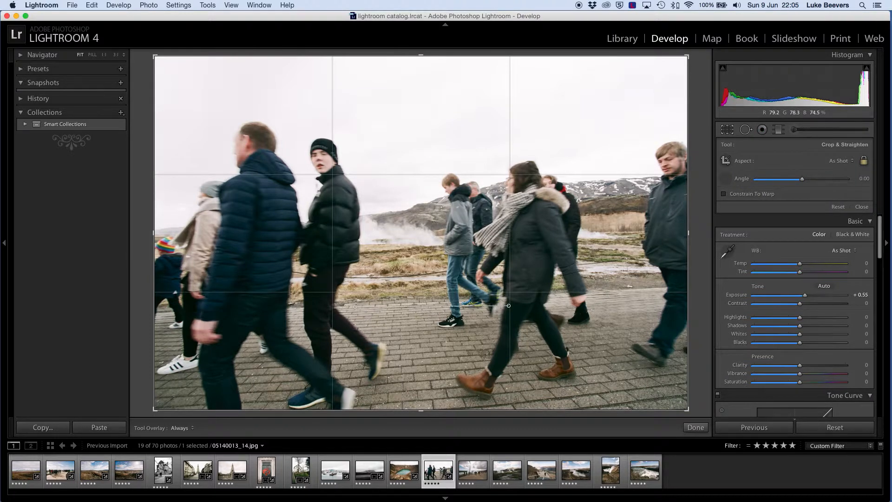
drag(355, 307, 522, 299)
key(Return)
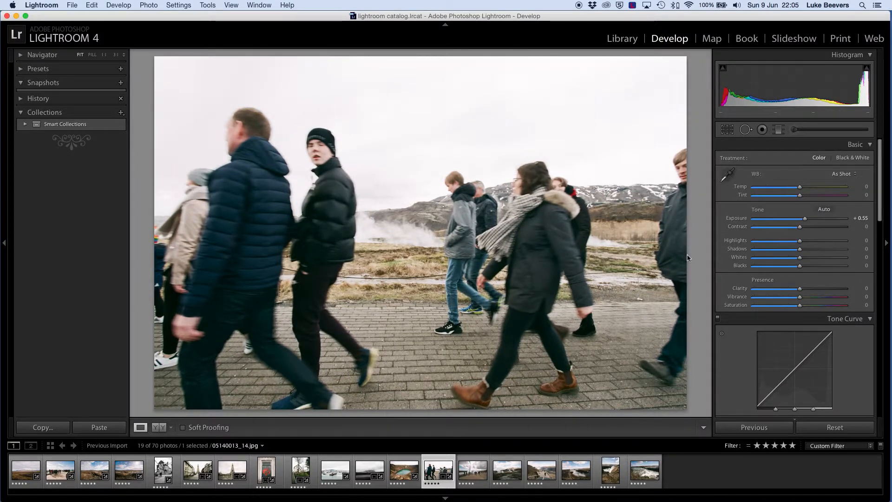
Compare Black & White with Color on the walking people photo, keep Color, and set Contrast to +34 and Saturation to +23
click(849, 158)
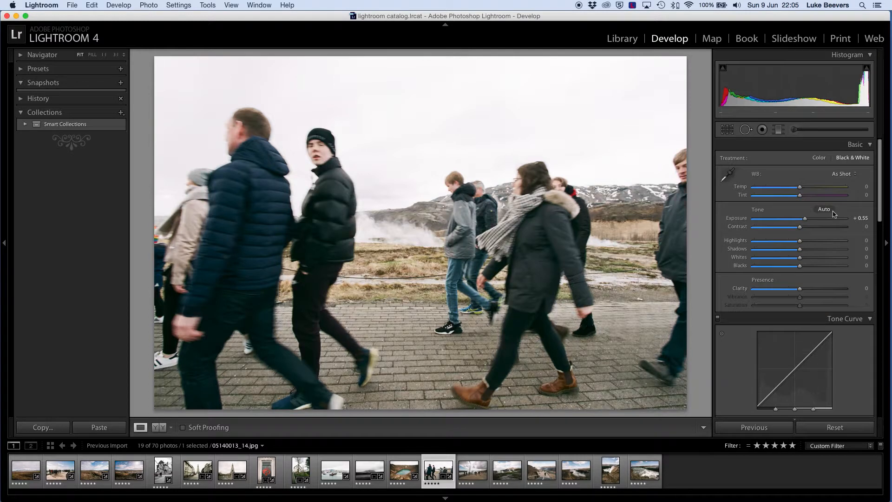
click(819, 157)
drag(803, 231, 816, 231)
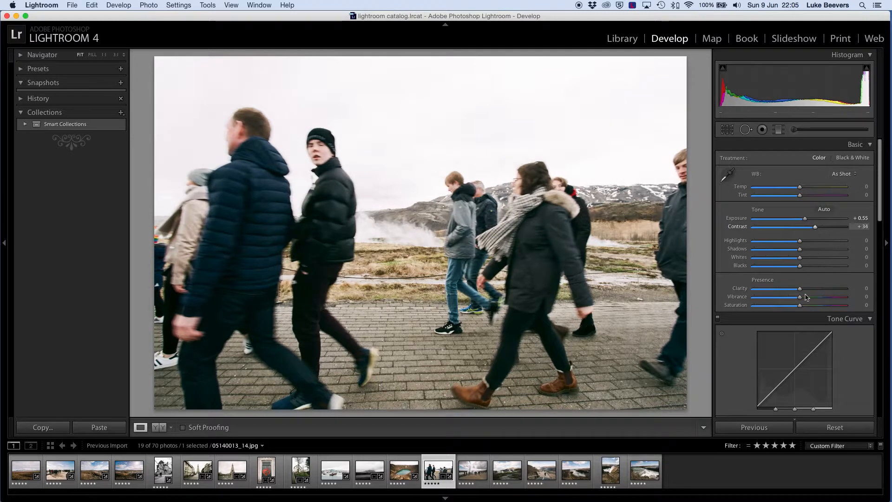
drag(799, 307, 810, 307)
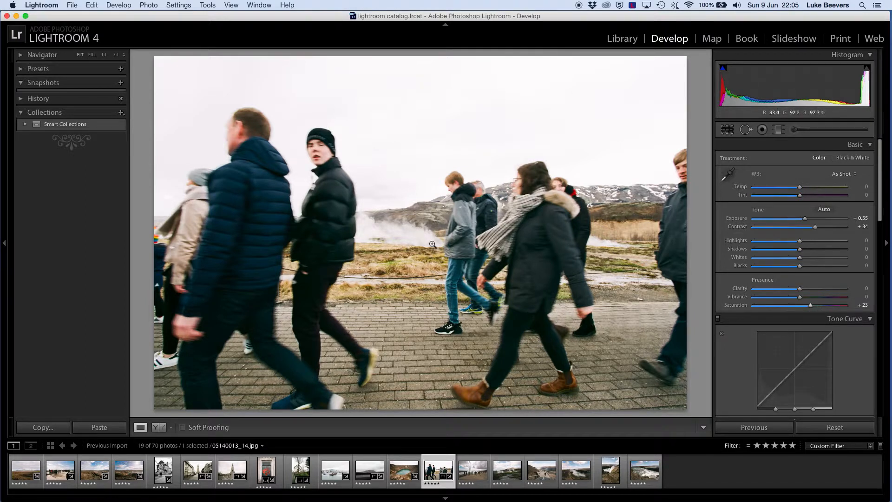
click(243, 126)
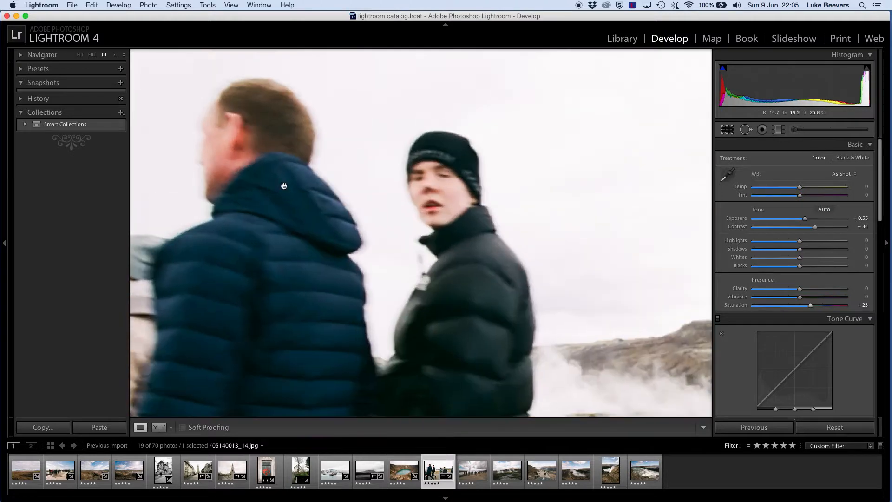
click(222, 152)
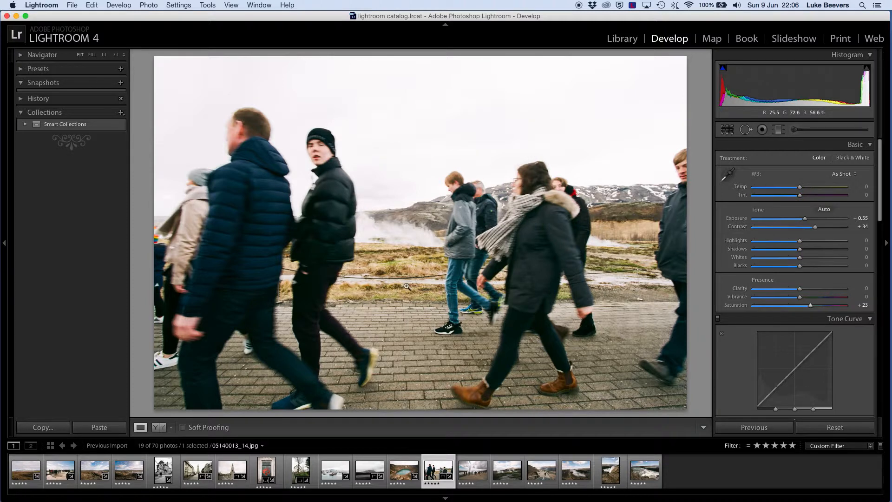
Open the geyser photo, 05140016_17.jpg, and examine the water column and the spectators at 1:1
key(Right)
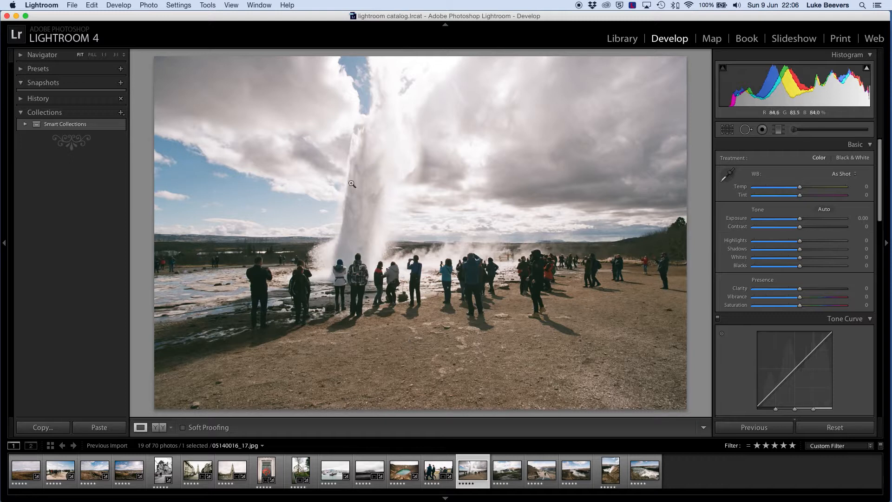
click(340, 238)
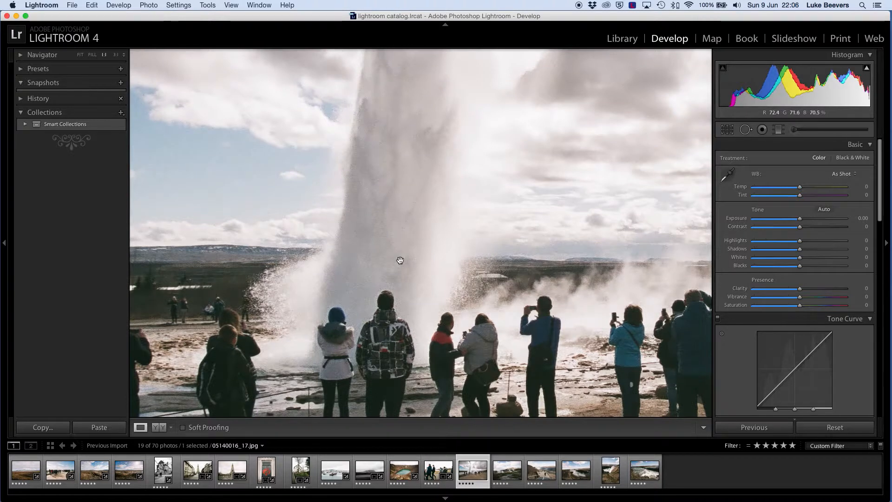
click(401, 260)
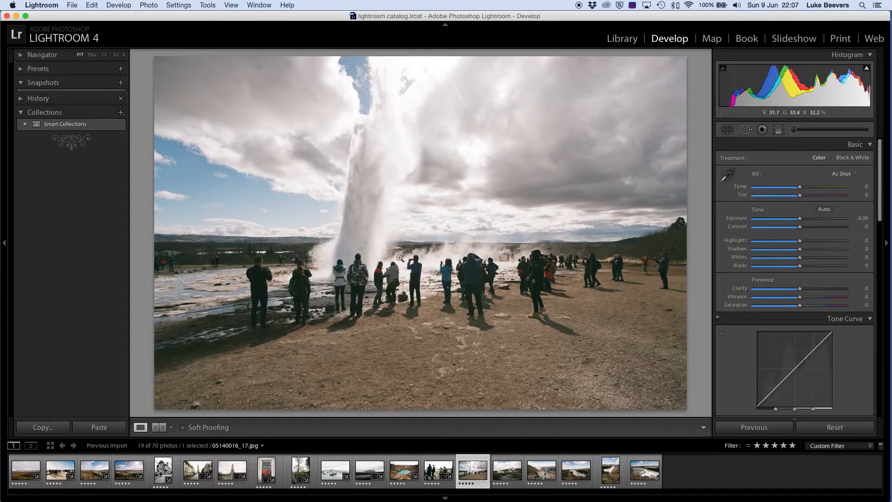
click(398, 186)
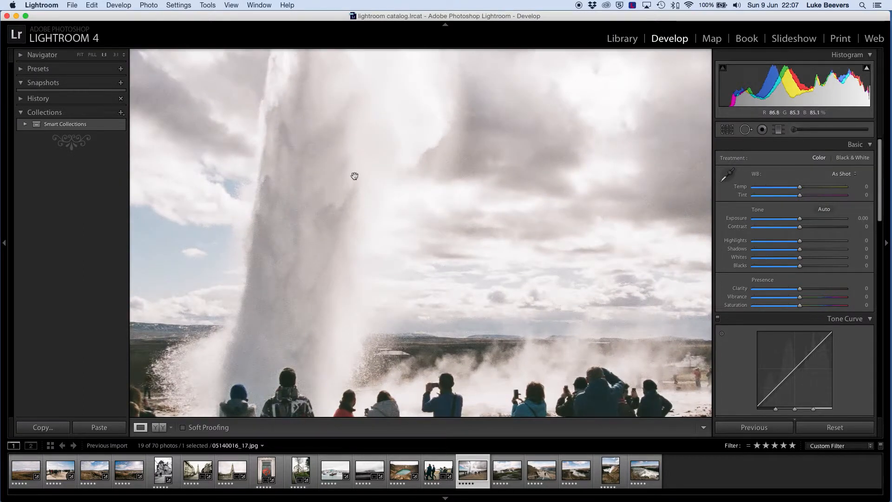
click(363, 363)
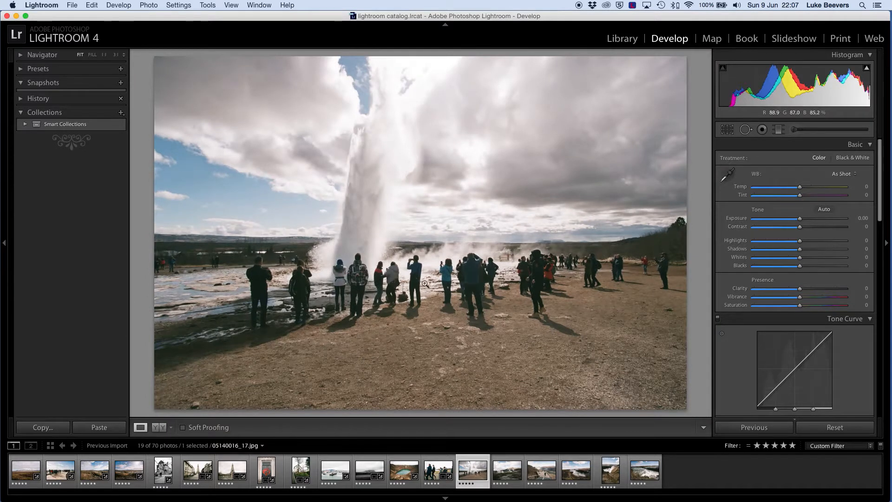
click(418, 315)
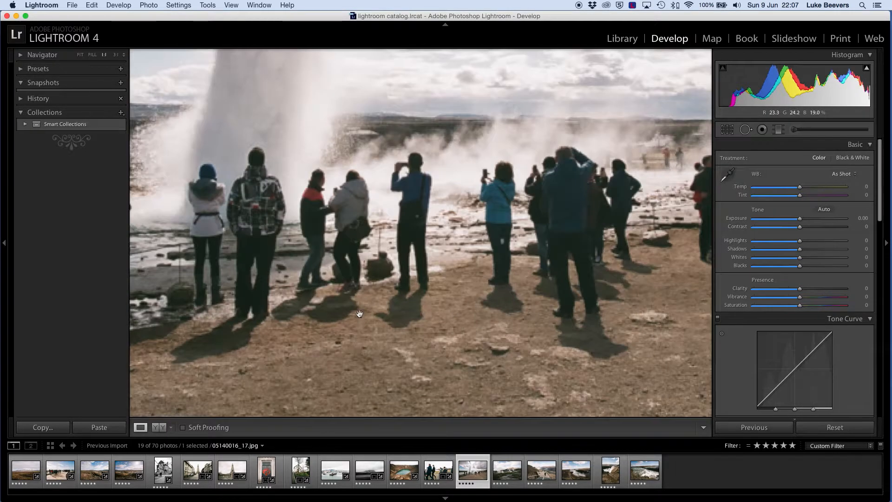
click(422, 307)
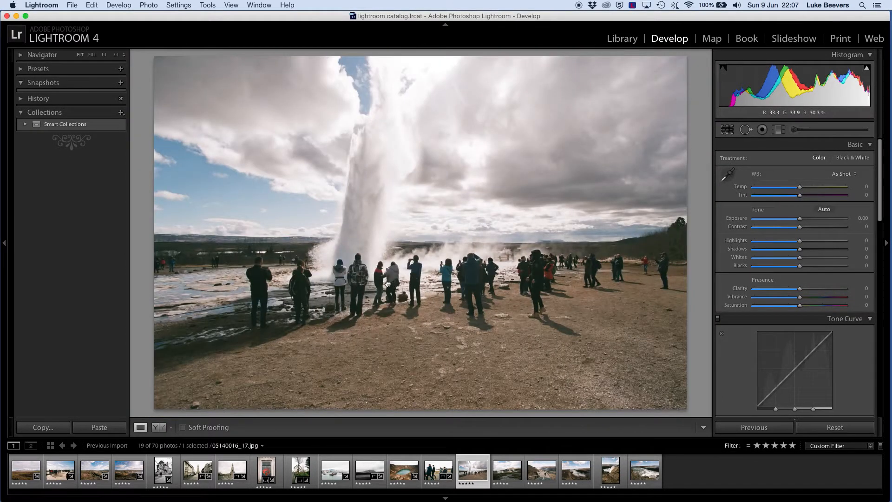
click(387, 284)
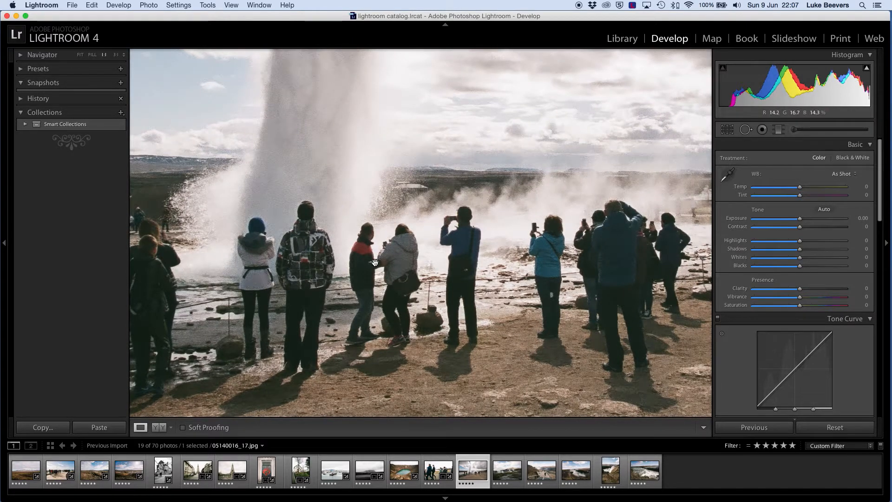
click(374, 280)
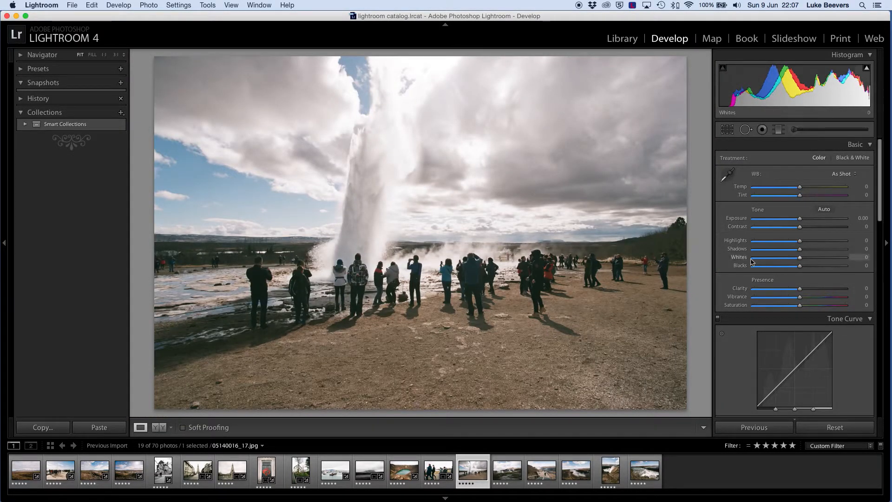
Set the geyser photo's Exposure to +0.35, Contrast +33, Highlights -23, Shadows -18 and Saturation +22, and compare Black & White before keeping Color
drag(800, 221, 816, 231)
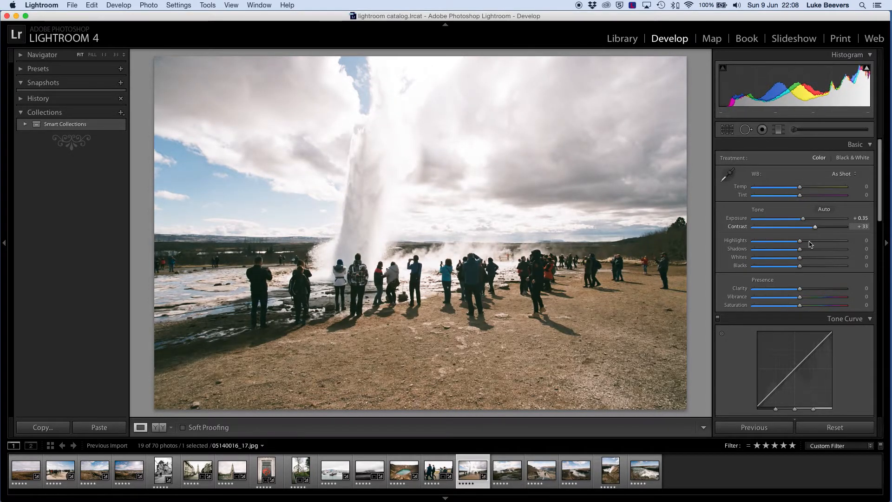
drag(800, 242, 792, 251)
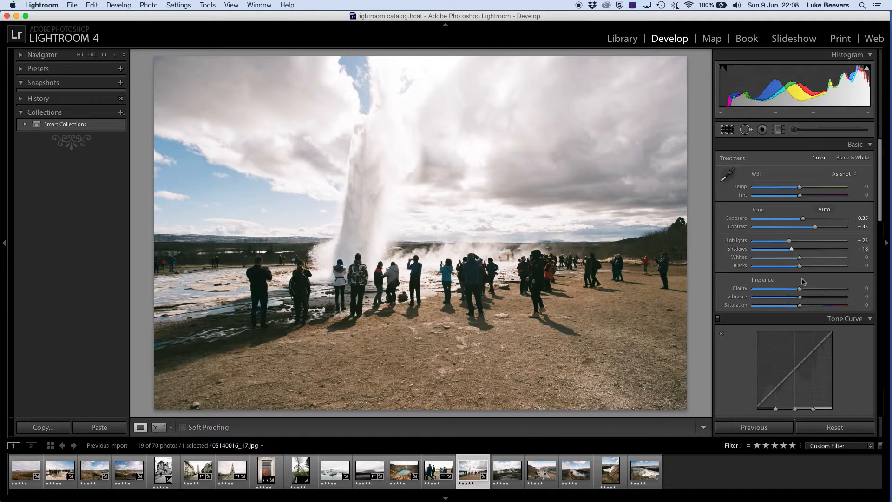
drag(802, 308, 812, 309)
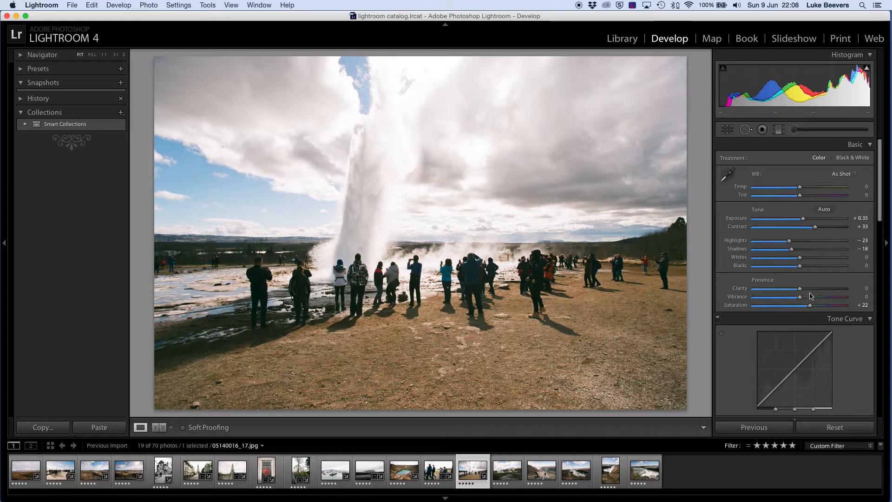
click(852, 158)
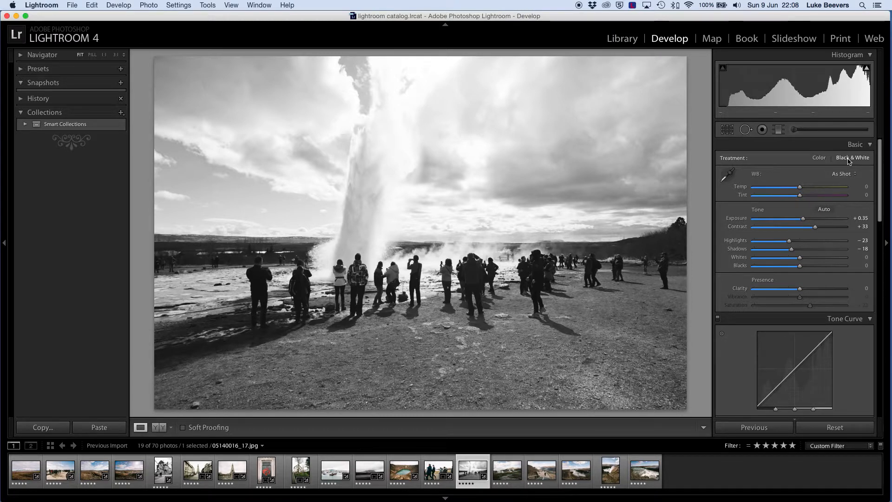
click(819, 160)
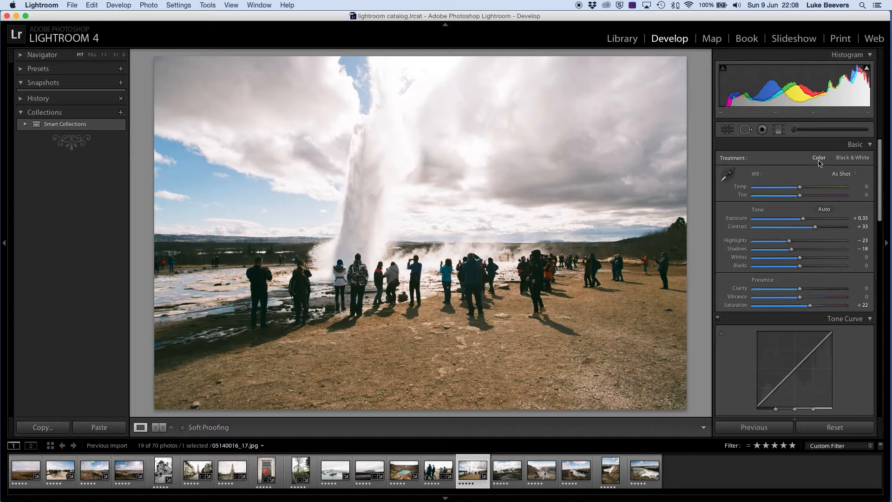
Open the photo of the steaming field, 05140020_21.jpg, and set its Exposure to +0.80, Highlights to -47 and Contrast to +27
key(Right)
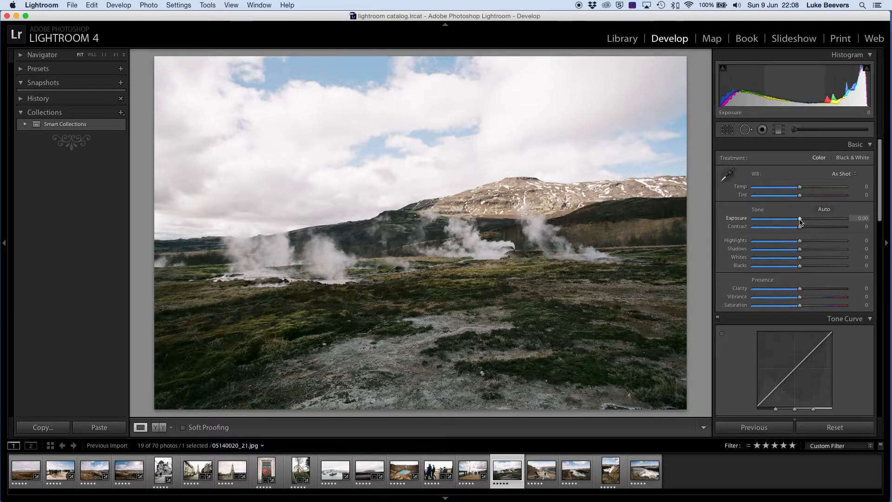
drag(800, 222, 806, 223)
click(324, 80)
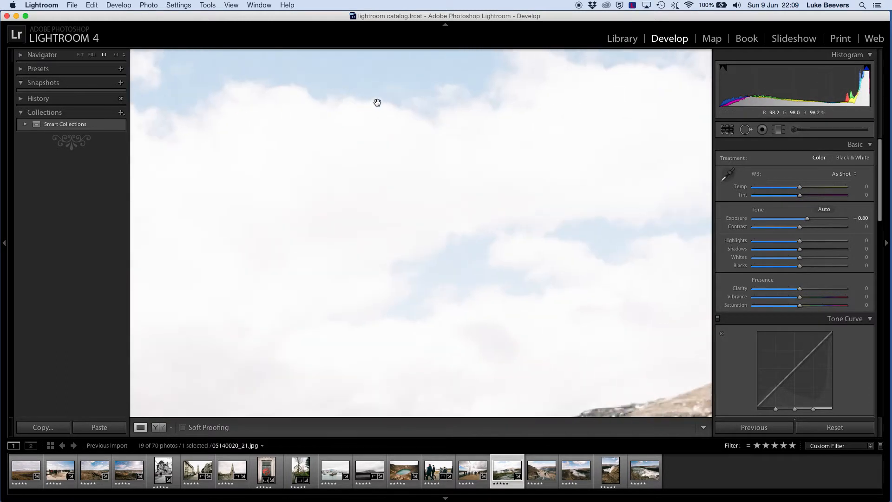
drag(362, 72, 325, 128)
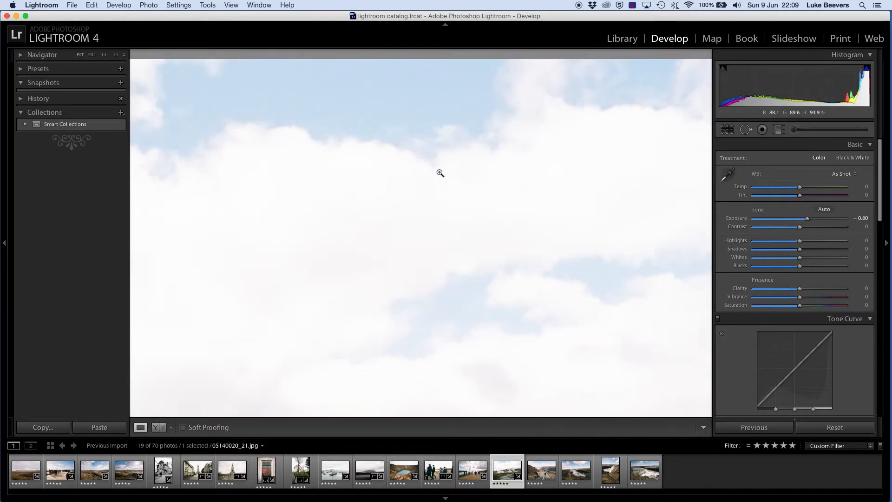
click(439, 173)
drag(799, 241, 778, 243)
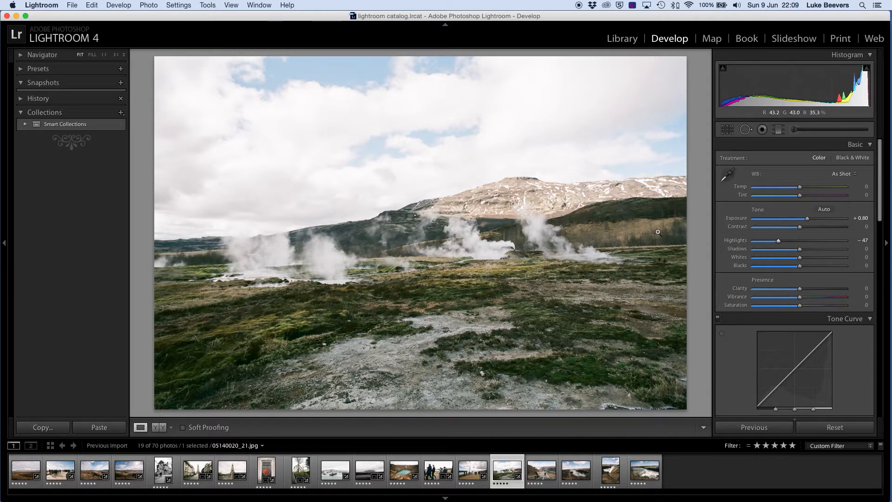
drag(799, 227, 813, 231)
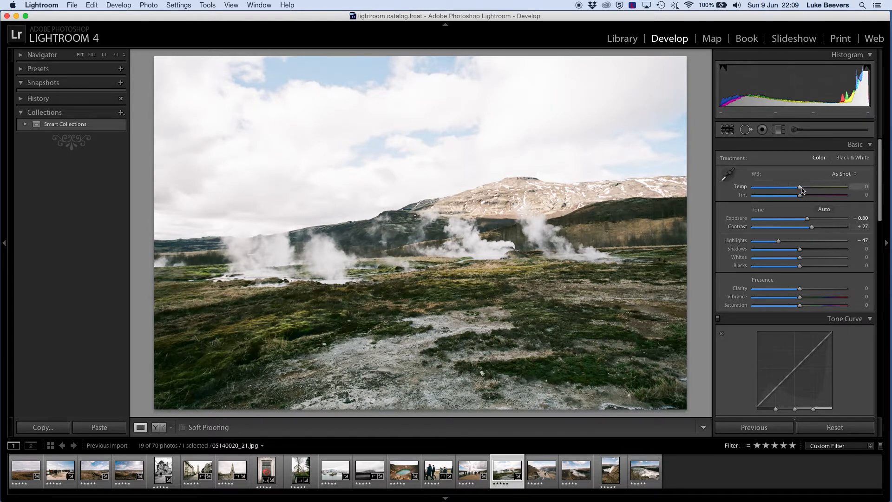
Set the steaming field photo's Temp to +6, overall Saturation to +19 and HSL Yellow saturation to -15
drag(801, 188, 803, 188)
scroll(817, 236, down, 2)
scroll(816, 235, down, 1)
drag(800, 252, 808, 252)
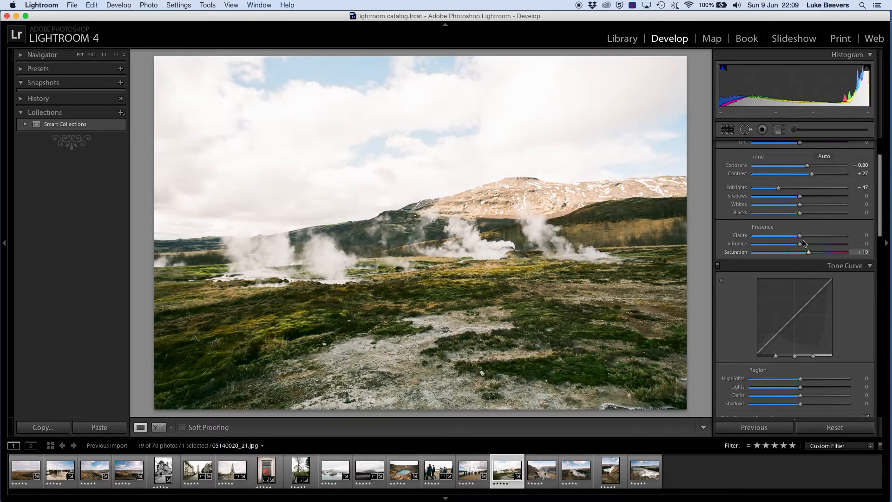
scroll(805, 243, down, 5)
scroll(804, 243, down, 3)
drag(801, 324, 794, 325)
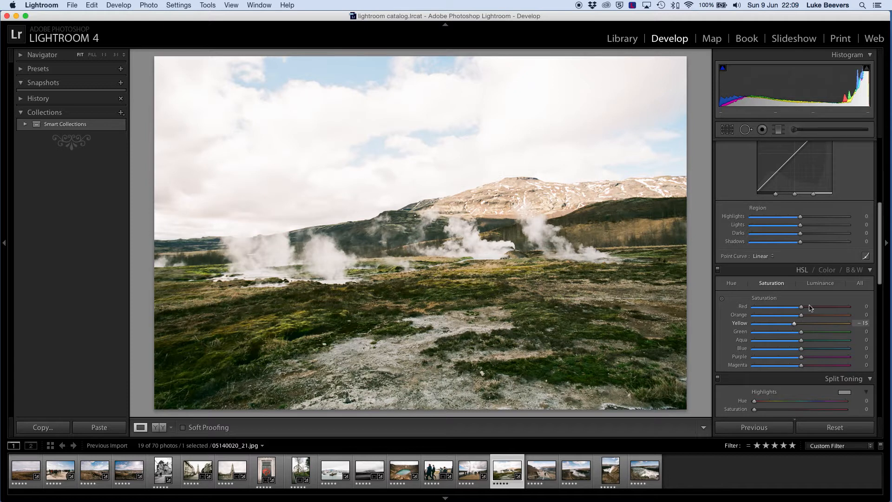
scroll(813, 302, up, 12)
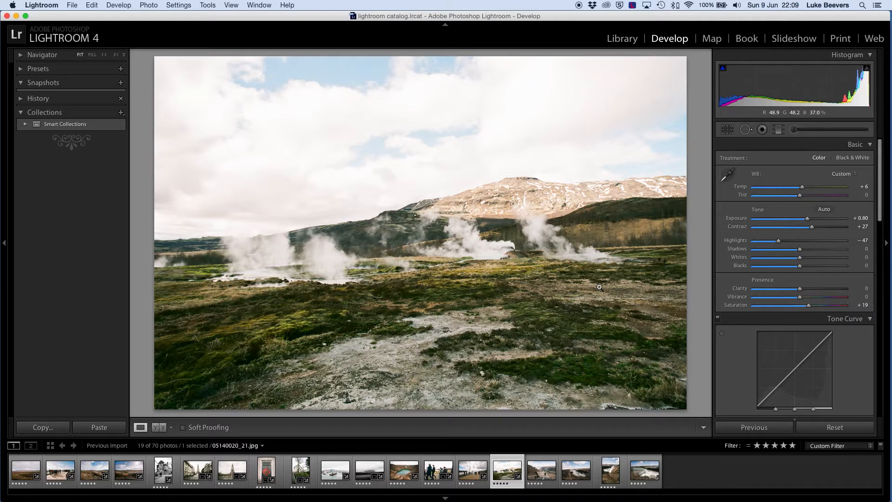
Open the walkway photo, 05140026_27.jpg, and examine the waterfall, the people on the platform and the hillside at 1:1
key(Right)
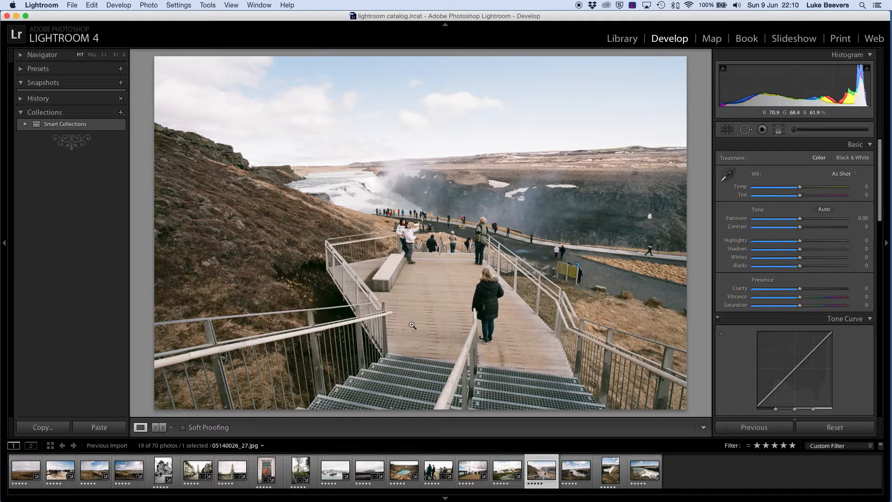
click(365, 189)
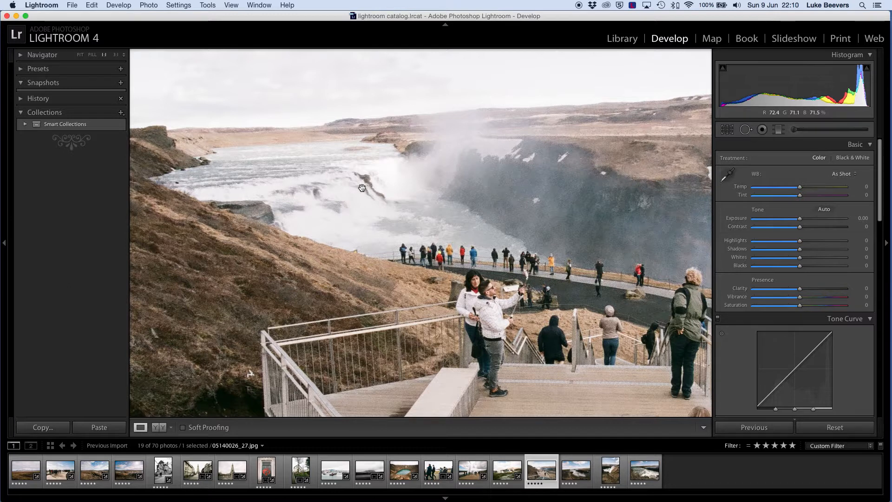
click(362, 187)
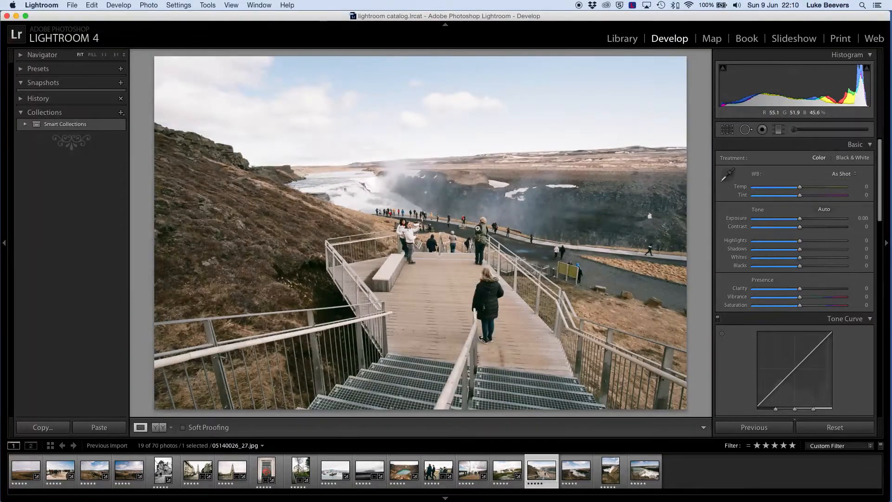
click(485, 227)
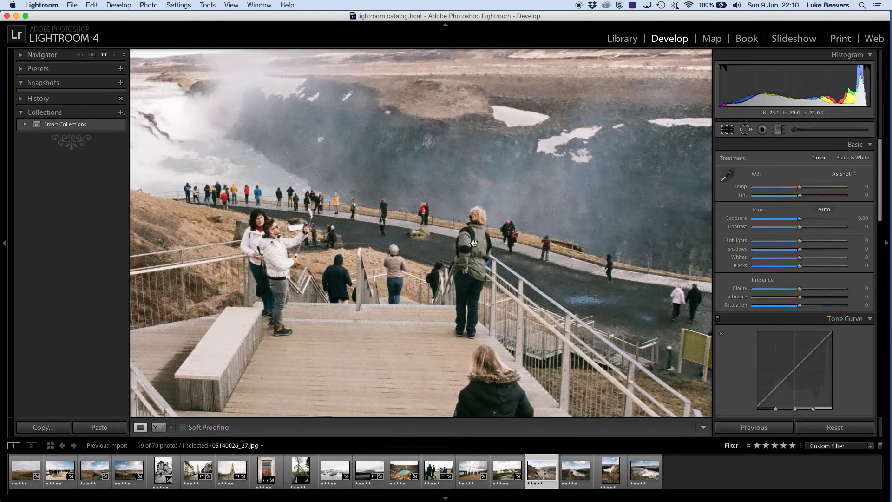
click(380, 234)
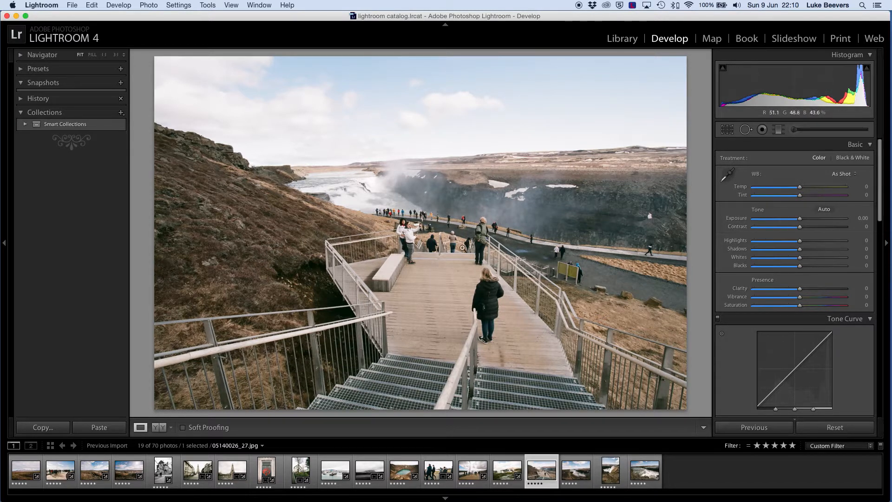
click(203, 153)
click(252, 150)
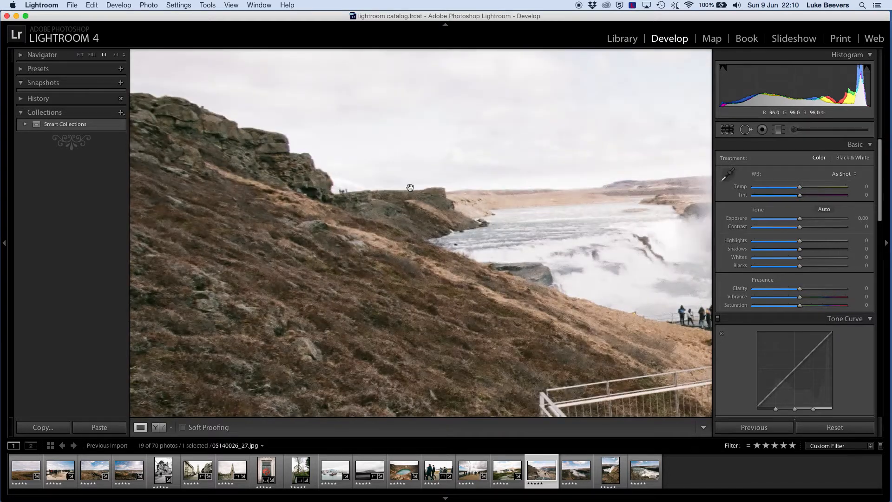
click(424, 231)
click(424, 231)
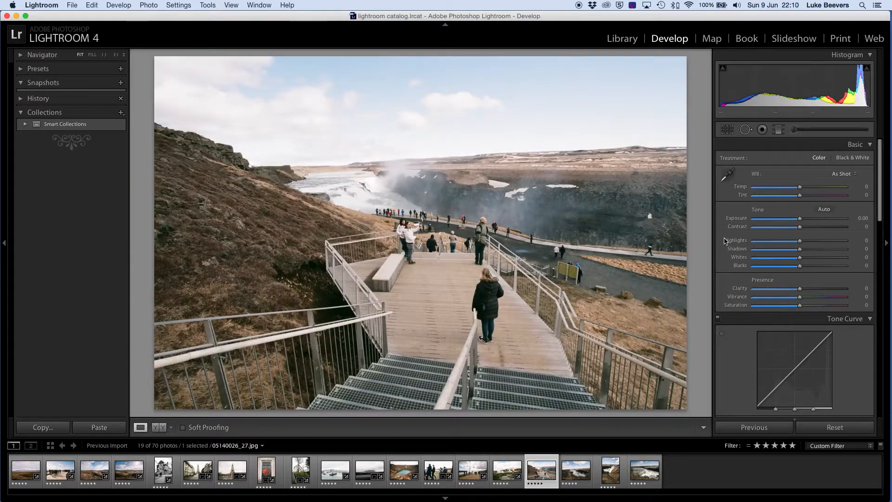
Set the walkway photo's Exposure to +0.20, Contrast to +25, Highlights to -15, Shadows to -20 and Blacks to -12
drag(801, 219, 794, 269)
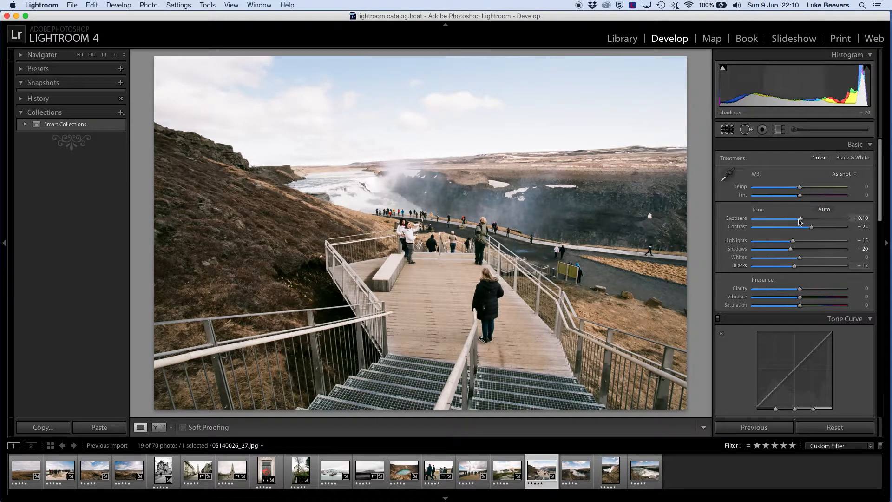
drag(801, 221, 802, 222)
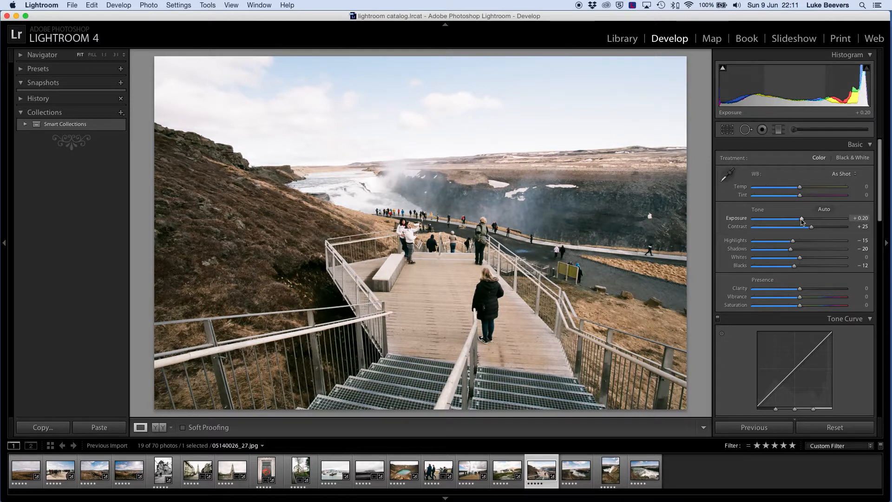
scroll(790, 302, down, 1)
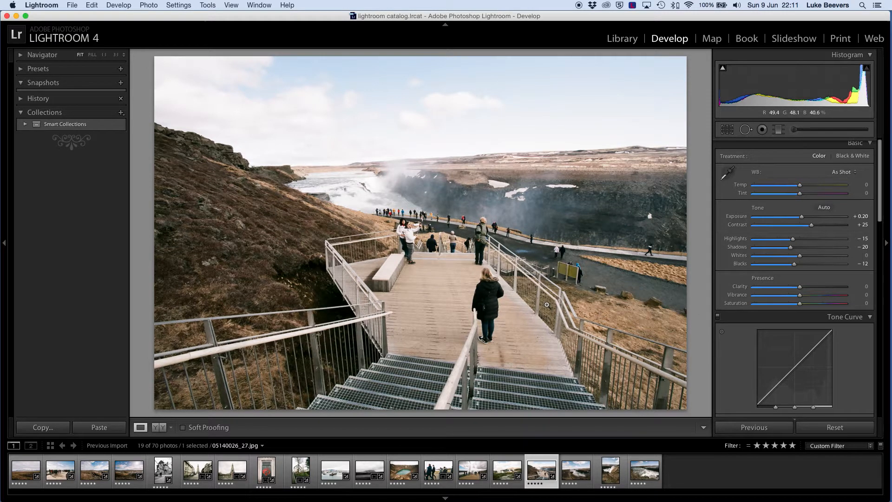
Open the waterfall photo, 05140027_28.jpg, and enable profile corrections with the Canon EF 17-40mm f/4 L USM lens
key(Right)
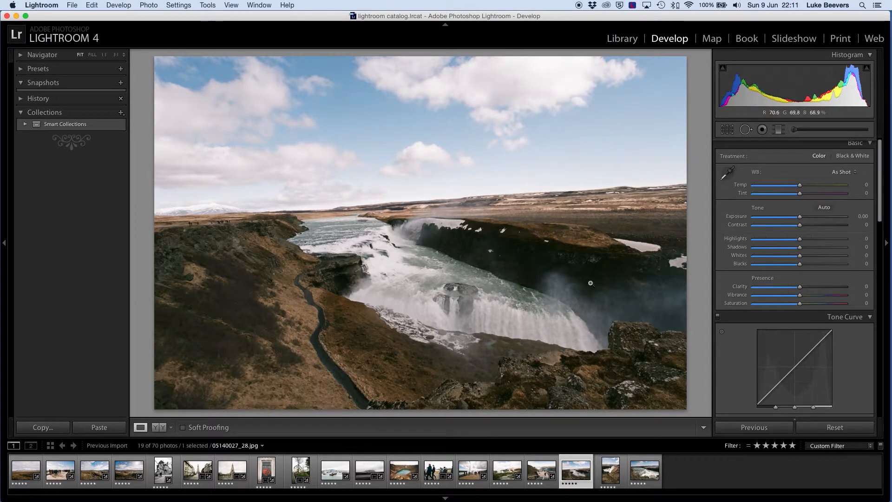
scroll(739, 228, down, 3)
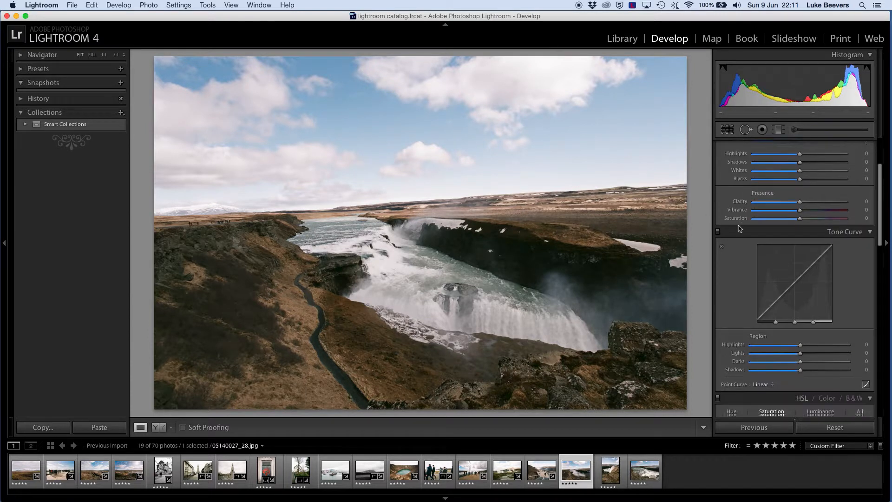
scroll(739, 228, down, 10)
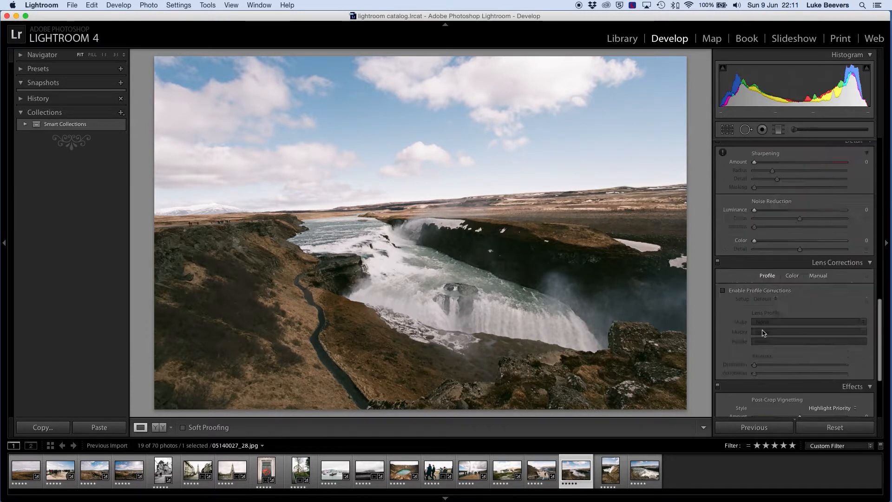
scroll(763, 332, down, 4)
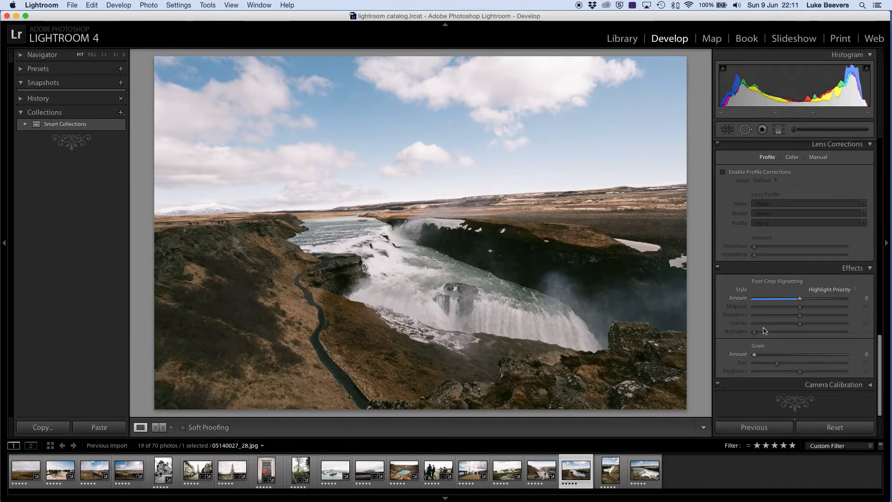
click(723, 174)
click(769, 205)
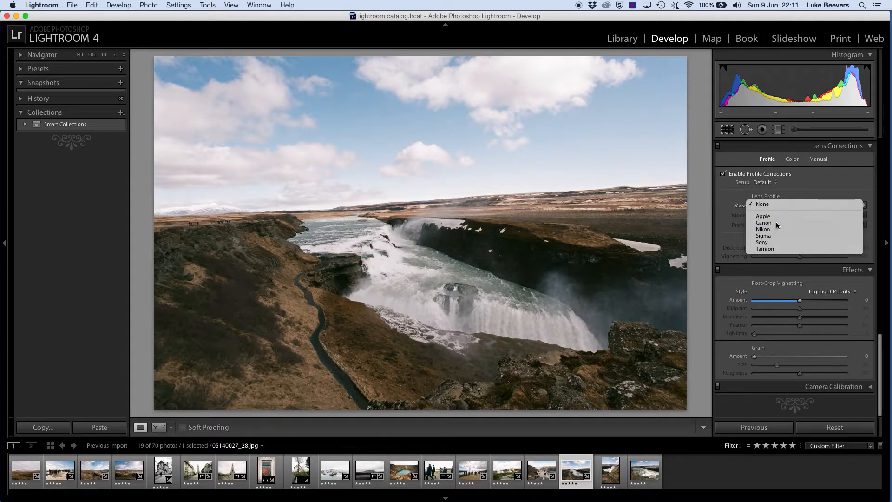
click(776, 223)
click(783, 215)
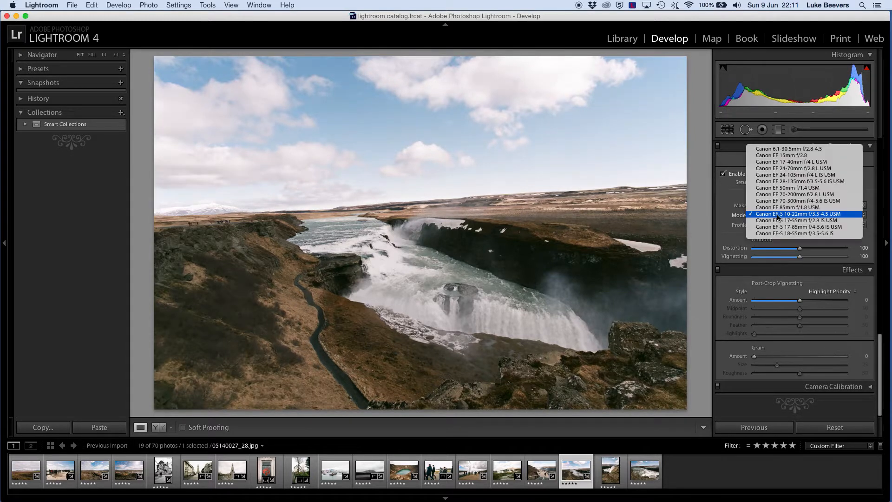
click(789, 161)
Straighten the waterfall photo's horizon by rotating the crop to an angle of 3.06
scroll(770, 262, up, 10)
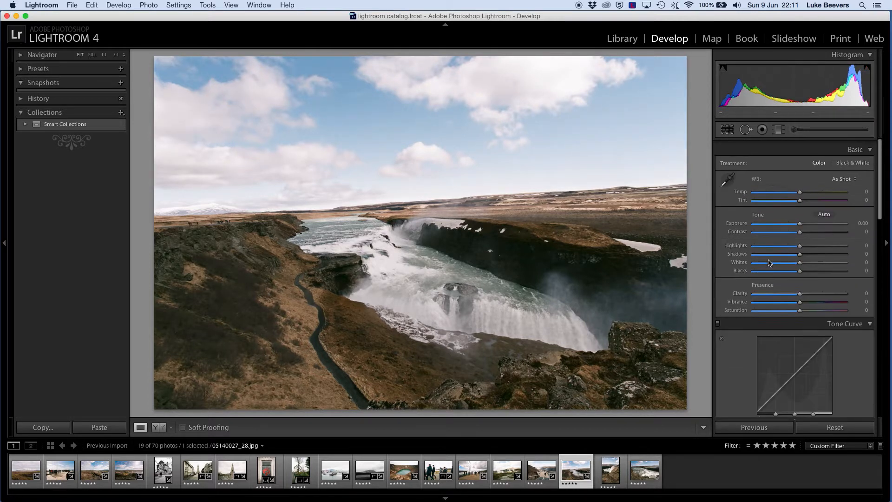
click(728, 129)
drag(696, 57, 711, 65)
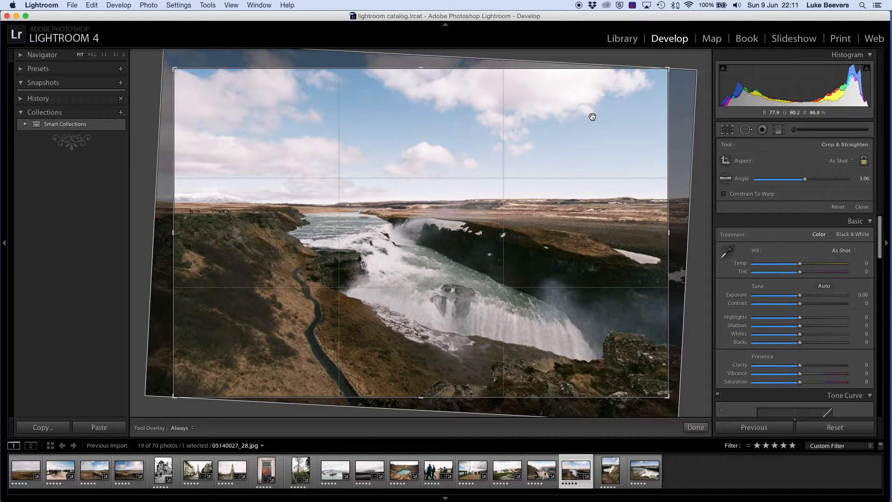
key(Return)
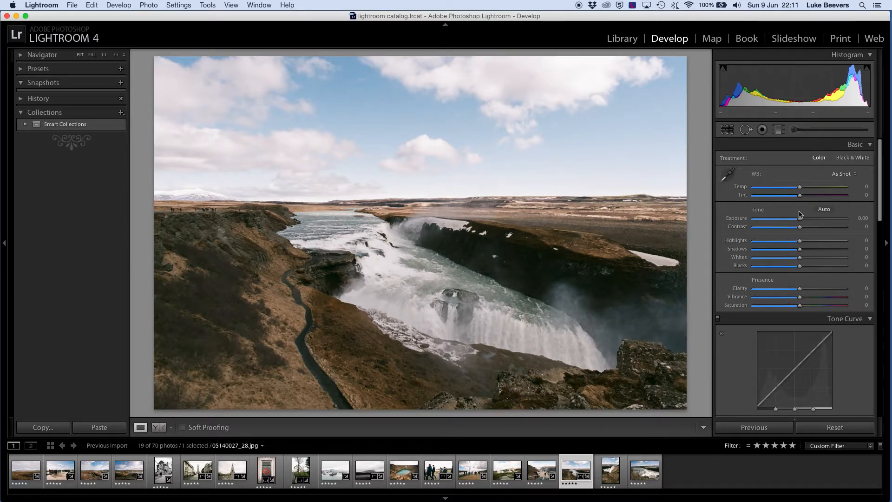
Set the waterfall photo's Exposure to +0.30, Contrast to +26, Shadows to -9 and Blacks to +2
drag(801, 219, 803, 221)
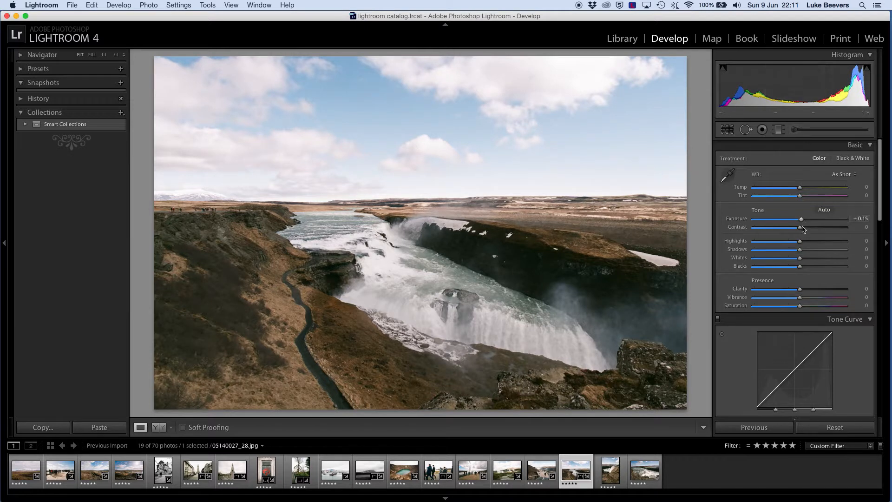
drag(799, 227, 812, 231)
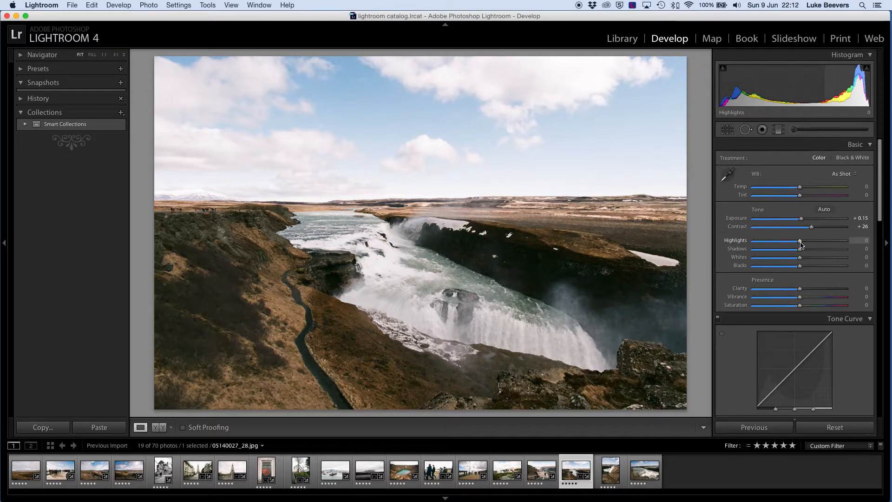
drag(797, 253, 802, 269)
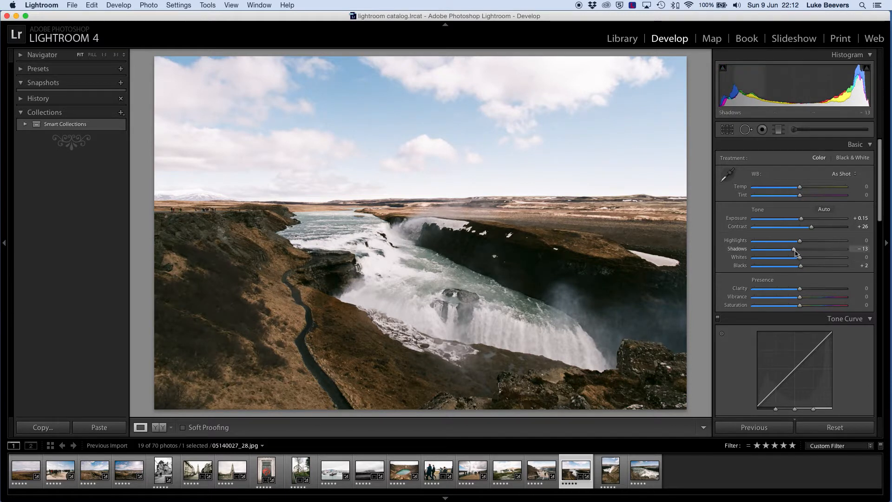
drag(795, 250, 796, 251)
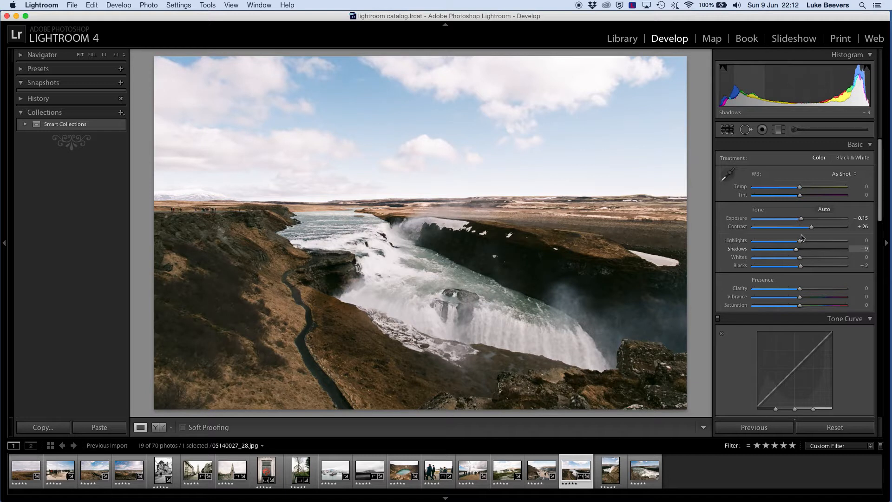
drag(803, 221, 804, 221)
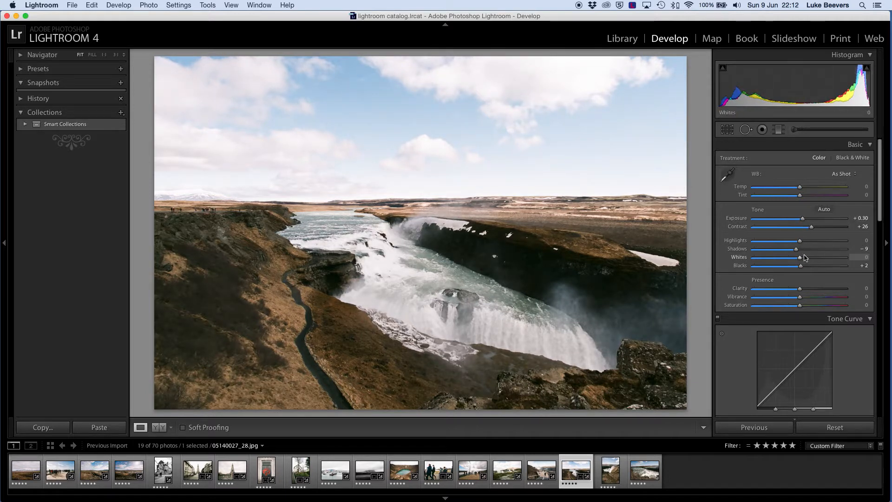
Raise the waterfall photo's HSL saturation for Blue to +33 and Aqua to +14
scroll(802, 255, down, 5)
scroll(801, 255, down, 12)
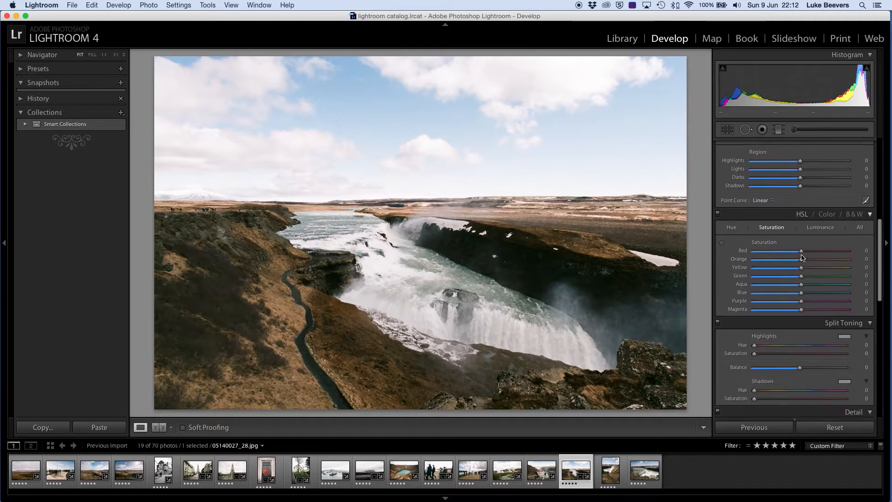
mouse_move(806, 295)
mouse_down()
mouse_move(830, 298)
mouse_move(817, 298)
mouse_up()
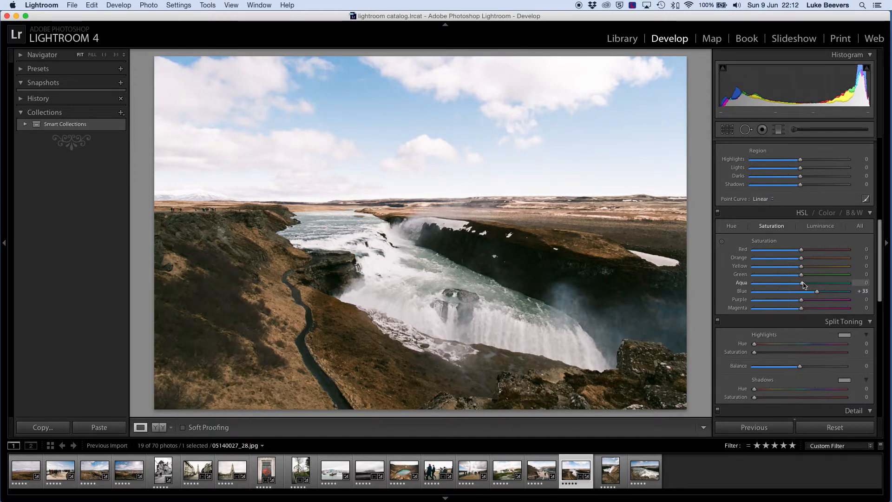
drag(807, 285, 809, 286)
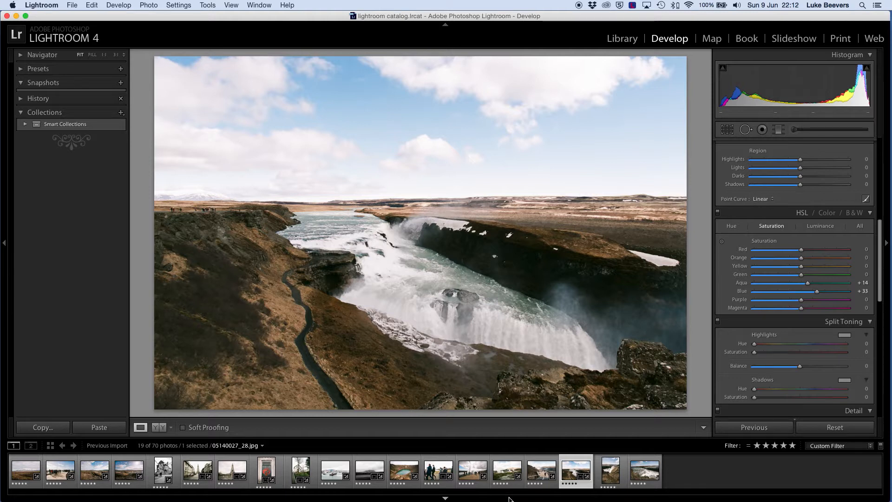
Apply the develop settings of 05140027_28.jpg to the vertical waterfall photo, 05140028_29.jpg
key(Right)
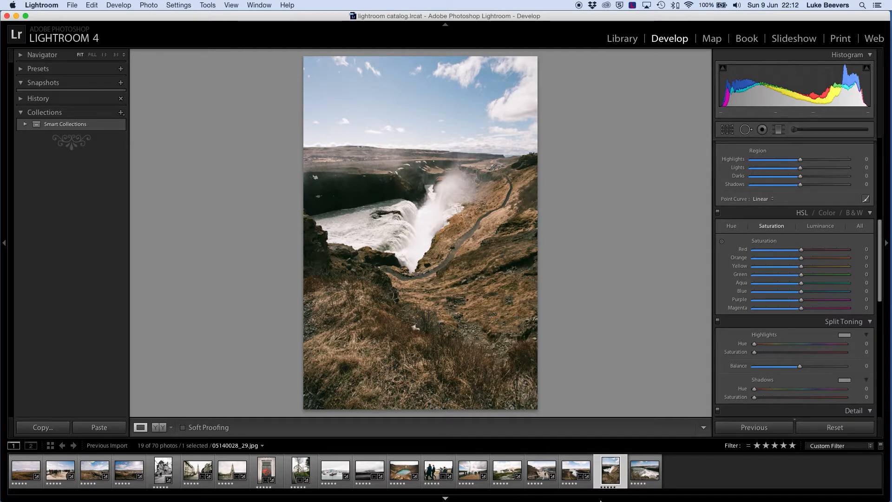
click(589, 479)
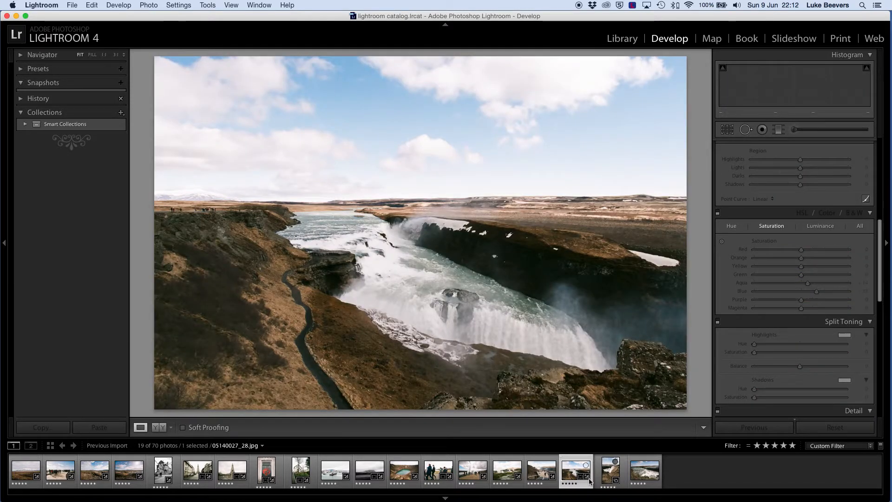
click(611, 471)
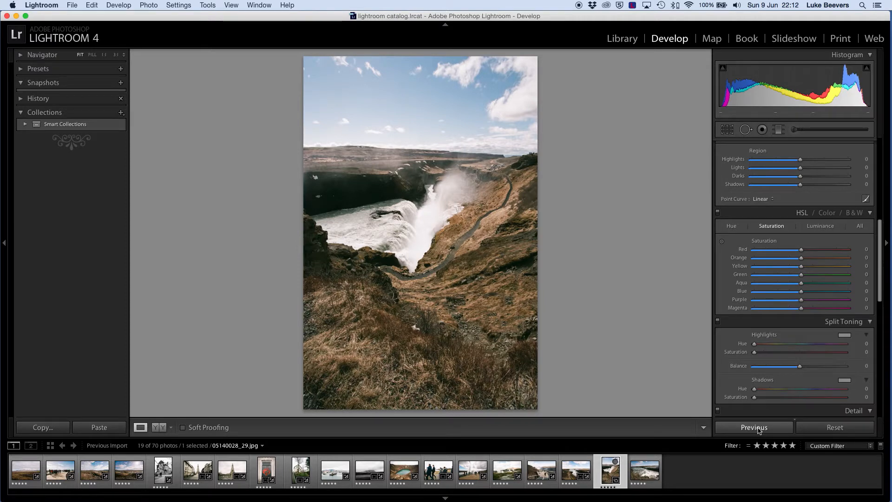
click(756, 428)
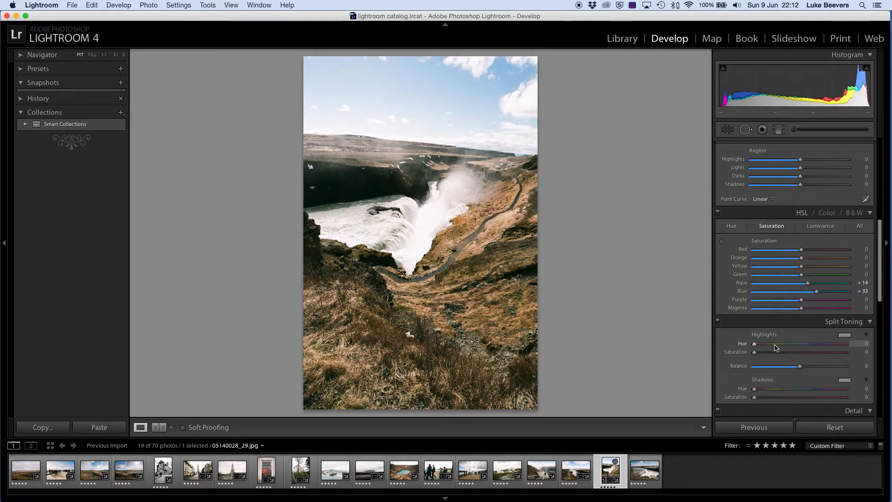
scroll(834, 197, up, 10)
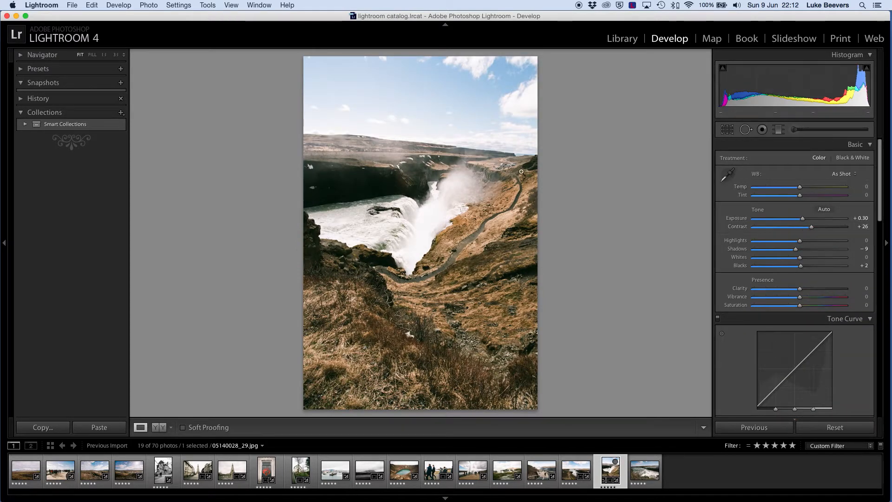
Reset the crop and straightening of the vertical waterfall photo, 05140028_29.jpg, to the original frame
click(728, 130)
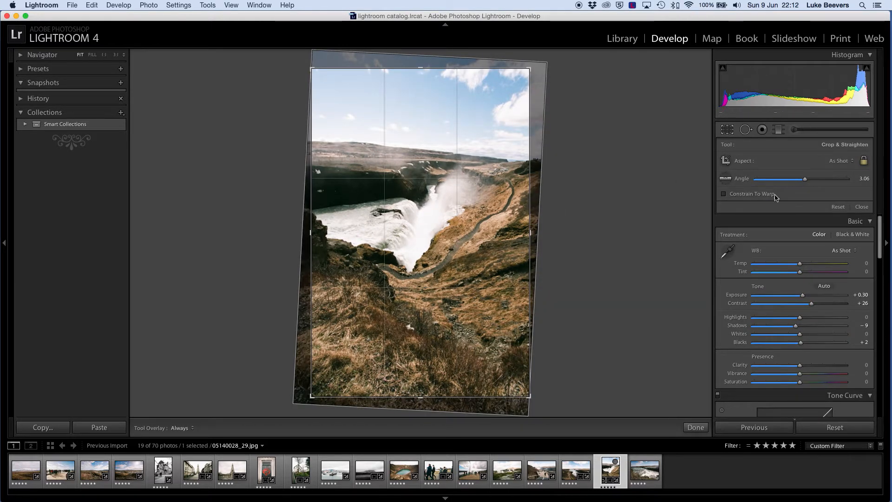
click(837, 207)
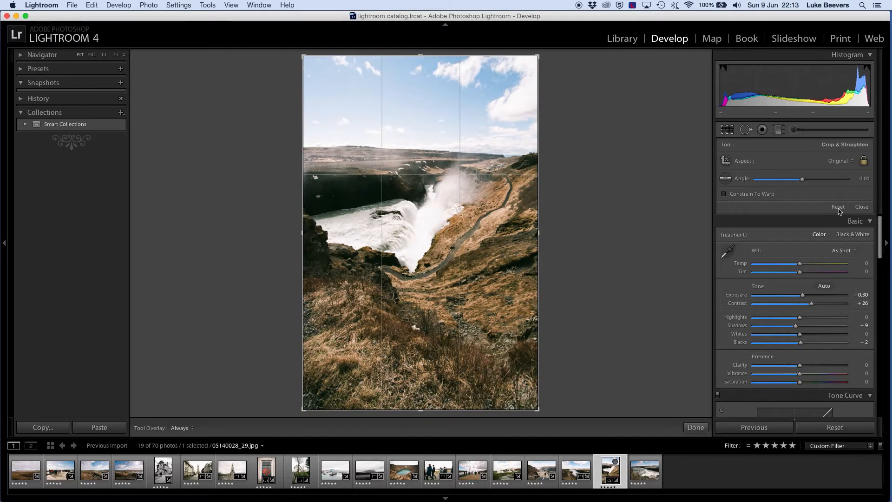
click(860, 208)
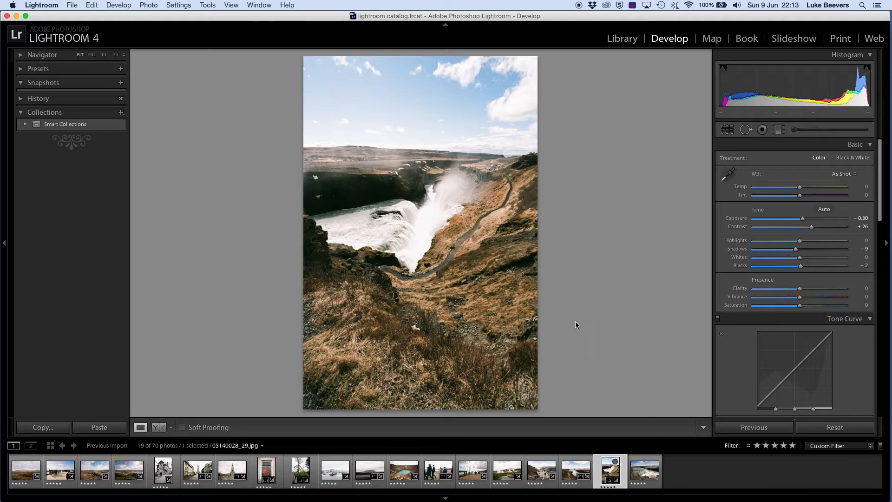
Inspect the river in 05140029_30.jpg at full size and apply the develop settings of 05140027_28.jpg to that photo
key(Right)
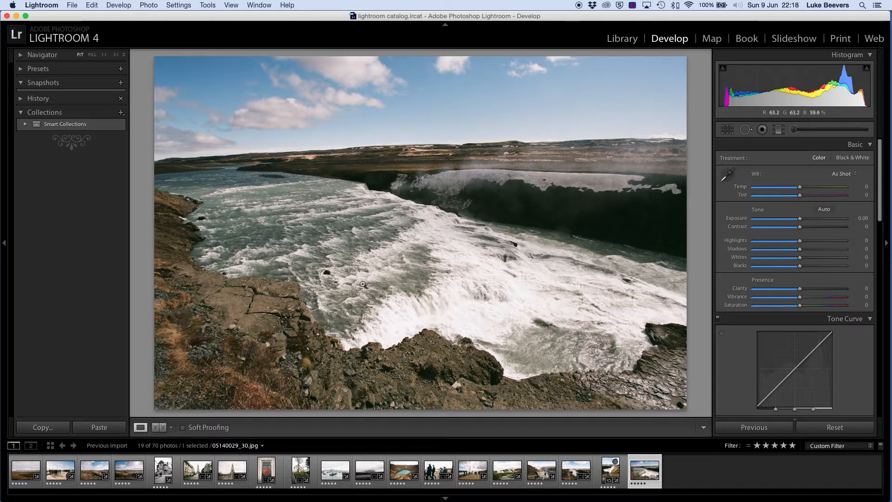
click(262, 185)
drag(241, 174, 389, 189)
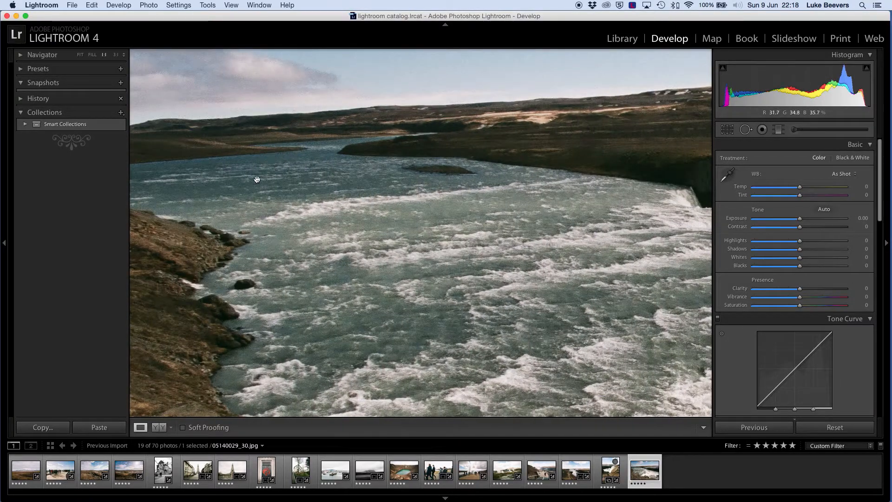
click(501, 292)
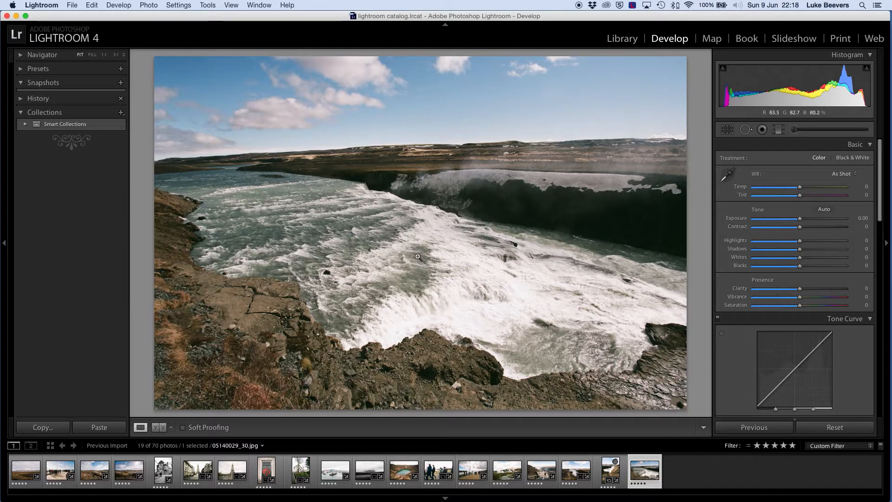
click(576, 466)
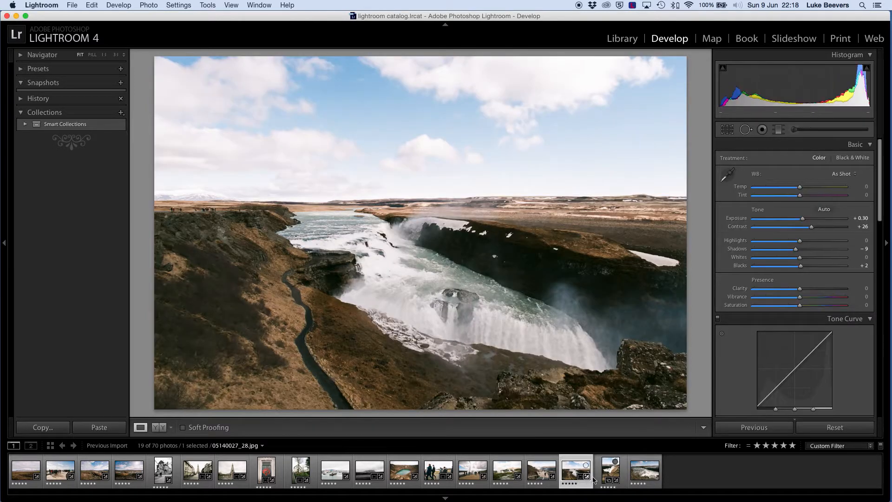
click(645, 471)
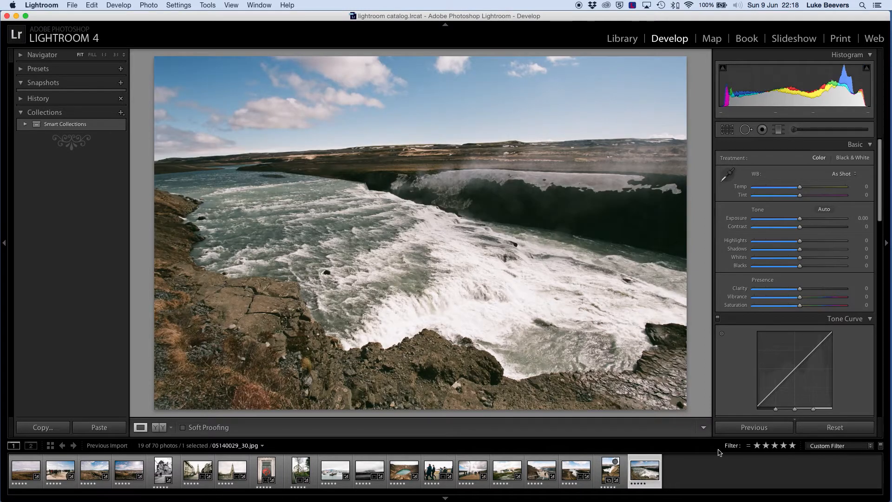
click(759, 429)
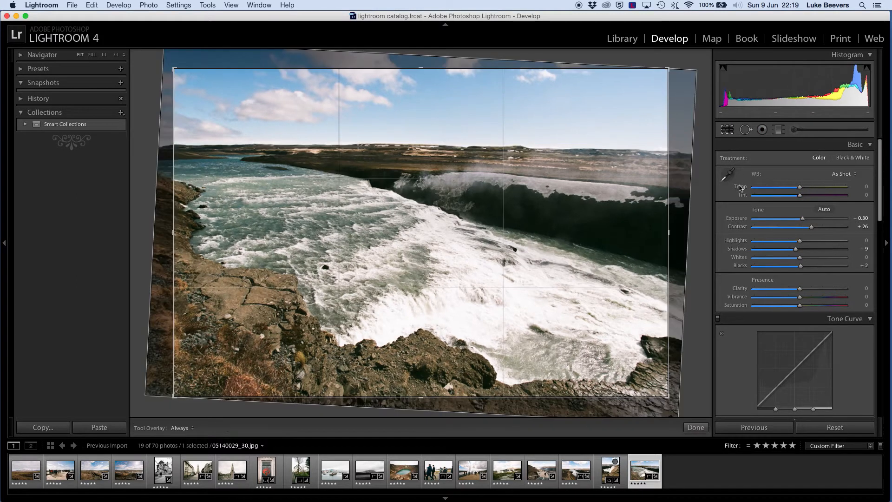
Reset the crop and rotation copied onto 05140029_30.jpg and close the crop tool
click(728, 130)
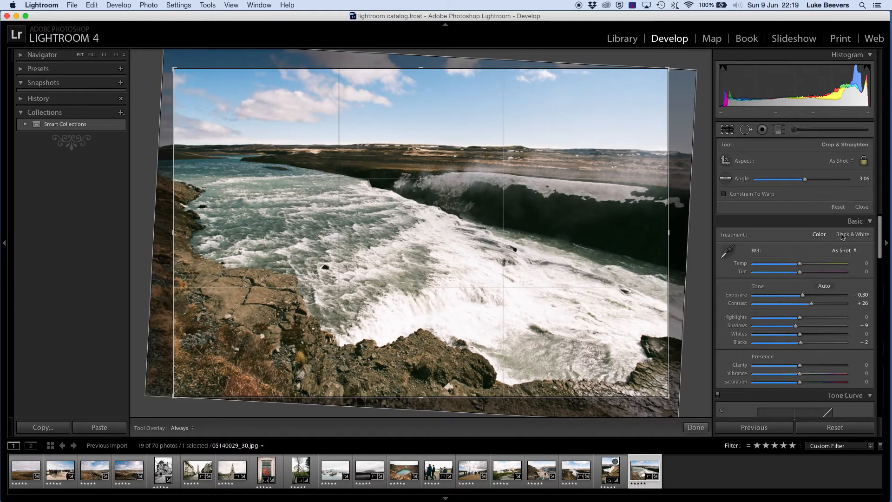
click(838, 207)
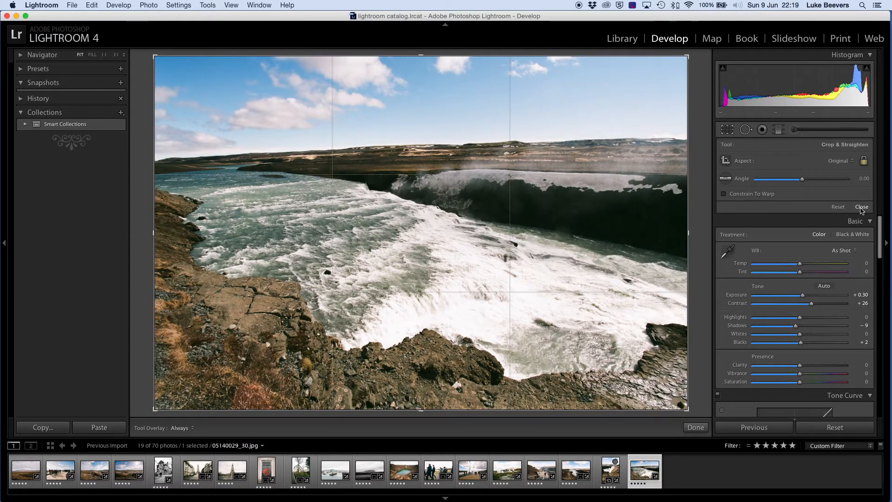
click(862, 208)
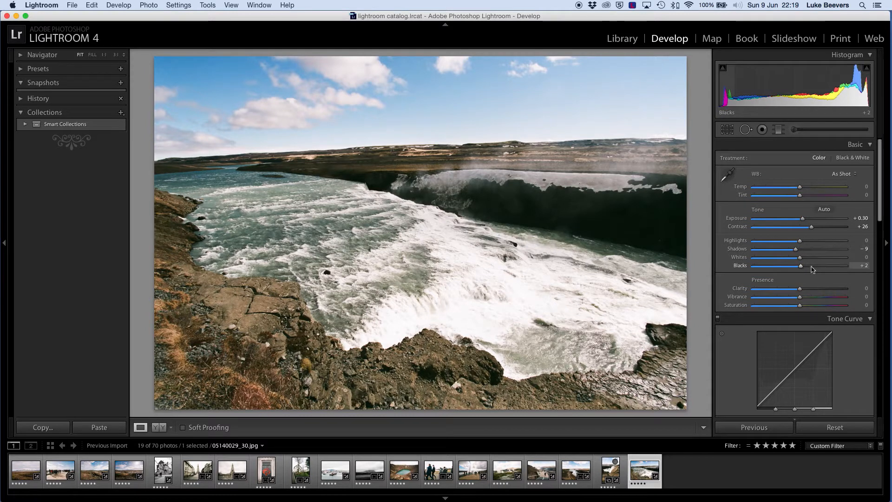
Set the Exposure of 05140029_30.jpg to +0.45, Contrast to +37 and Shadows to +13
drag(797, 251, 798, 251)
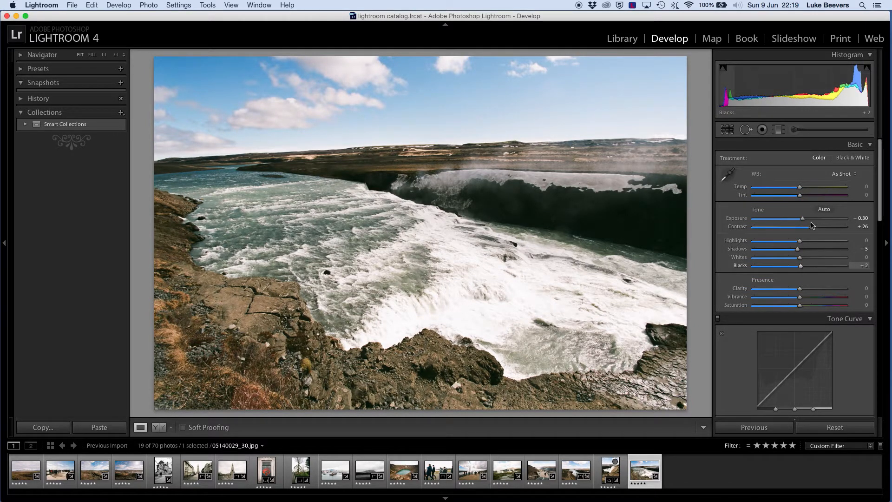
drag(802, 218, 816, 229)
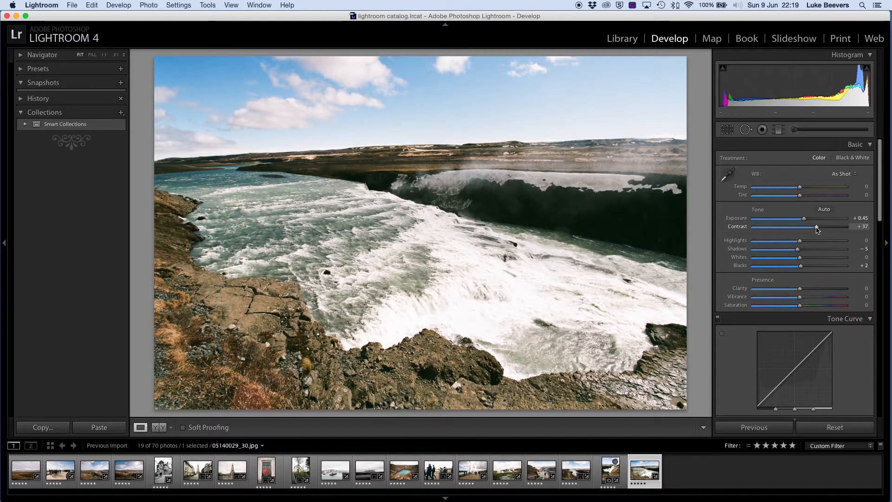
drag(797, 250, 806, 251)
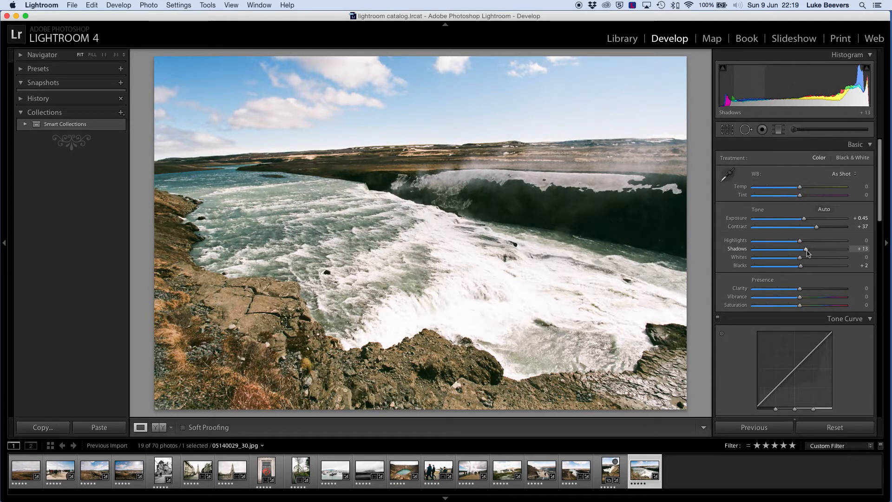